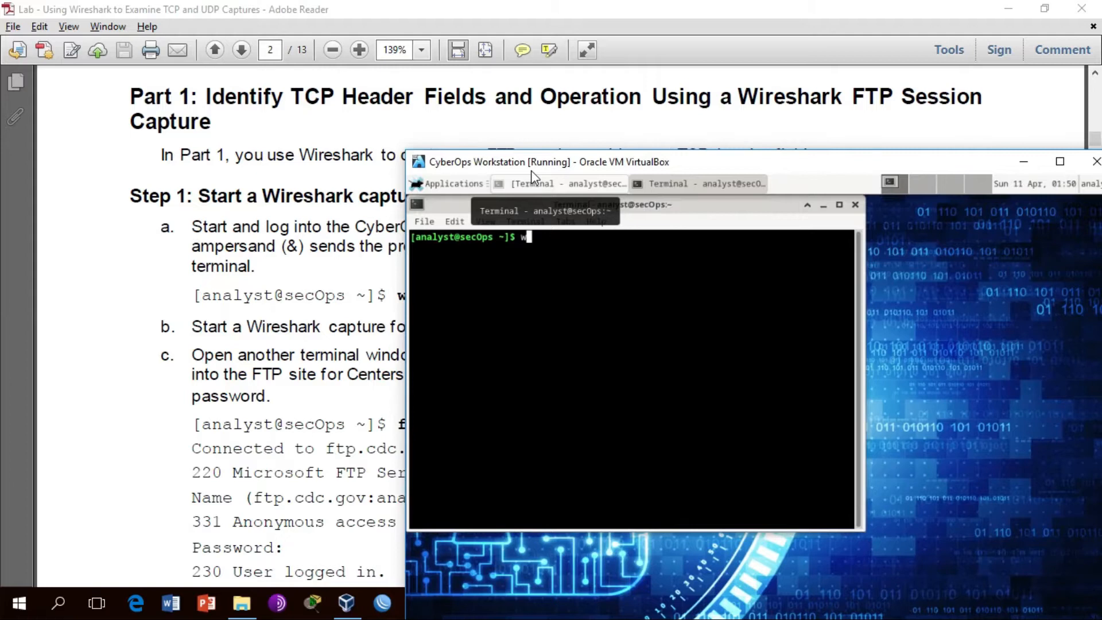
Launch Wireshark from the VM's terminal as a background process and move the VM window so it is fully visible.
text(ireshark &)
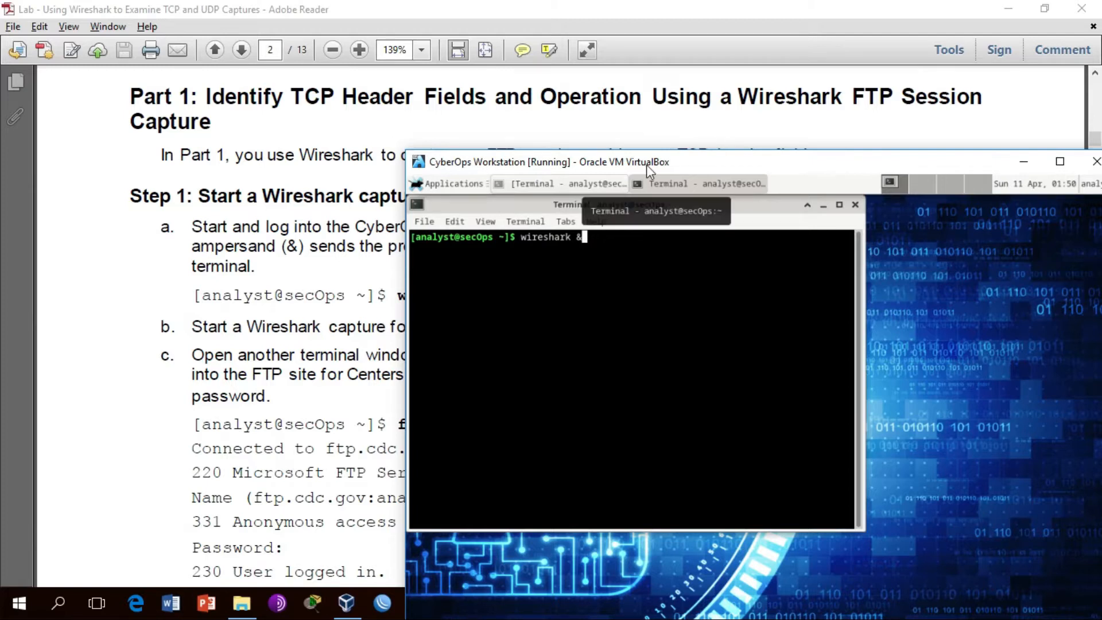
key(Return)
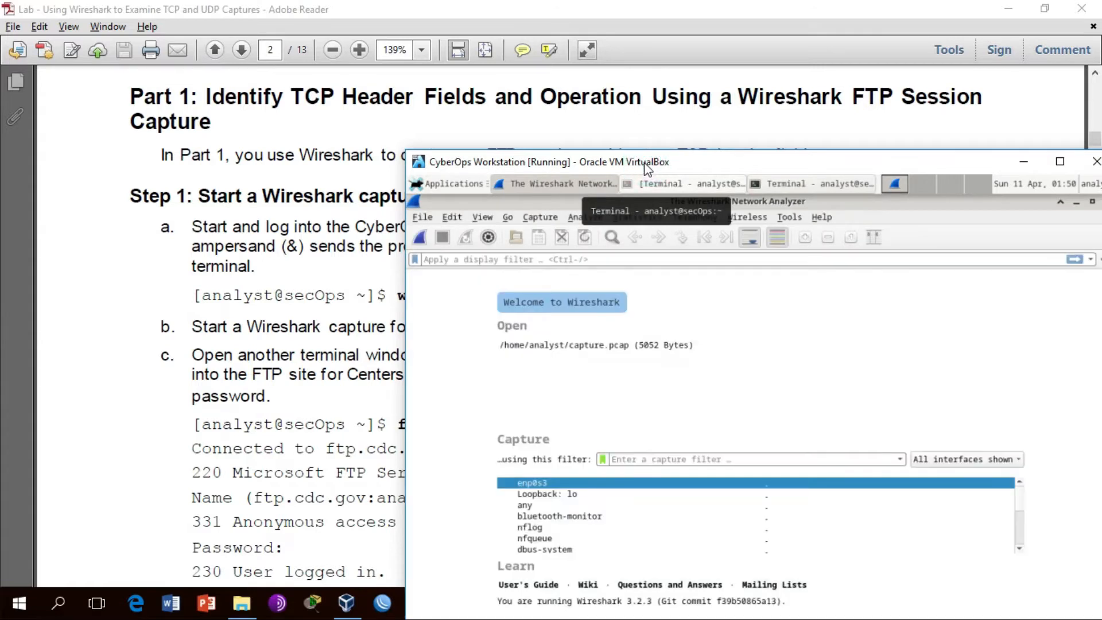
drag(649, 170, 616, 92)
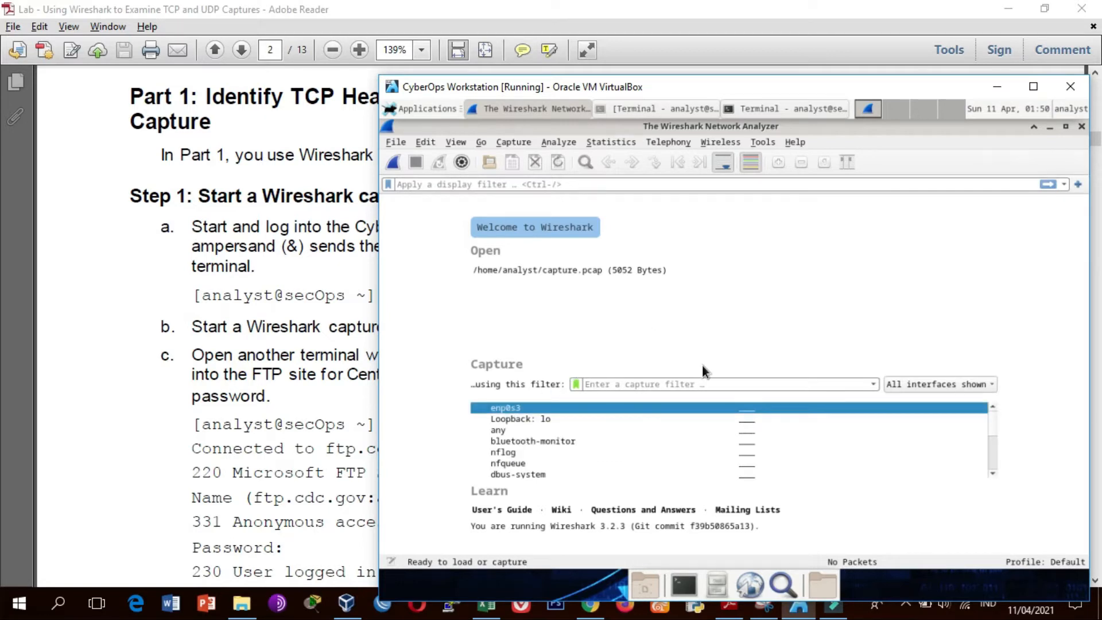
Display the workstation's network interface configuration in the terminal with ifconfig.
key(alt+Tab)
text(ifconfig)
key(Return)
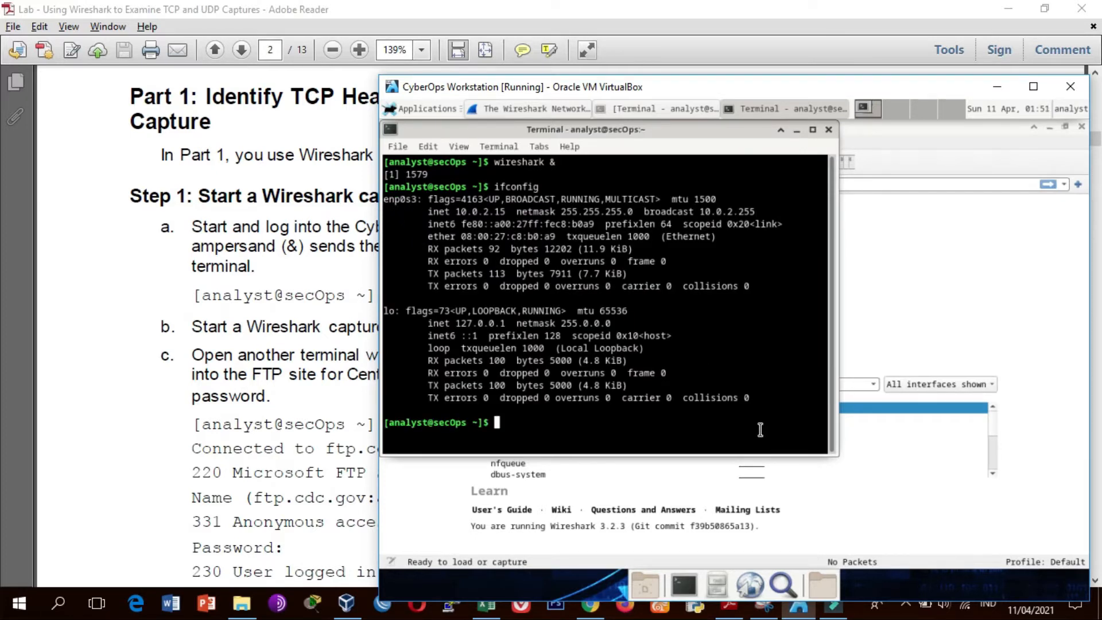
Start a live Wireshark capture on the enp0s3 interface.
click(899, 138)
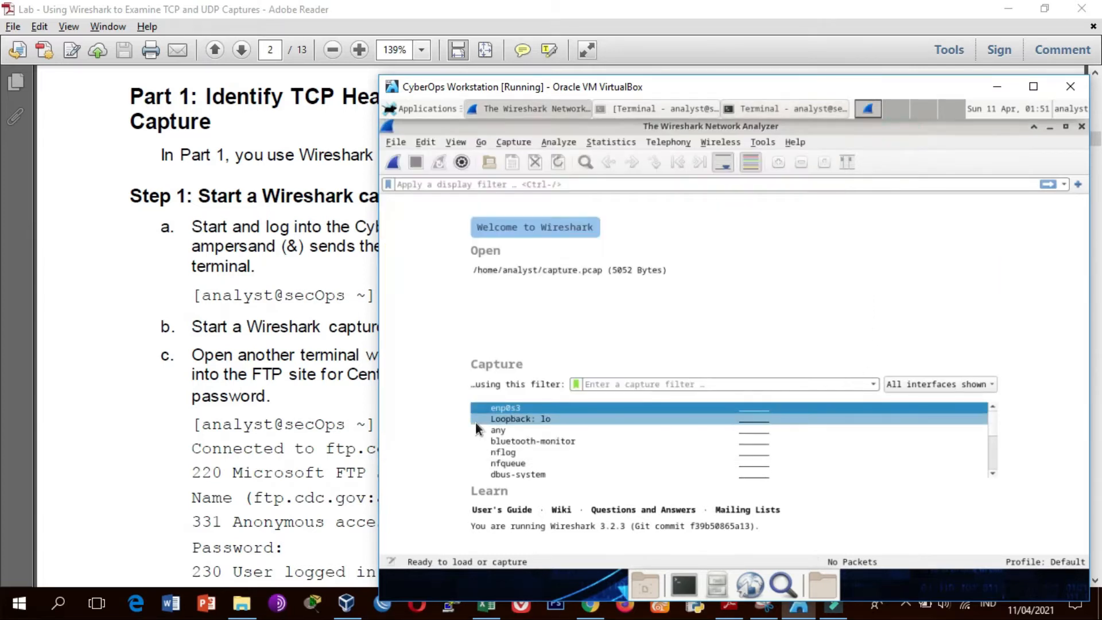
double_click(513, 409)
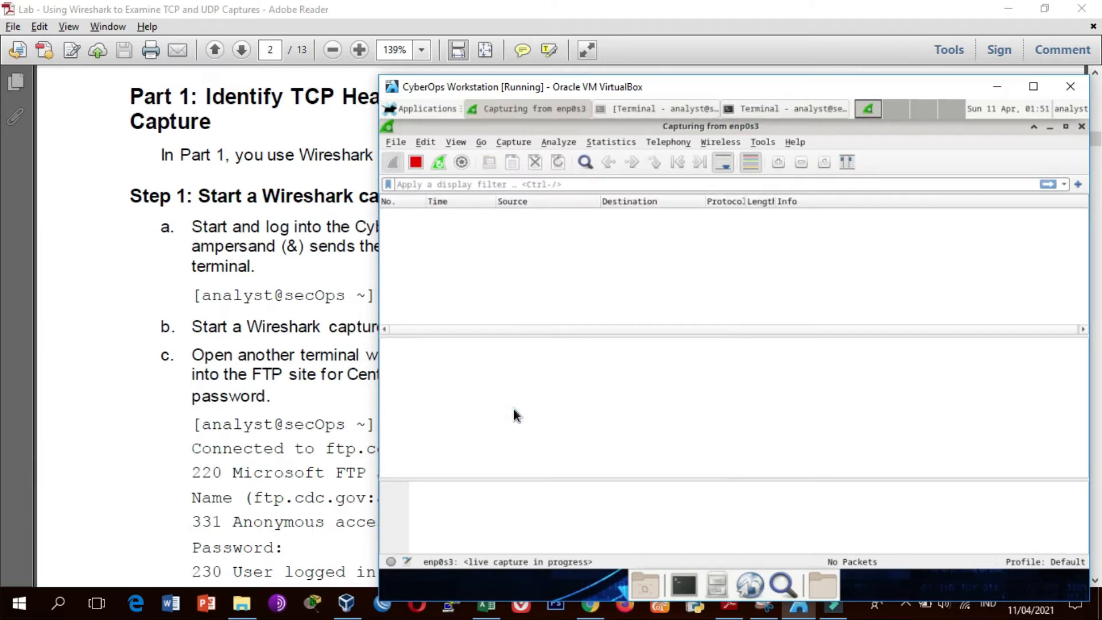
Connect to ftp.cdc.gov in passive mode from the terminal with ftp -p, and move the terminal aside to reveal the packet list.
click(204, 310)
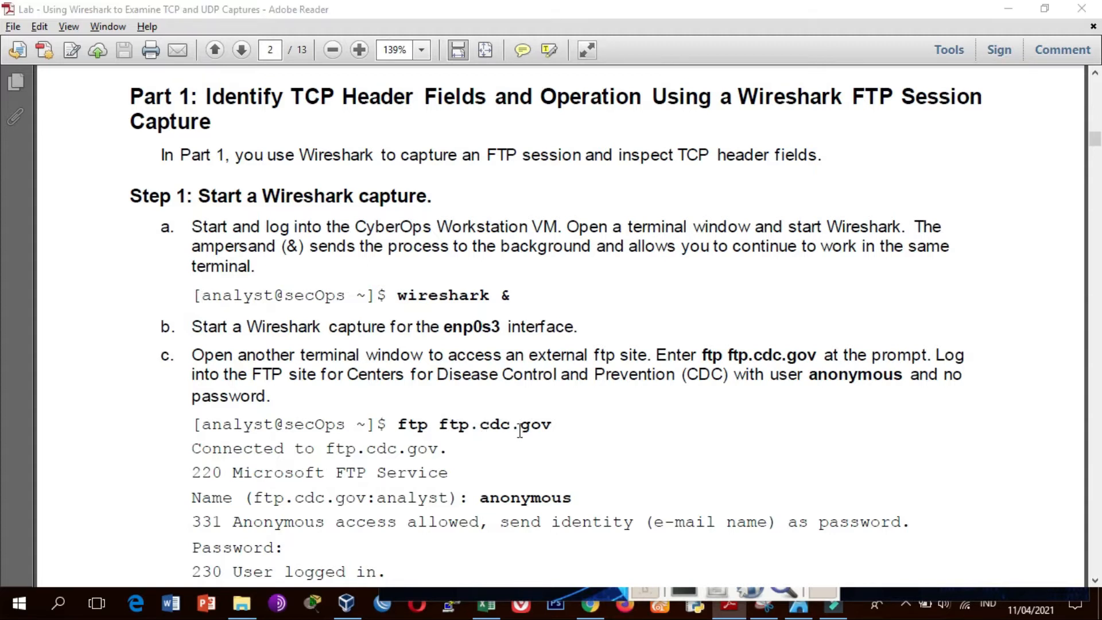
key(alt+Tab)
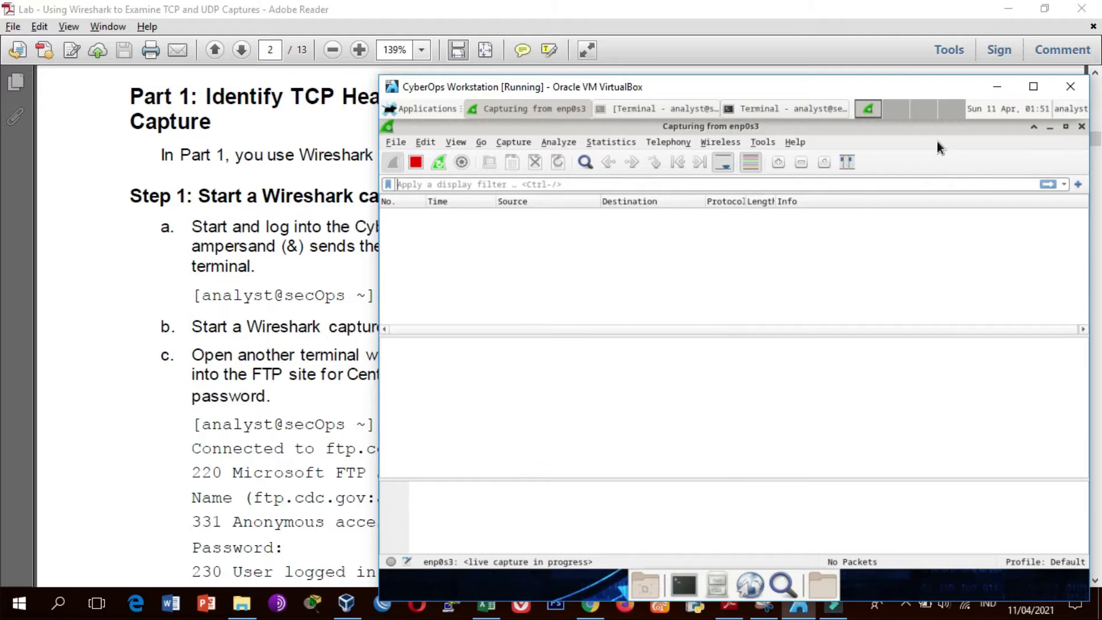
key(alt+Tab)
key(Tab)
text(fp)
key(BackSpace)
text(tp -p ftp.cdc.gov)
key(Return)
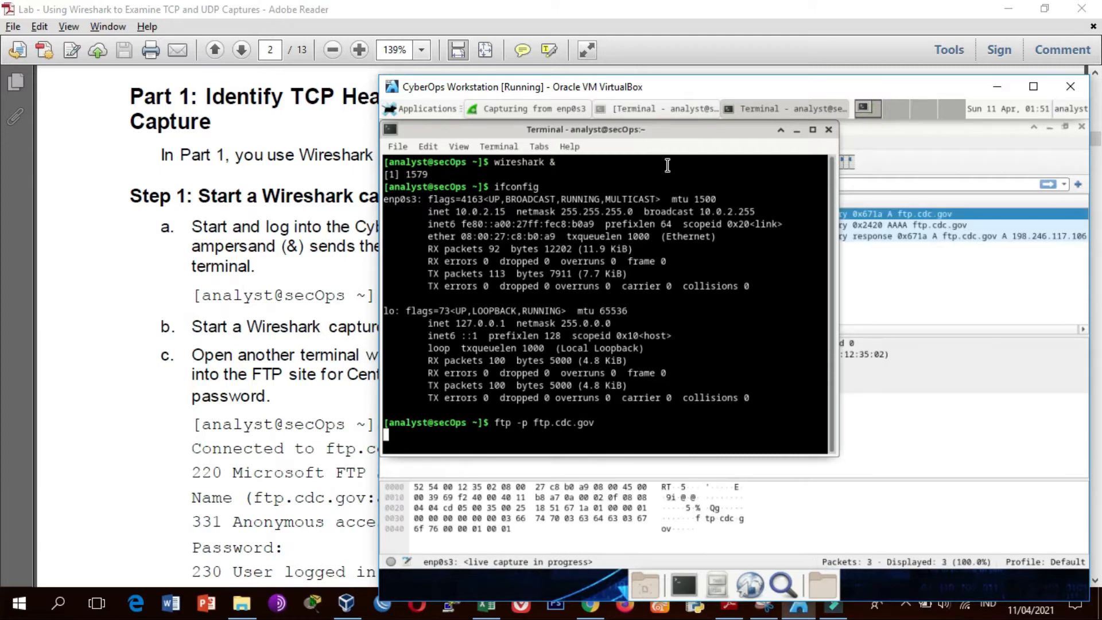
drag(658, 130, 830, 117)
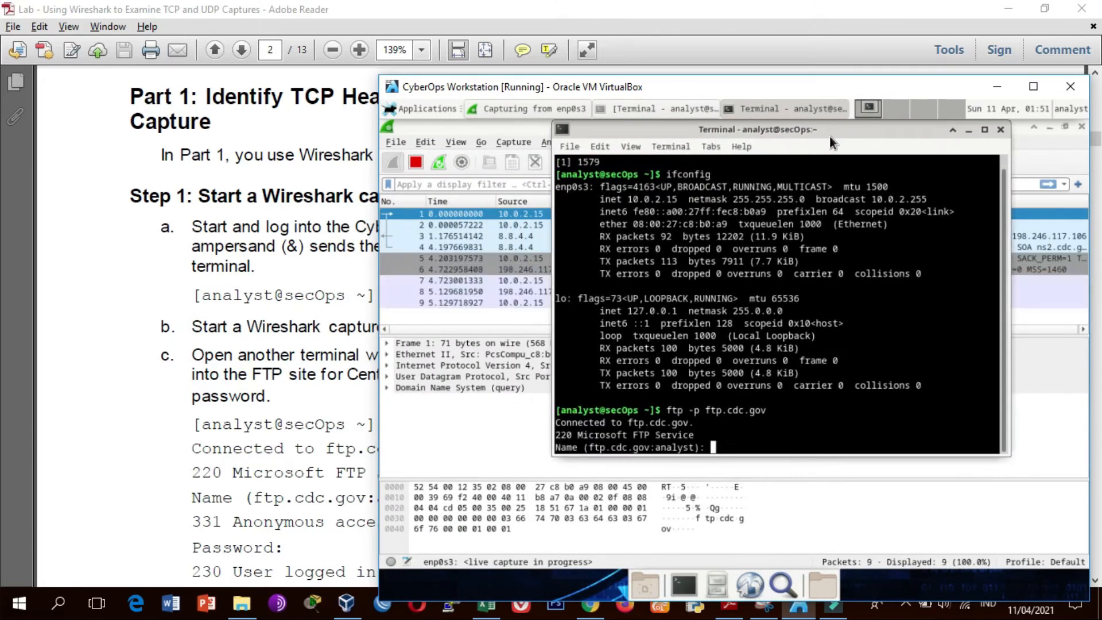
Log in to the FTP server as user anonymous with a blank password.
click(222, 451)
key(alt+Tab)
text(anonymous)
key(Return)
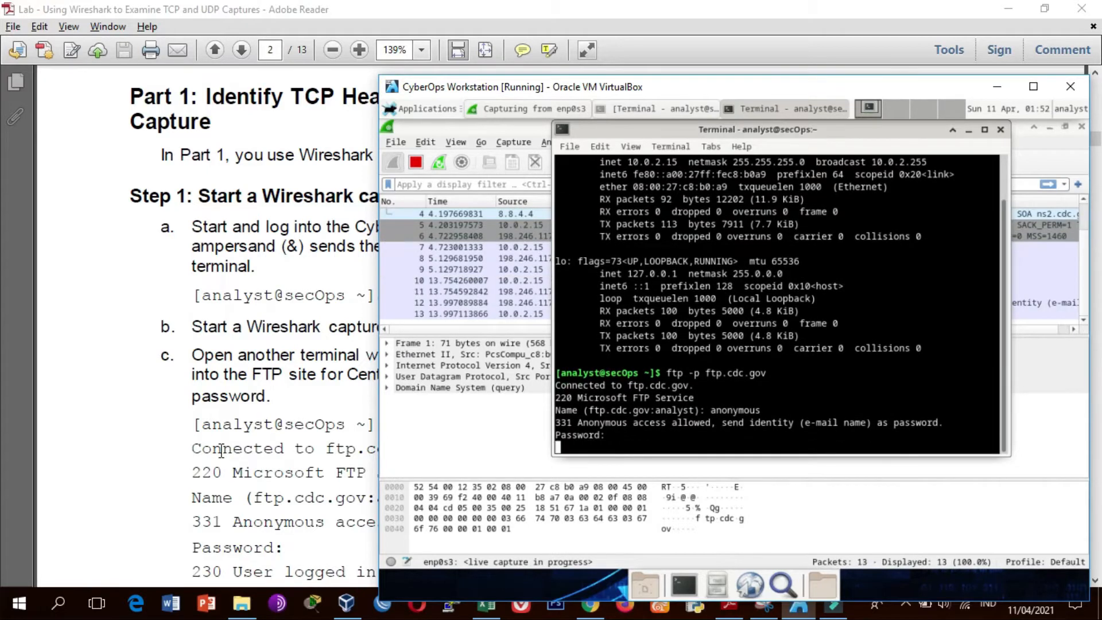
key(Return)
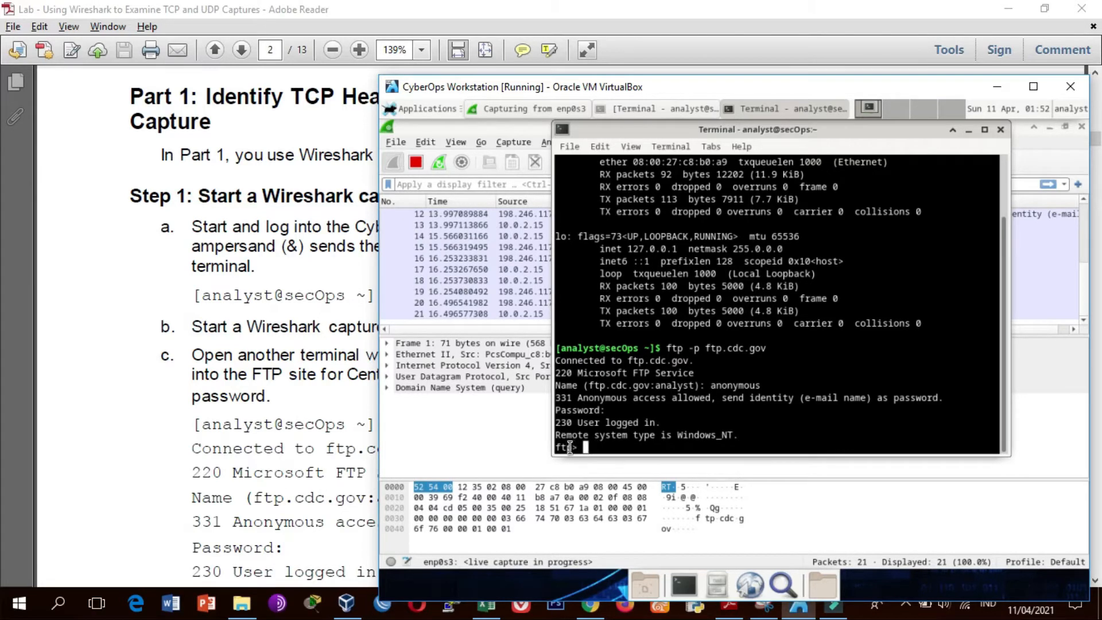
Consult Step 2 of the lab guide and list the files on the FTP server with ls.
click(116, 423)
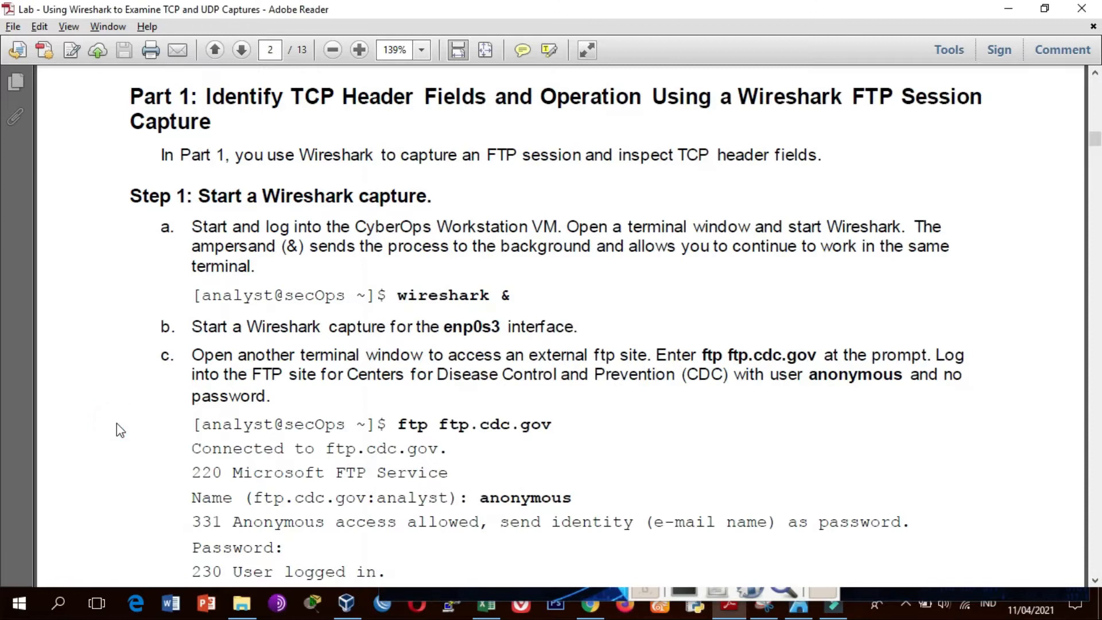
scroll(116, 424, down, 8)
scroll(116, 422, down, 2)
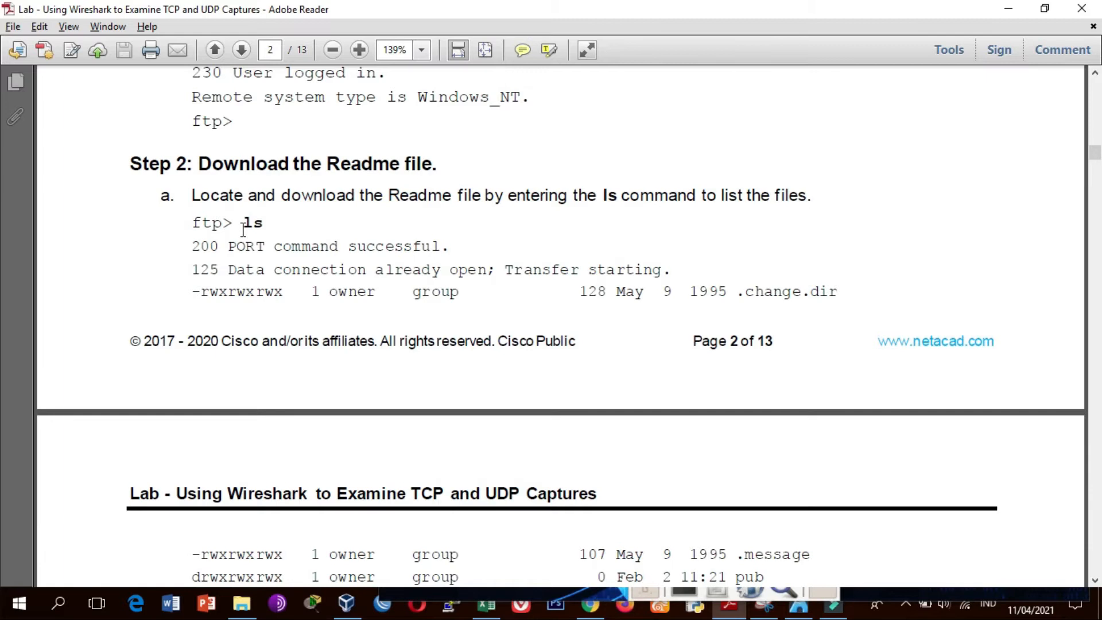
key(alt+Tab)
text(ls)
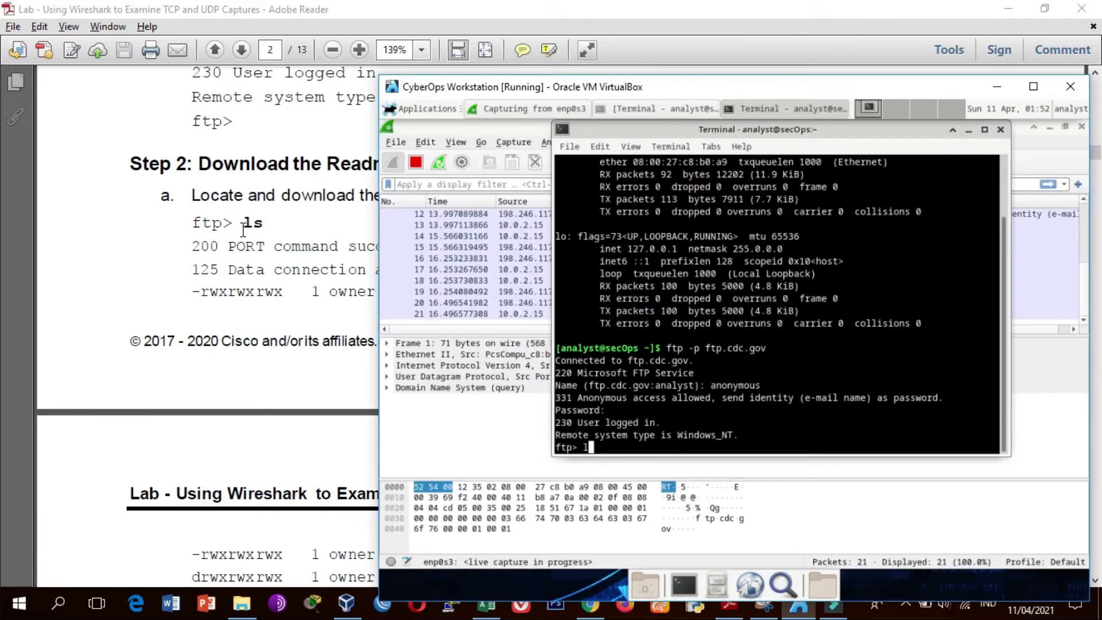
key(Return)
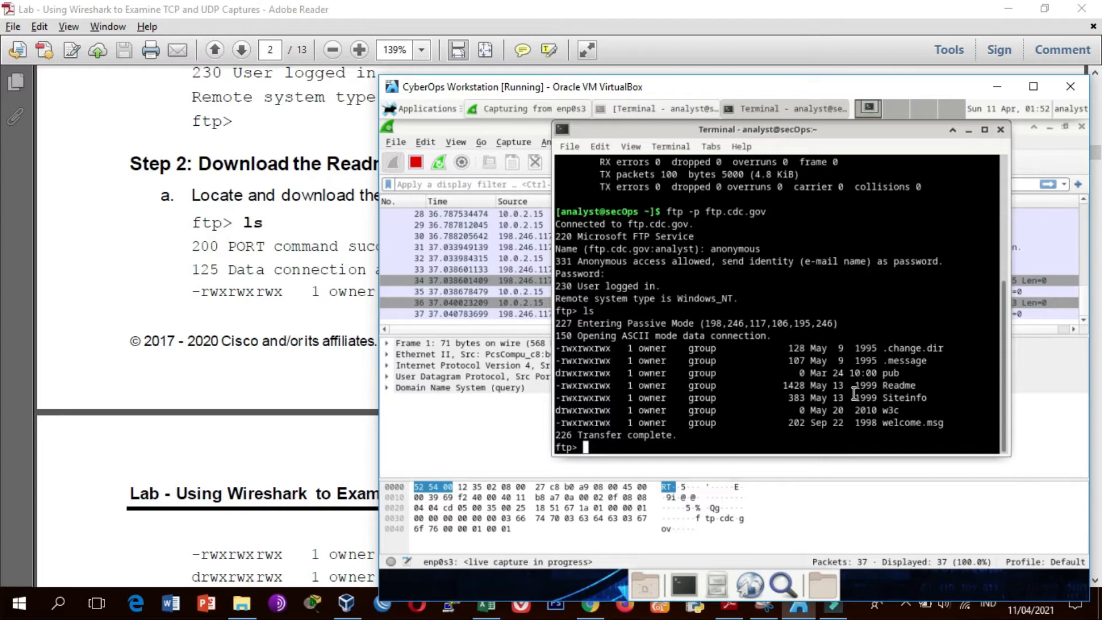
Download the Readme file from the FTP server with the get command.
drag(862, 385, 925, 385)
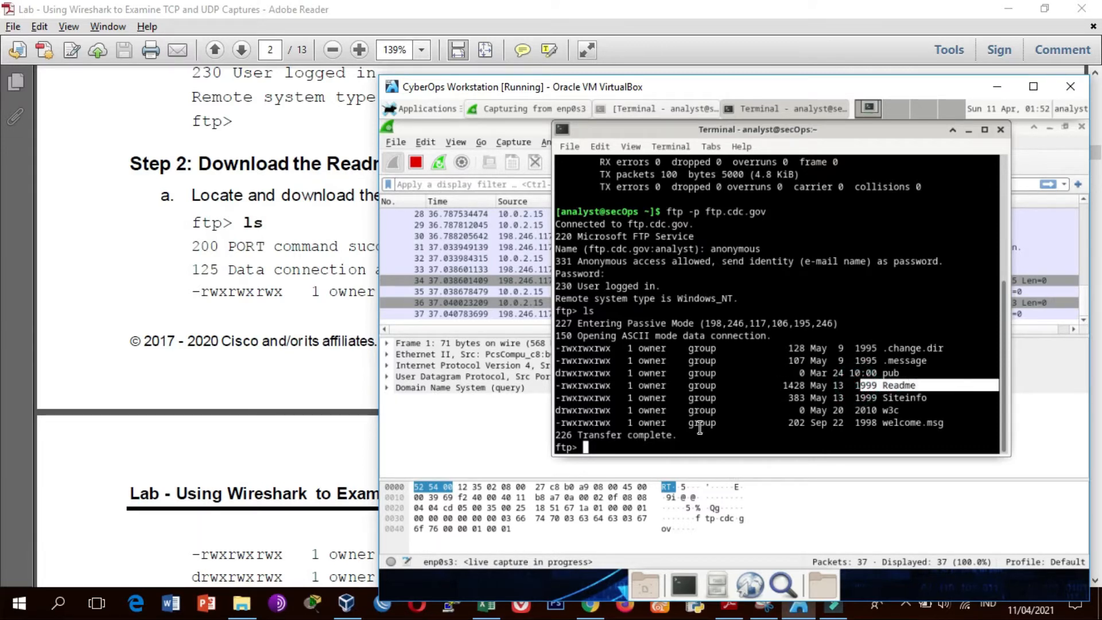
click(675, 448)
text(get R)
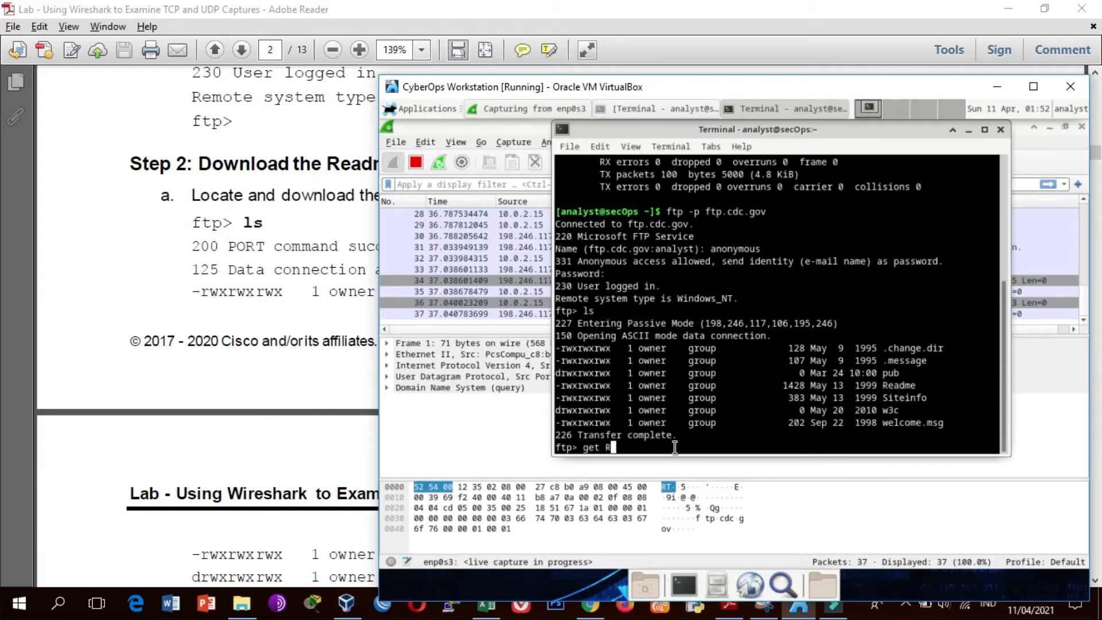
text(eadme)
key(Return)
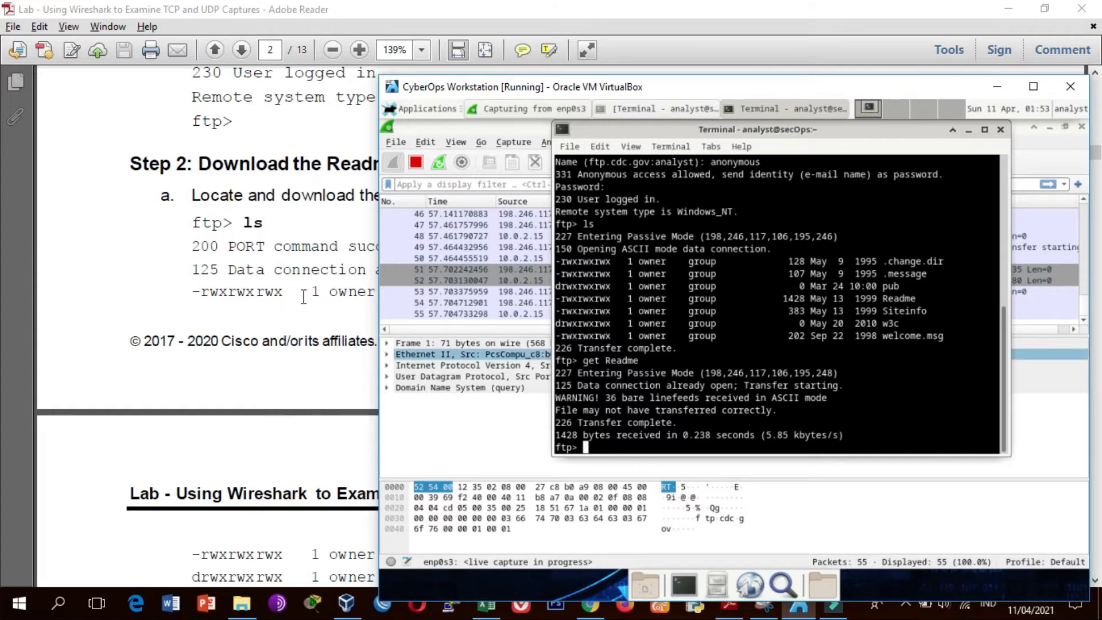
Check the lab guide through Step 3, minimize the FTP terminal and stop the Wireshark capture.
click(264, 291)
scroll(265, 295, down, 8)
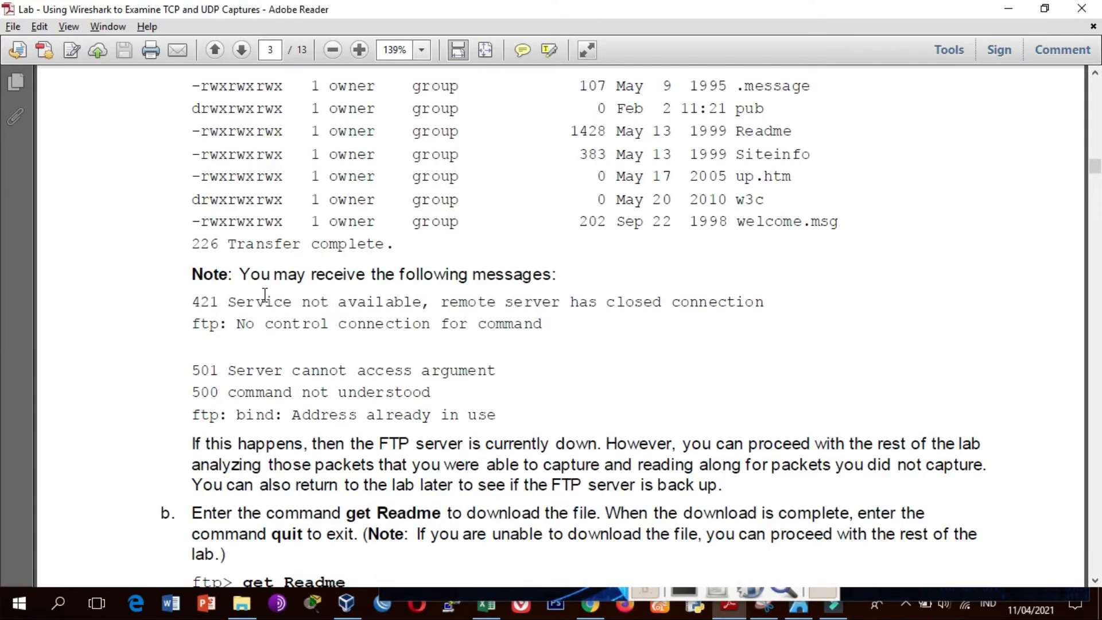
scroll(511, 170, down, 5)
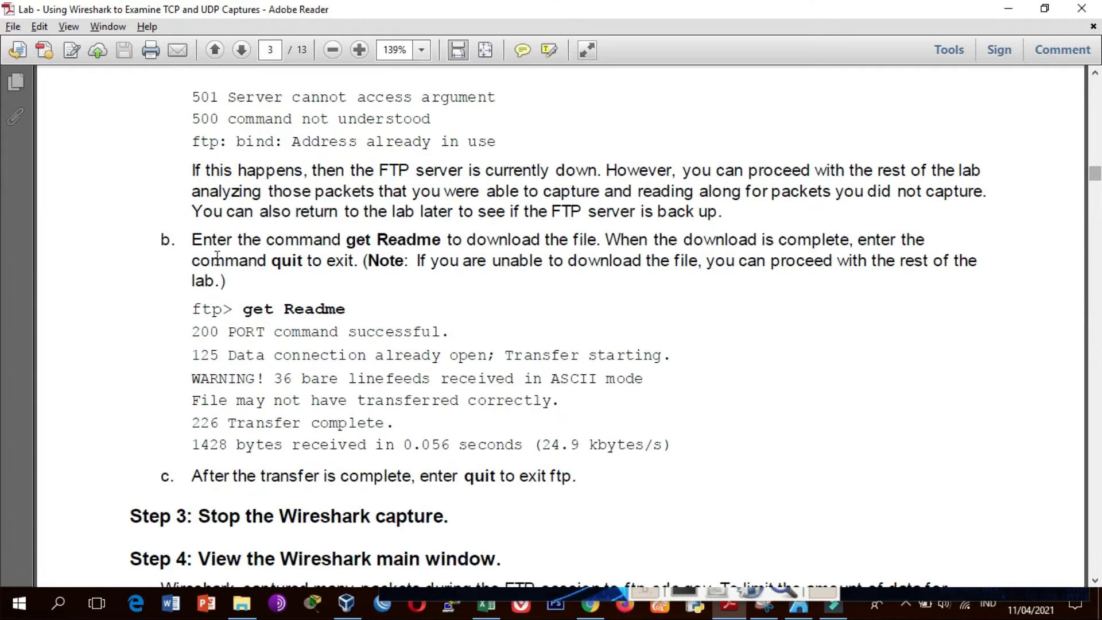
drag(246, 304, 347, 309)
drag(1094, 173, 1097, 189)
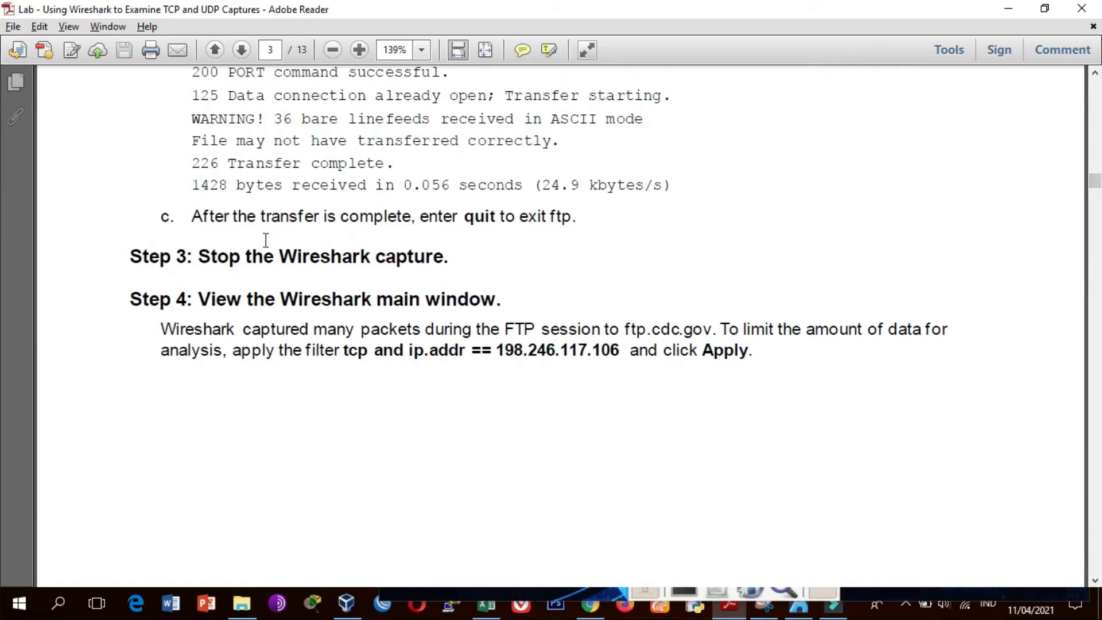
key(alt+Tab)
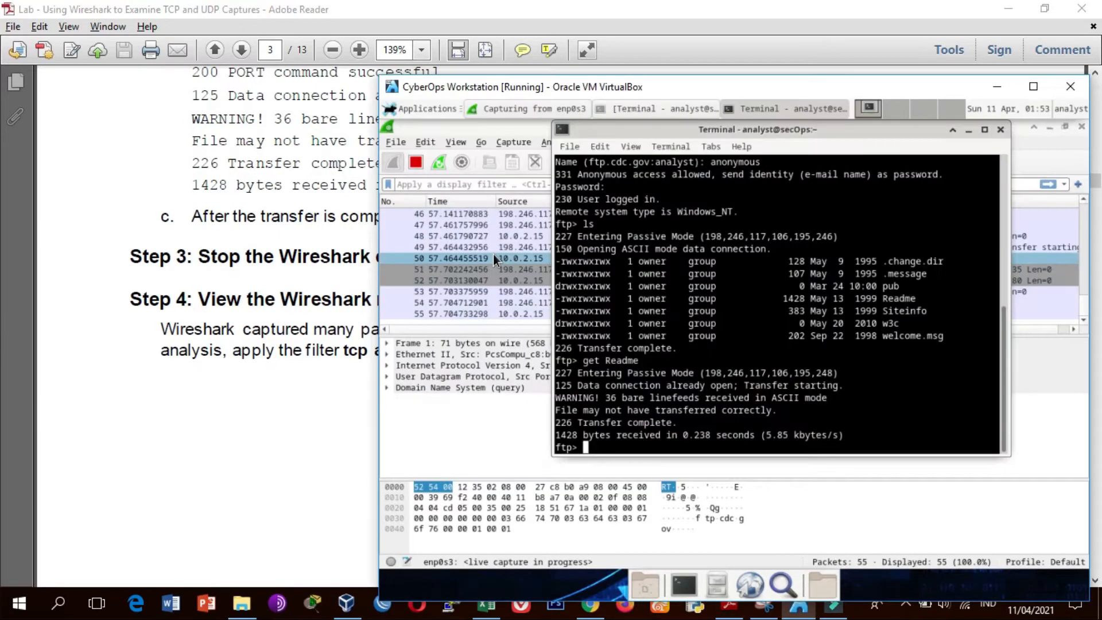
click(966, 131)
click(414, 162)
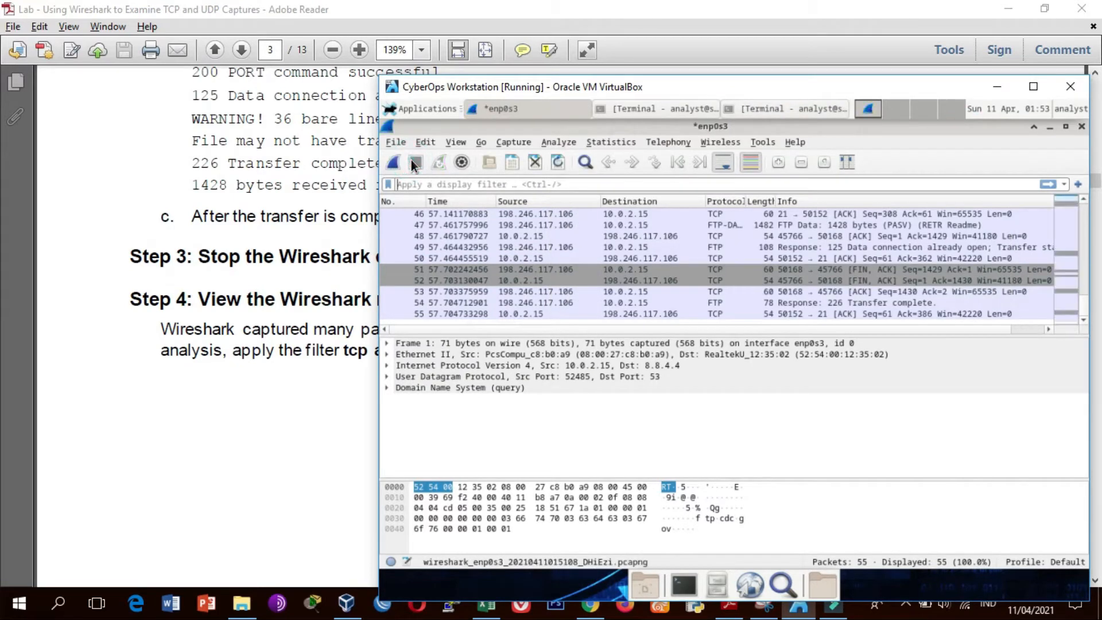
Apply the display filter "tcp and ip.addr == 198.246.117.106" from Step 4 of the lab guide to the captured packets.
click(299, 250)
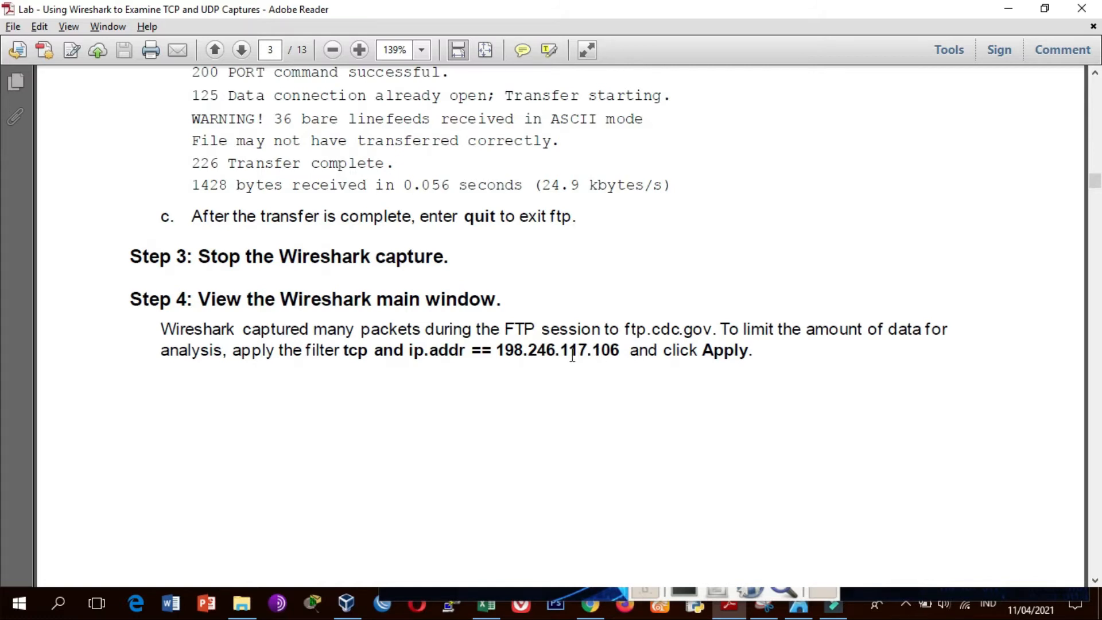
scroll(572, 356, down, 3)
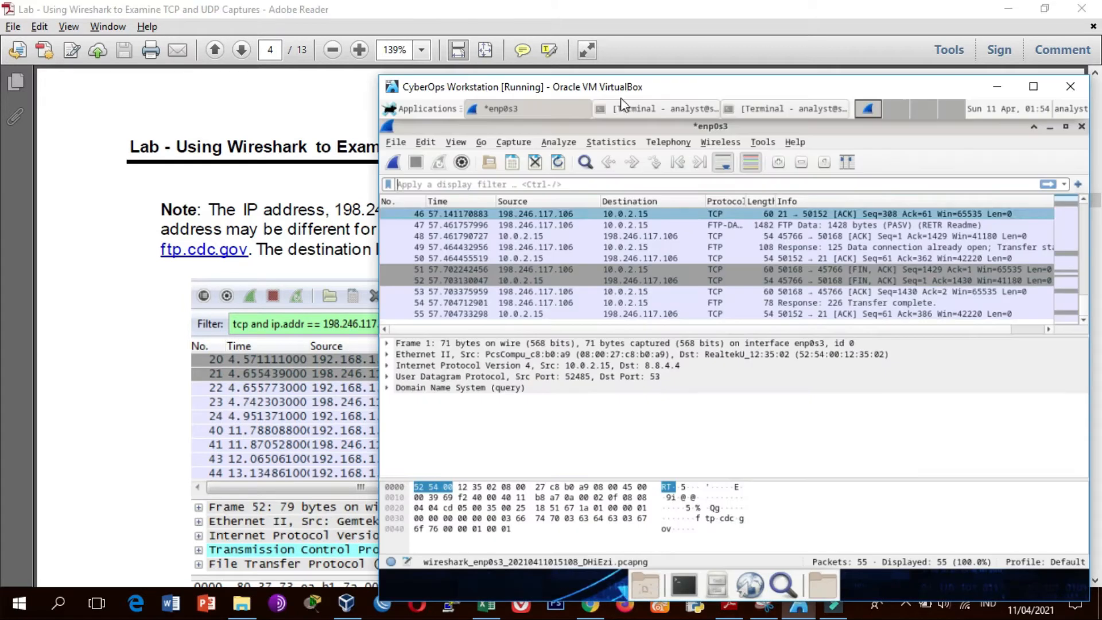
drag(583, 87, 583, 67)
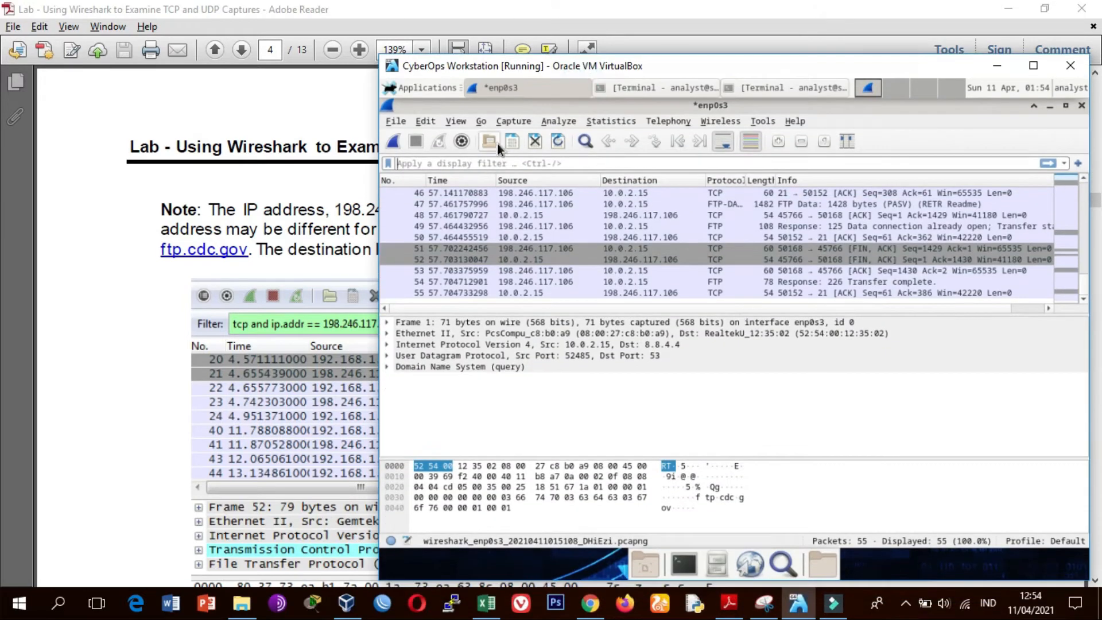
click(496, 163)
text(tcp)
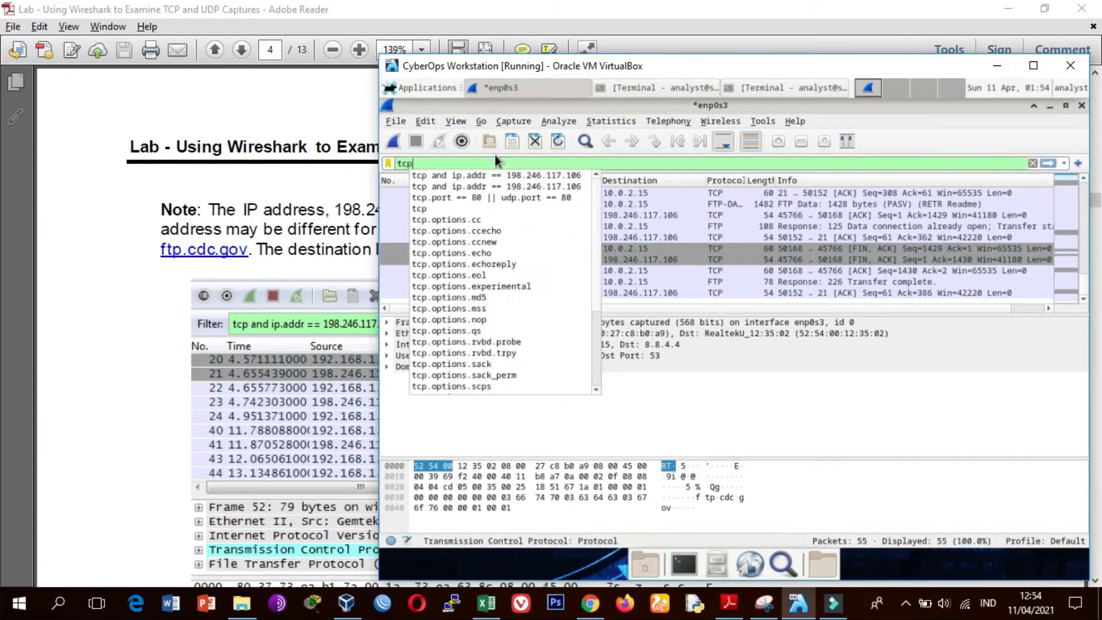
text( and)
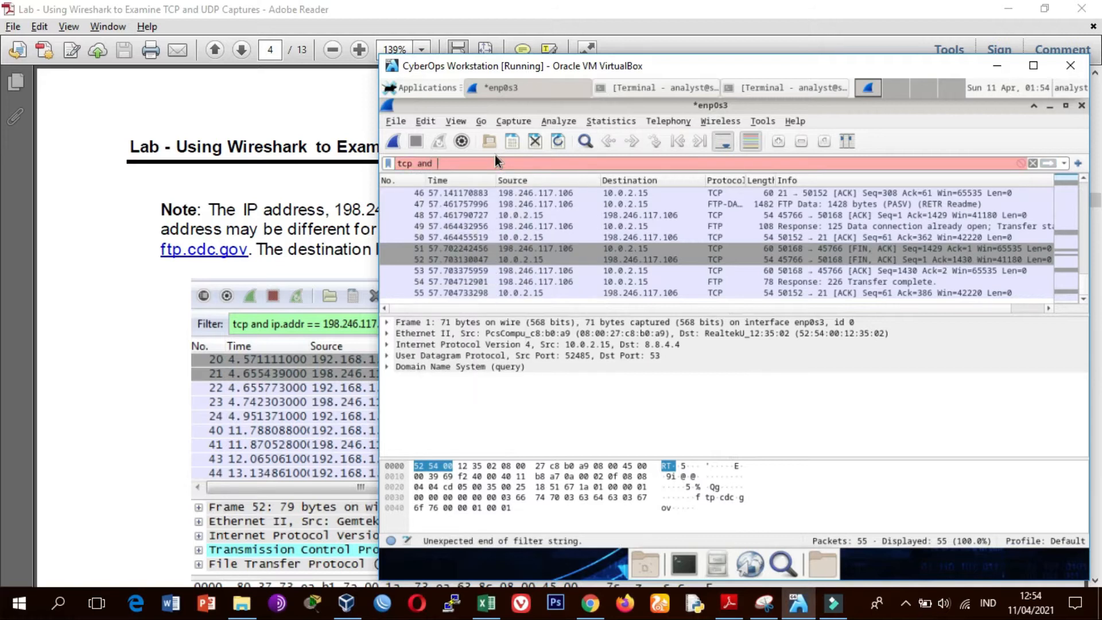
text( ip/)
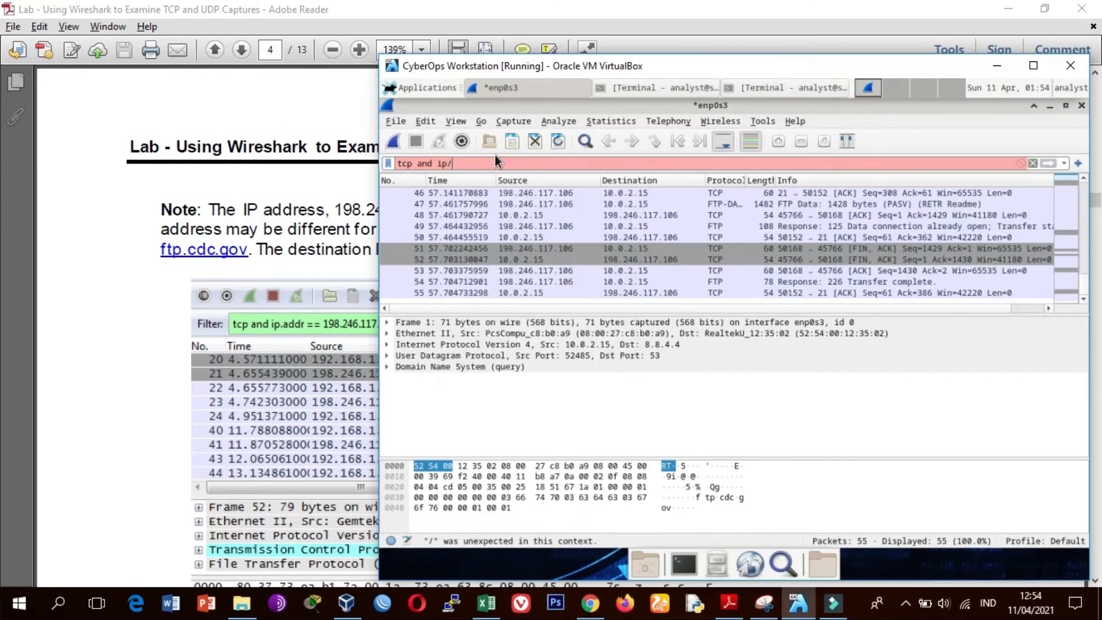
key(BackSpace)
text(.)
key(Down)
key(Return)
text(== 198.2)
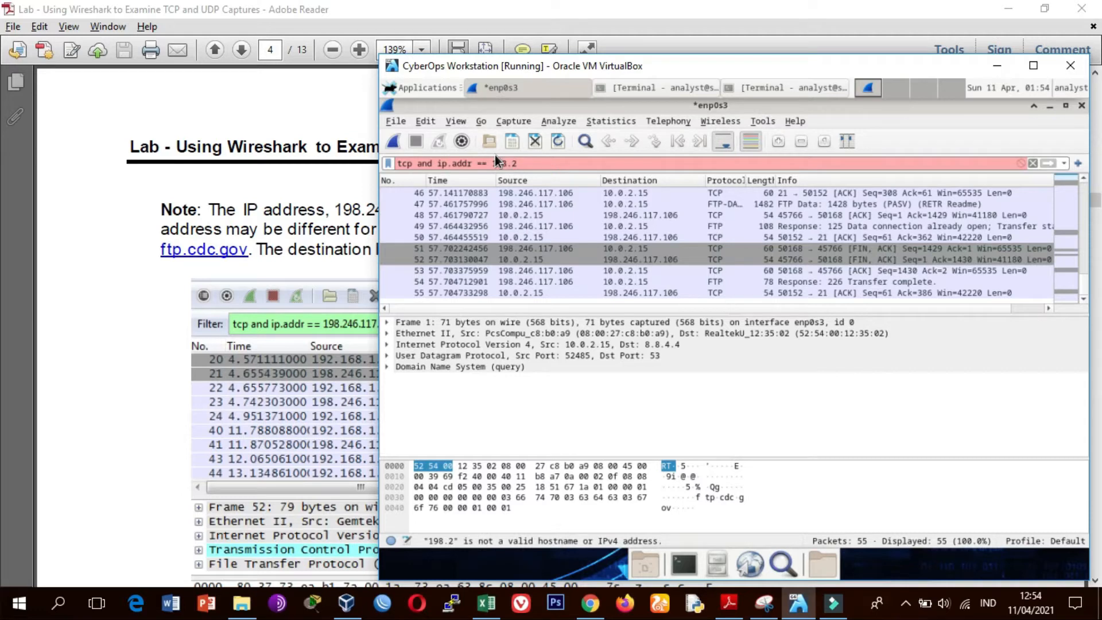
text(46.117.)
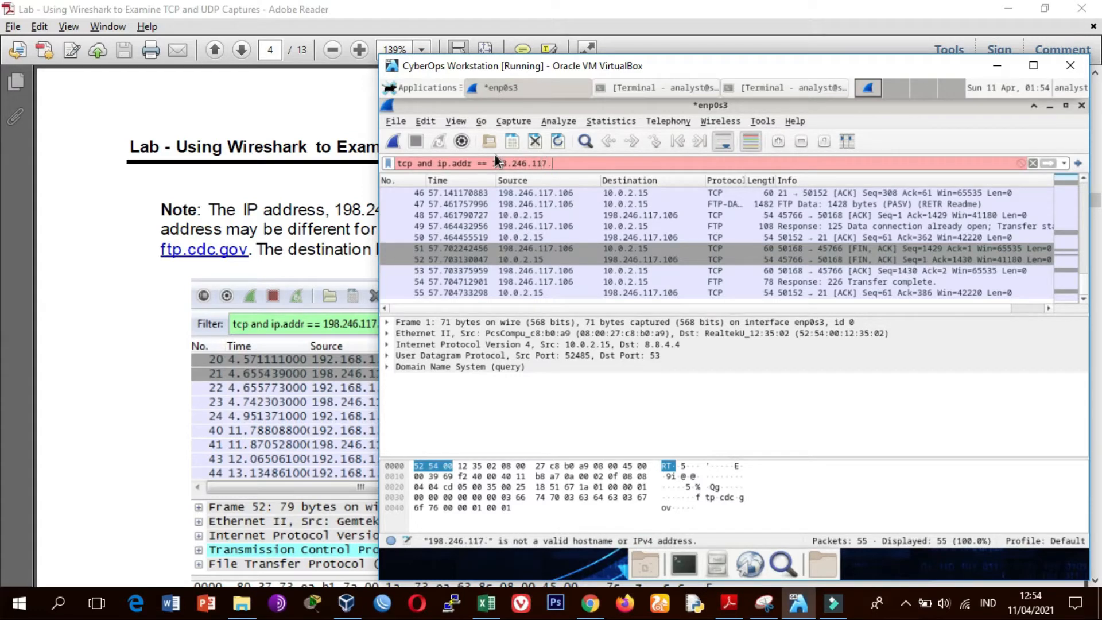
text(106)
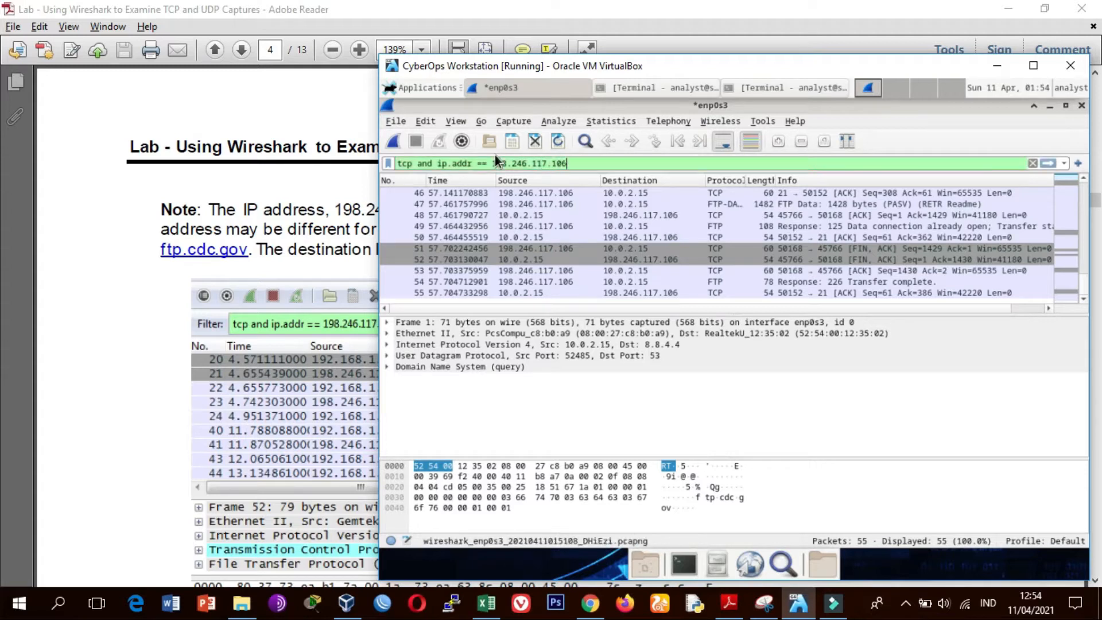
key(Return)
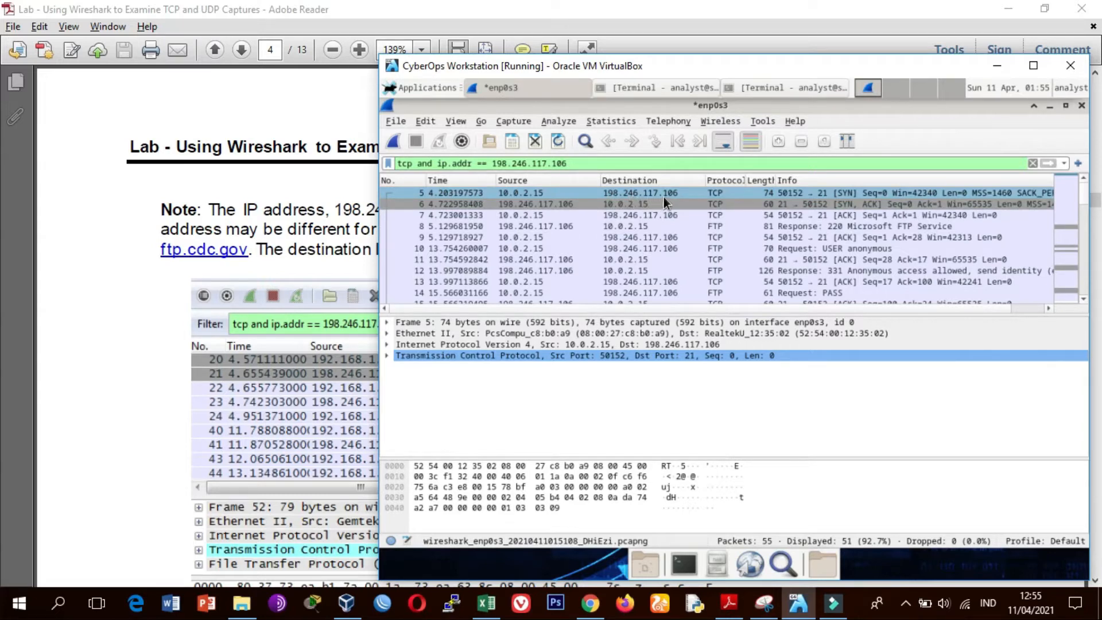
Read the lab guide through the start of Step 5 and inspect the SYN, SYN-ACK and ACK handshake packets in the capture.
click(288, 239)
scroll(289, 238, down, 3)
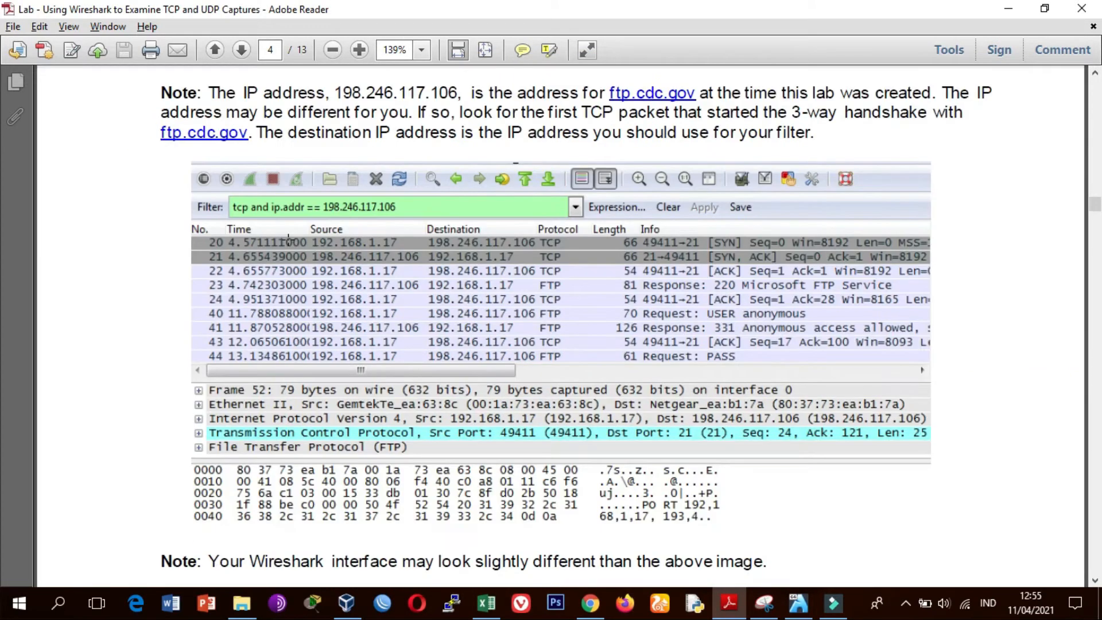
scroll(288, 238, down, 10)
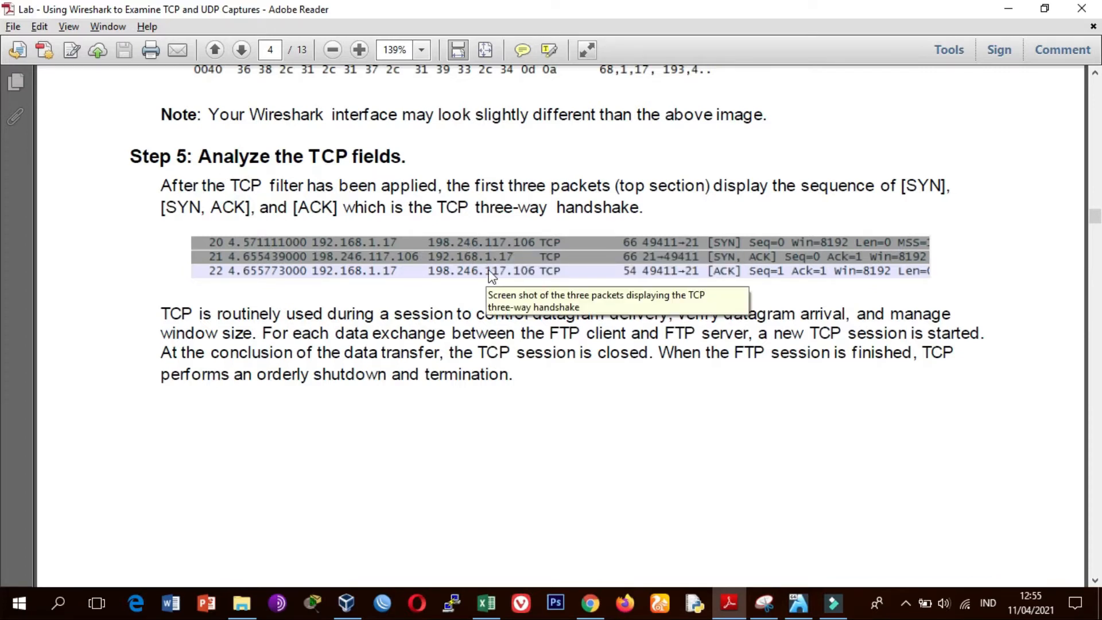
key(alt+Tab)
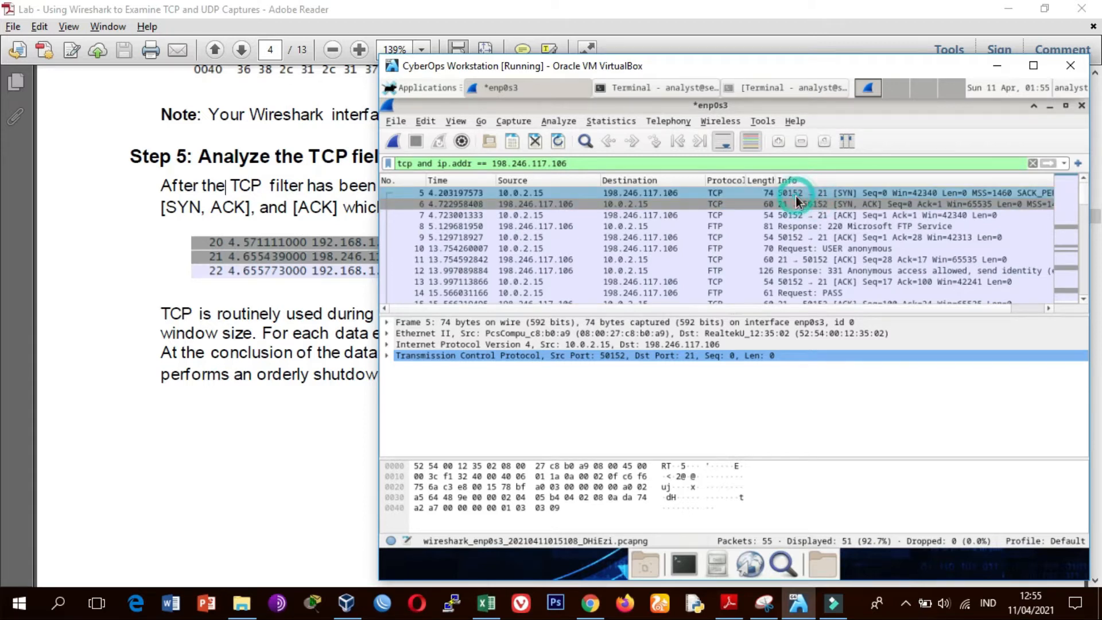
click(798, 216)
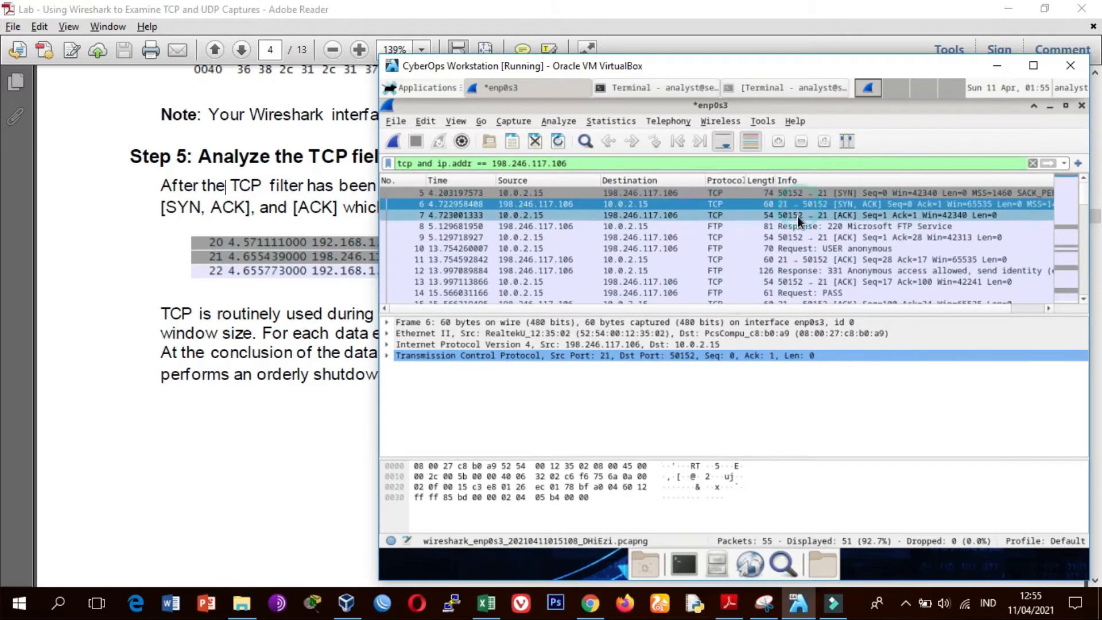
click(832, 193)
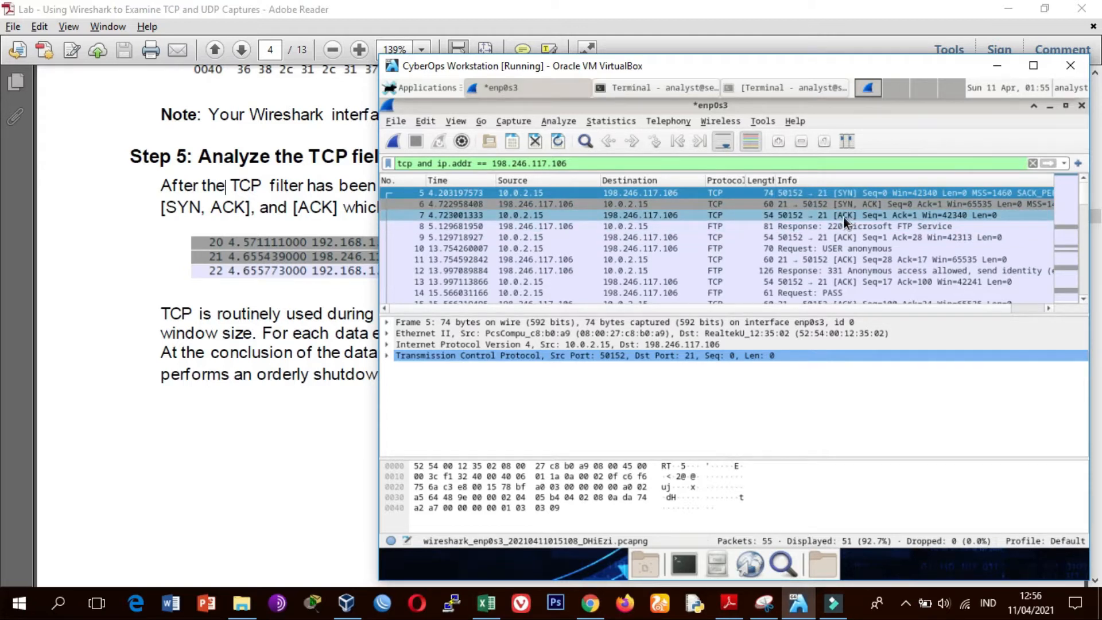
Following the guide's page 5, maximize the virtual machine window and expand the first SYN packet's Transmission Control Protocol and Flags sections.
click(247, 315)
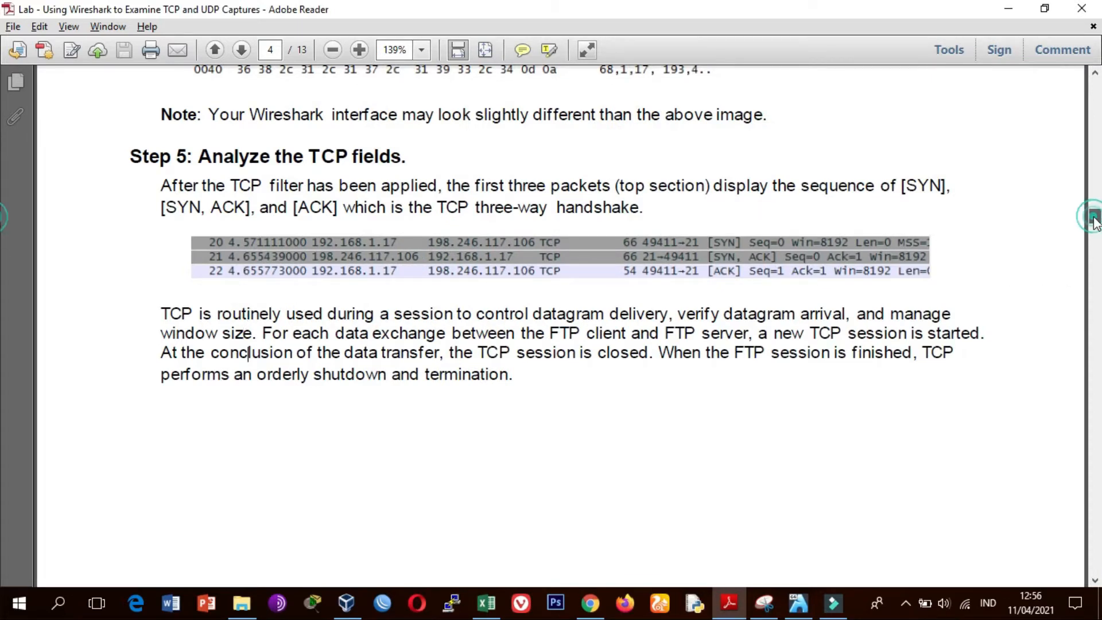
scroll(1095, 217, down, 10)
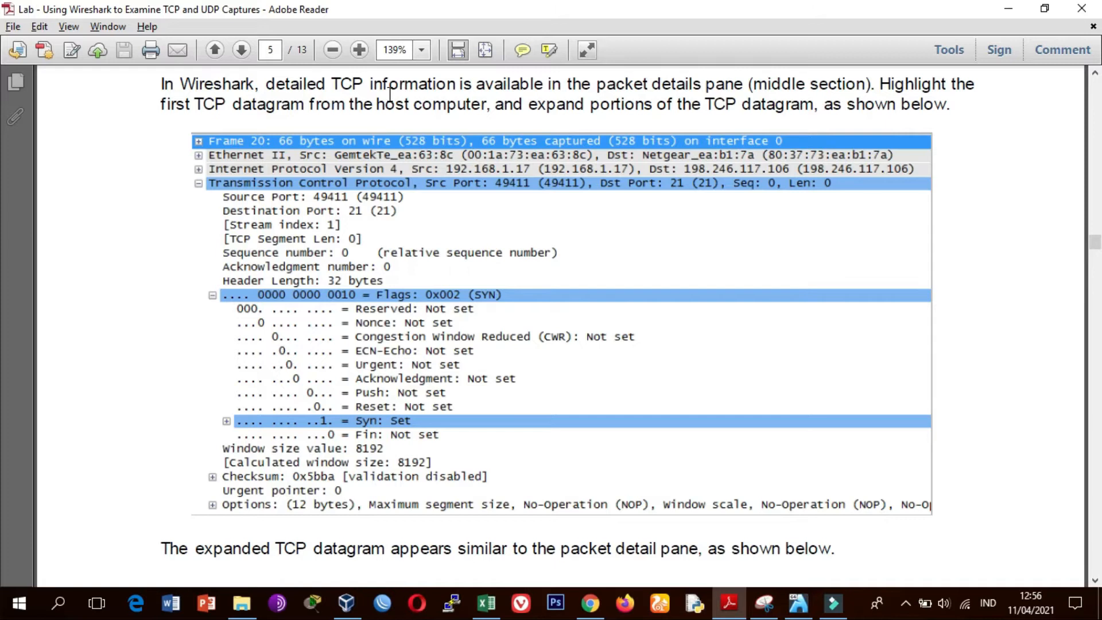
key(alt+Tab)
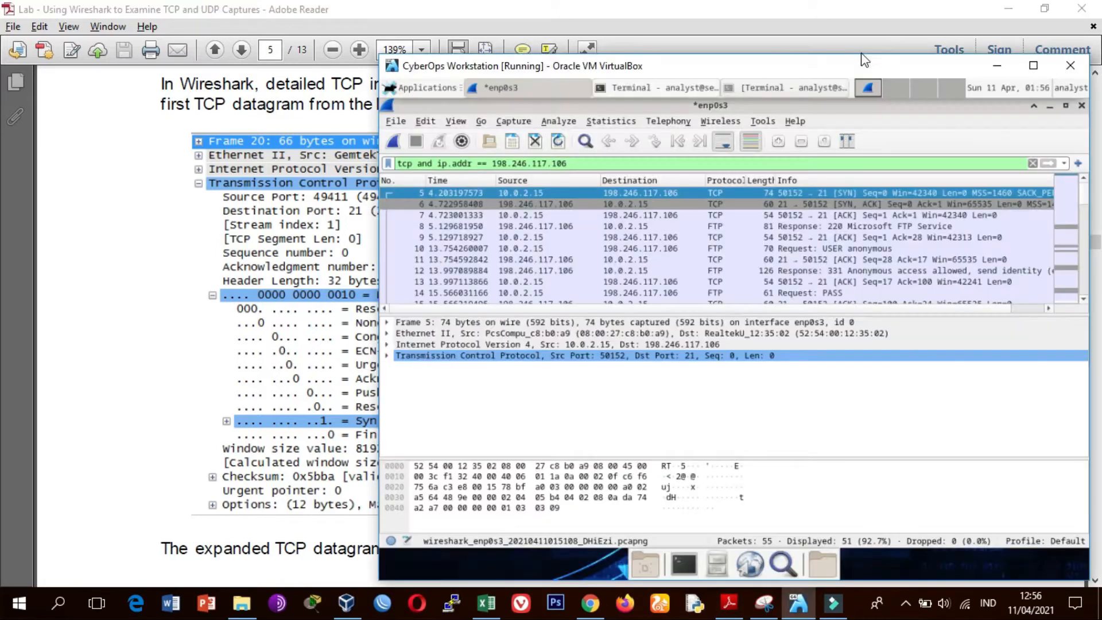
click(1022, 61)
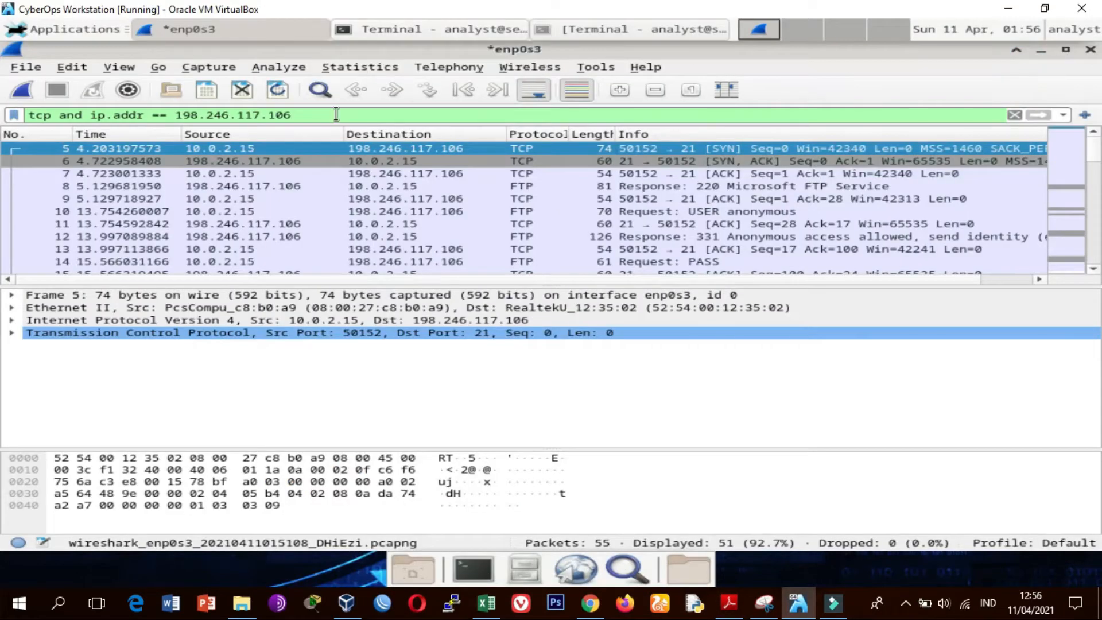
click(207, 149)
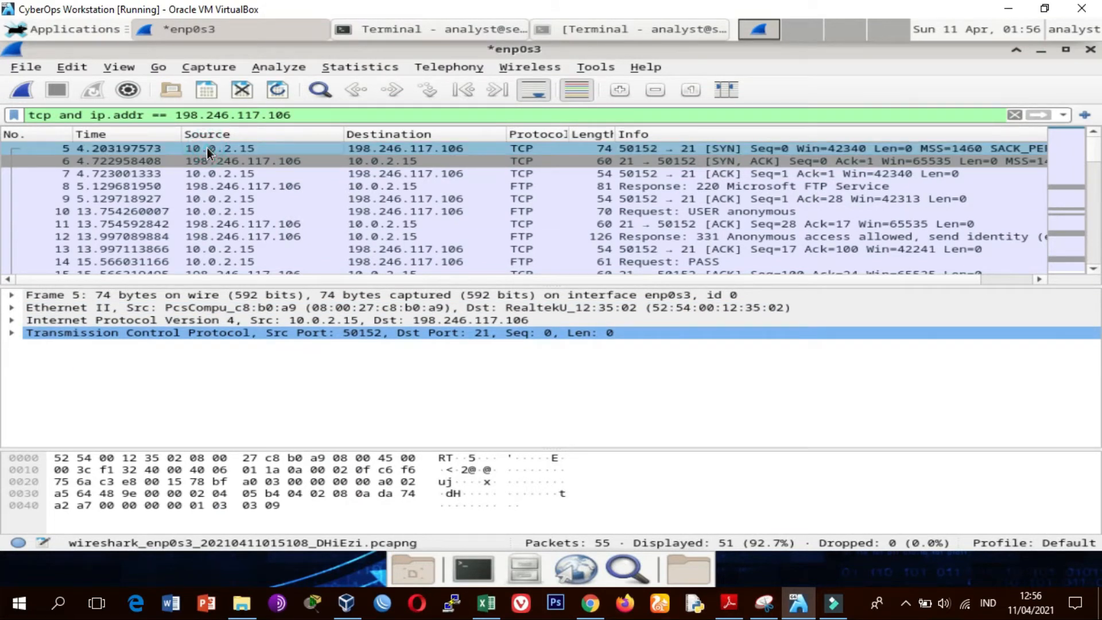
click(9, 336)
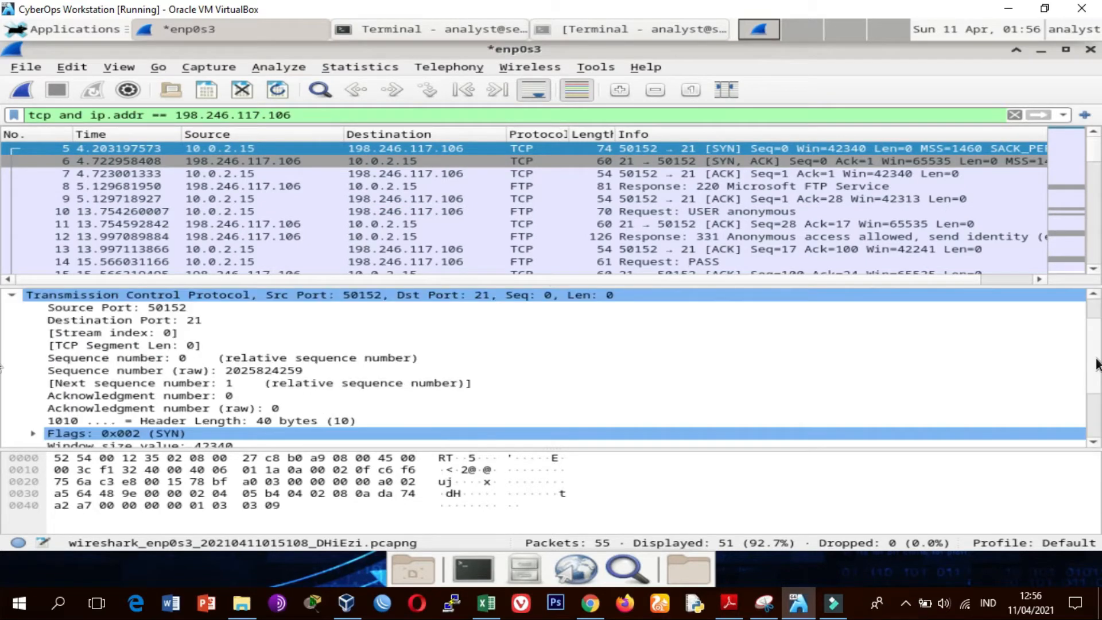
scroll(1097, 373, down, 2)
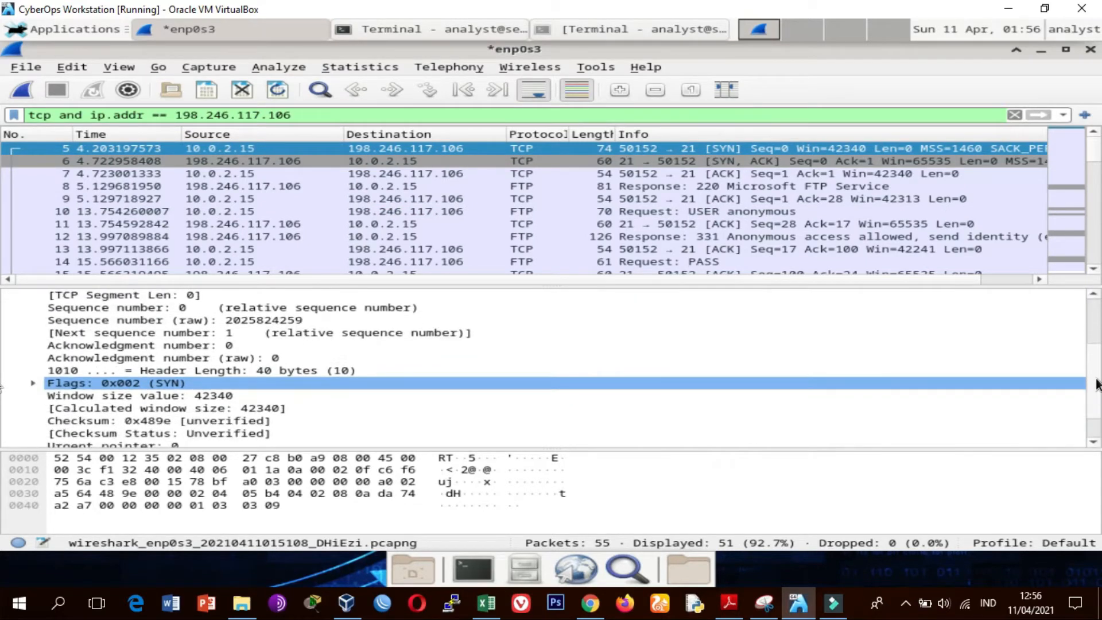
click(35, 383)
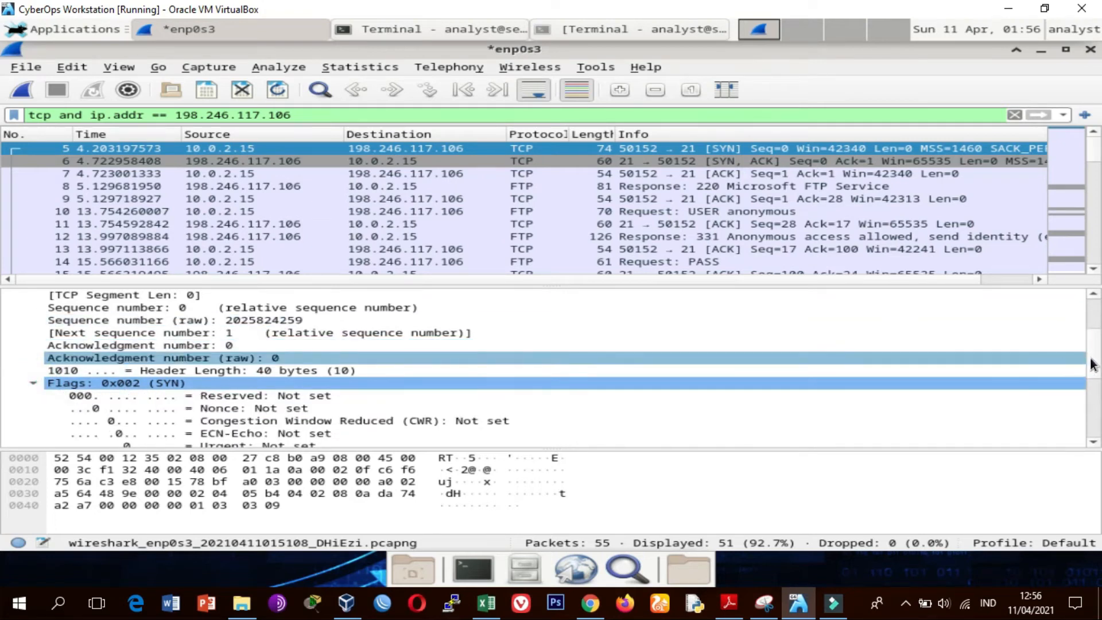
scroll(1093, 344, up, 2)
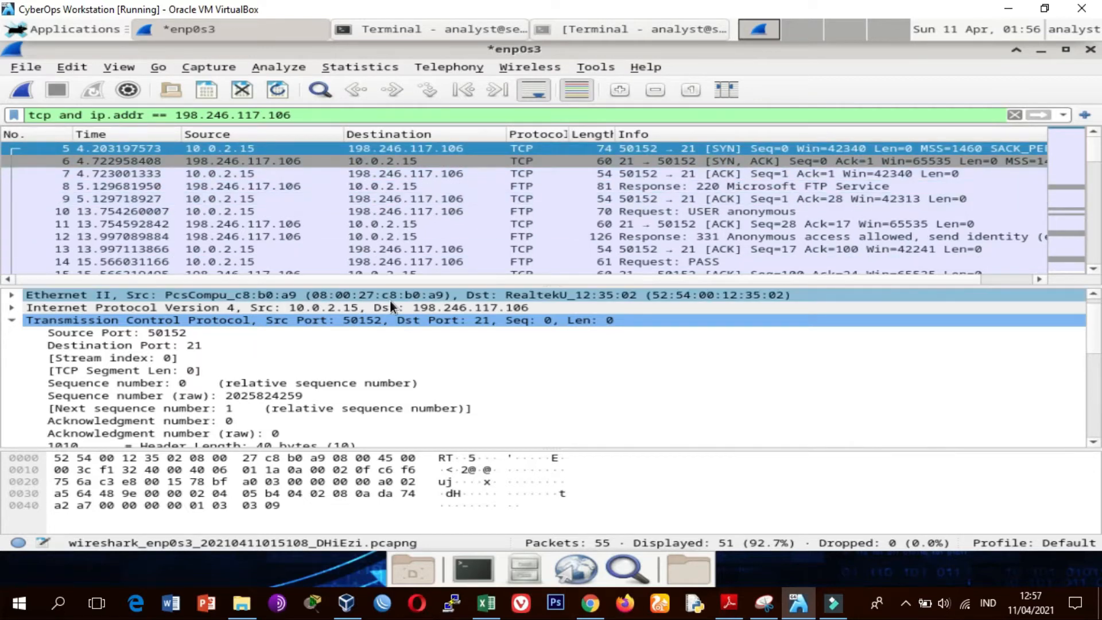
Inspect the SYN packet's source and destination port fields and compare the source port with the lab guide's explanation.
click(125, 333)
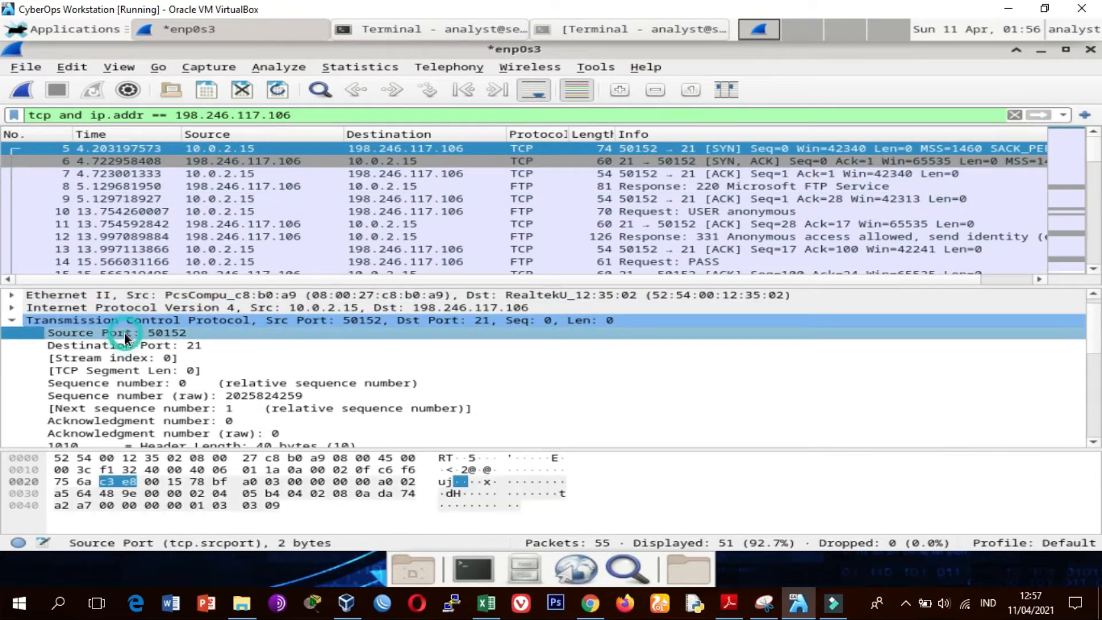
click(165, 349)
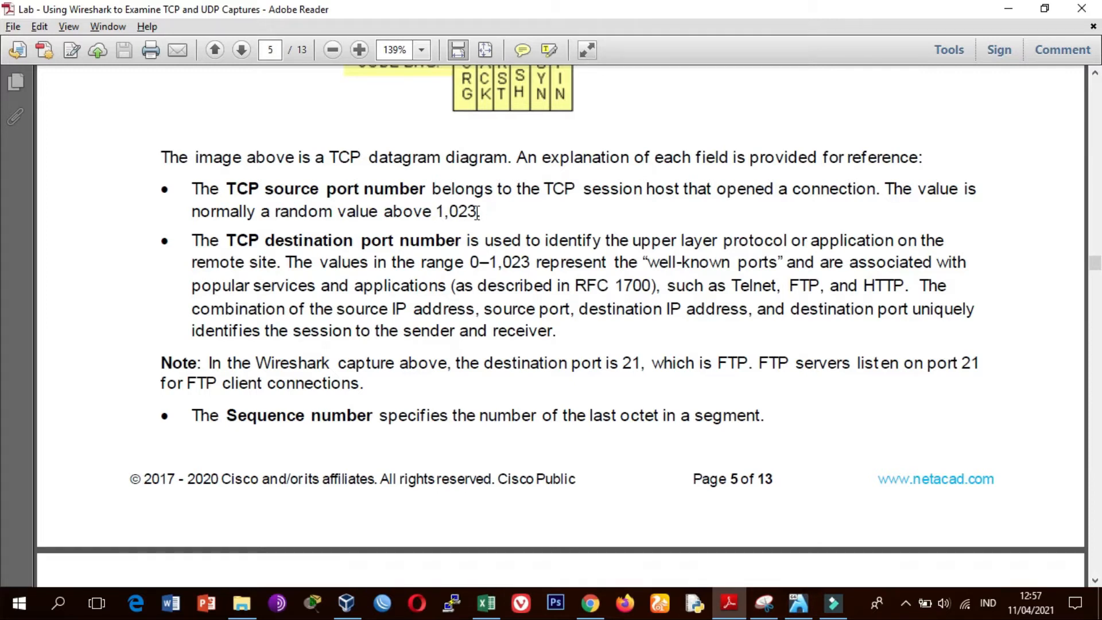
key(alt+Tab)
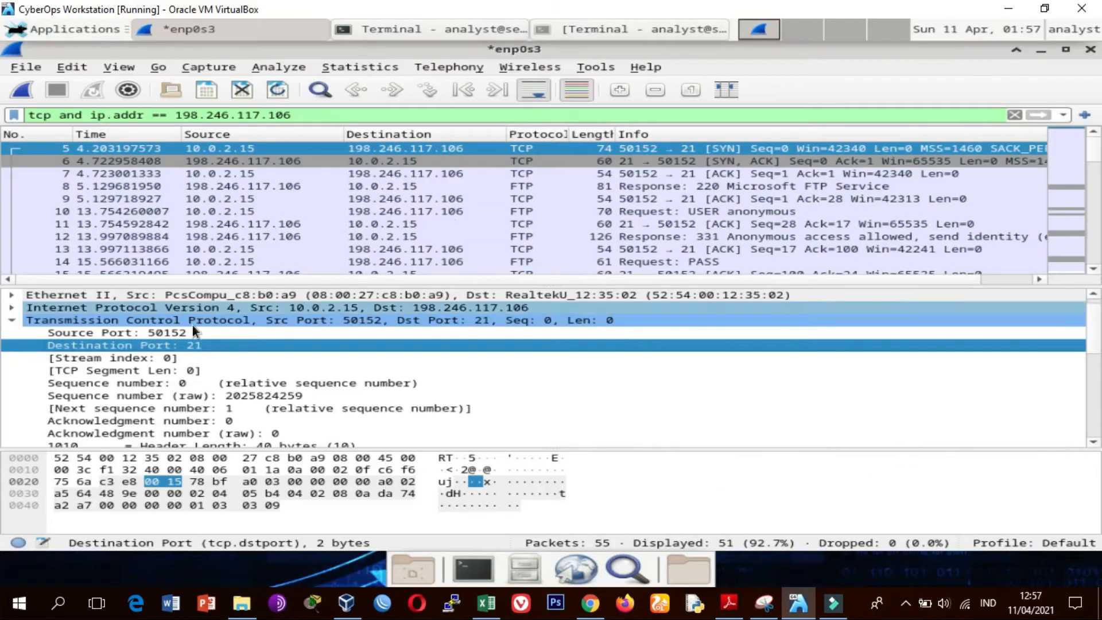
click(165, 332)
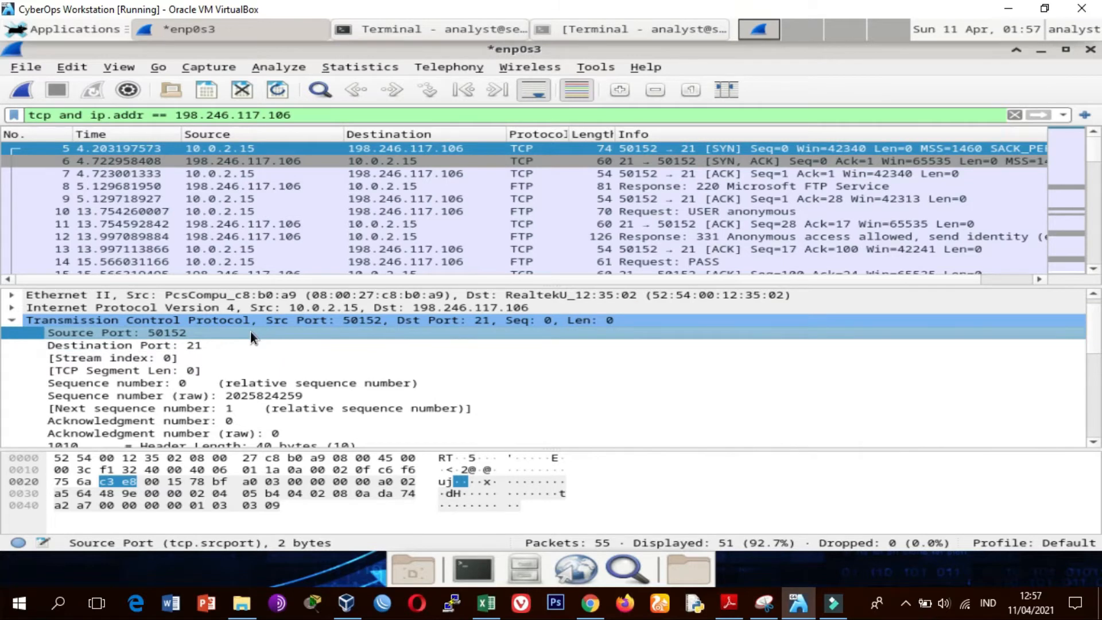
key(alt+Tab)
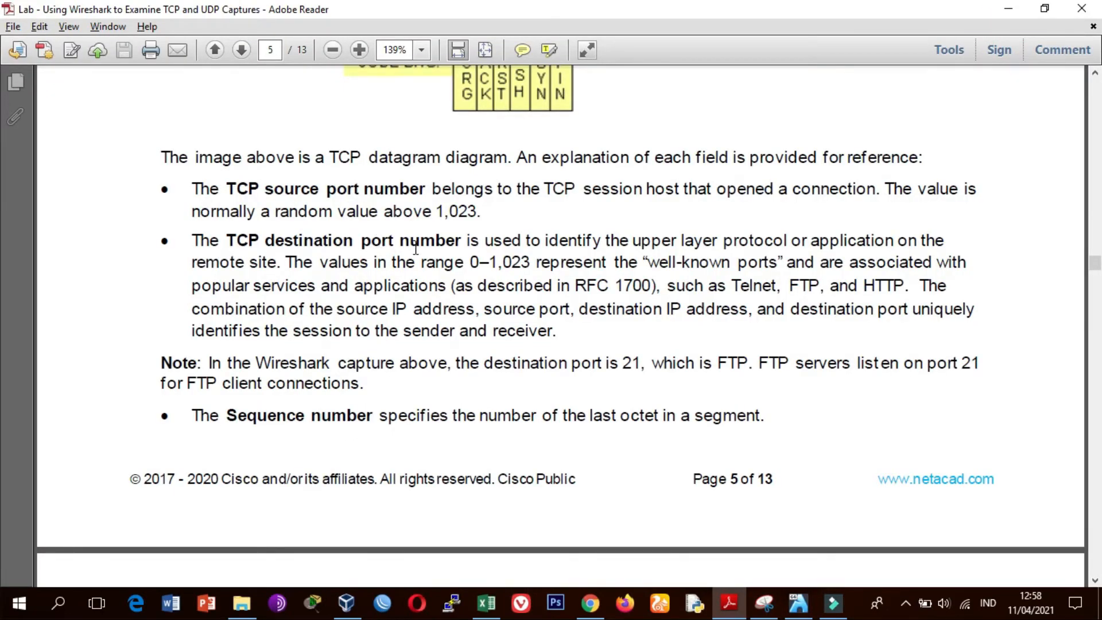
Inspect the Destination Port field and highlight the guide's well-known range 0–1,023 and its note that port 21 is FTP.
key(alt+Tab)
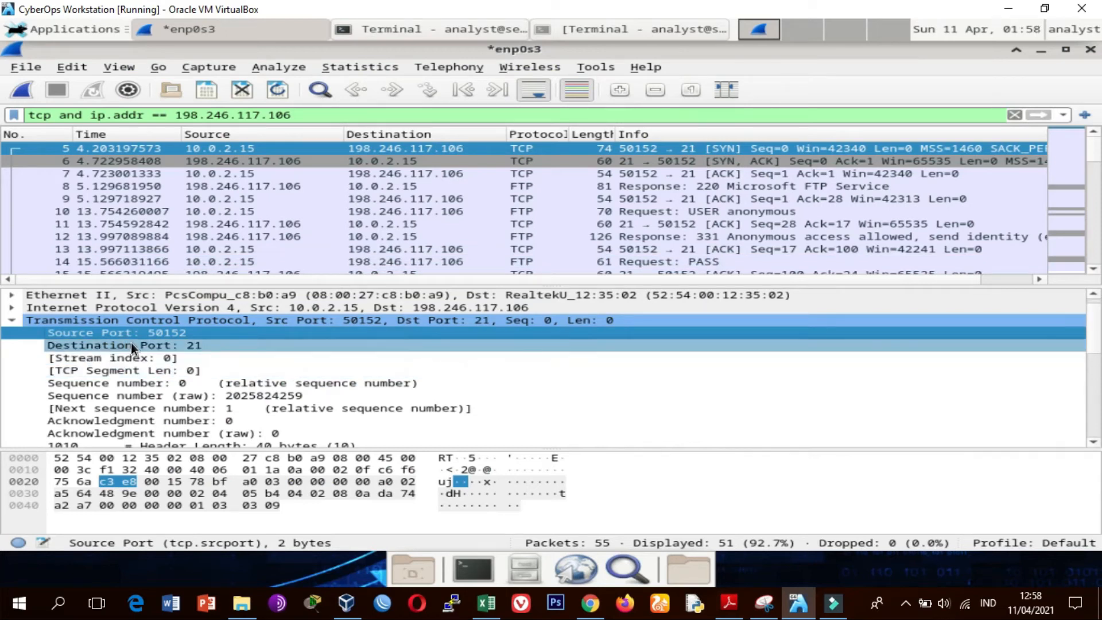
click(163, 345)
key(alt+Tab)
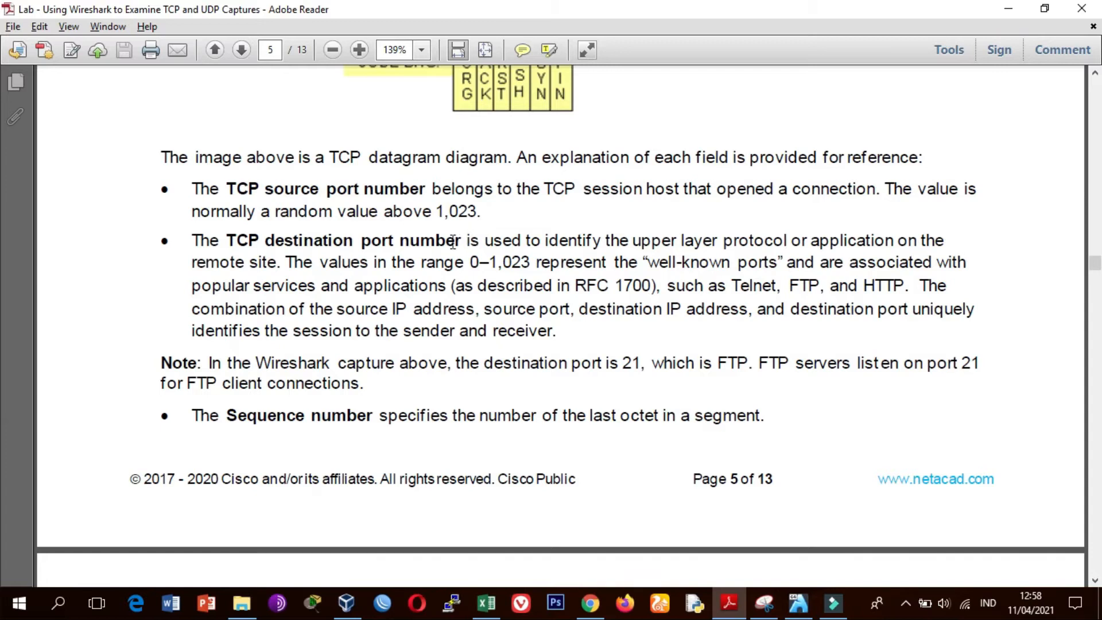
double_click(473, 263)
drag(489, 263, 534, 265)
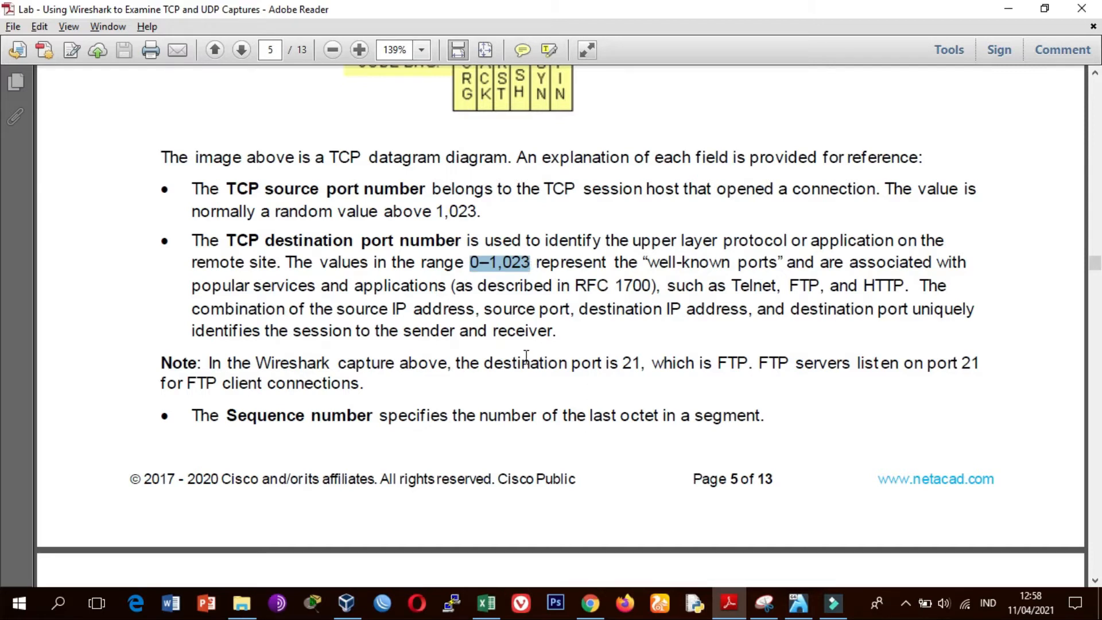
drag(484, 363, 735, 366)
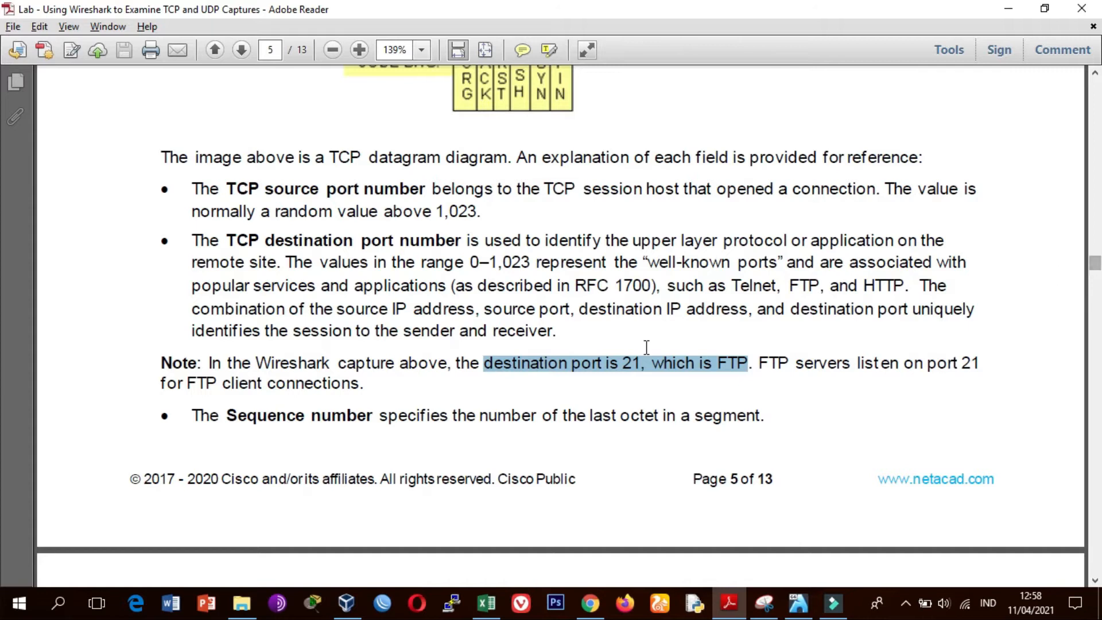
Inspect the SYN packet's sequence, next sequence and acknowledgment number fields alongside the lab guide's definitions.
key(alt+Tab)
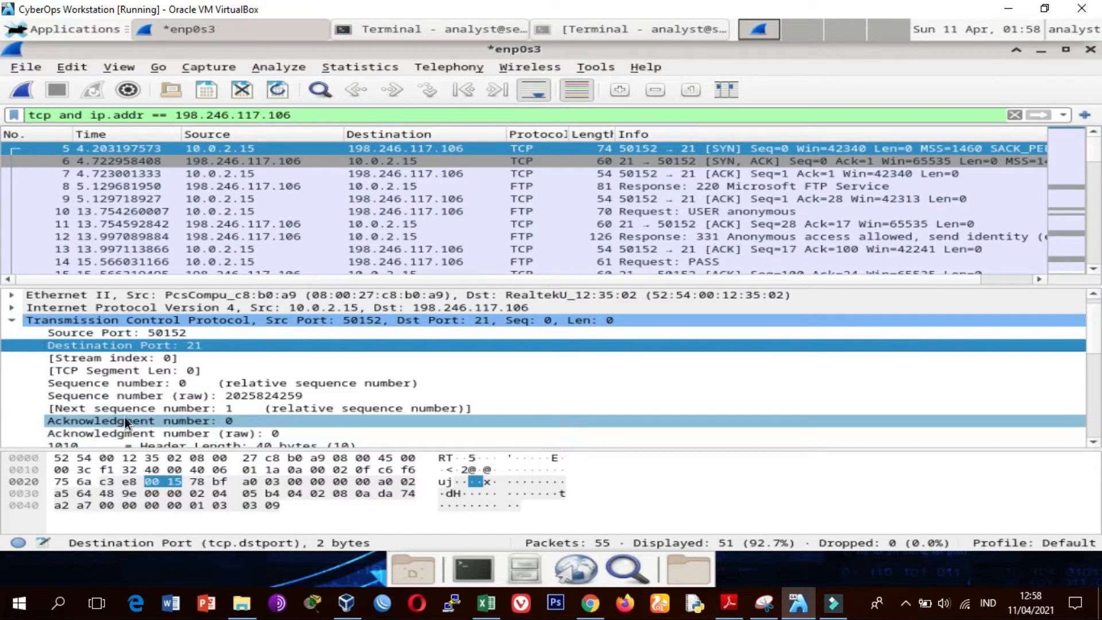
click(137, 409)
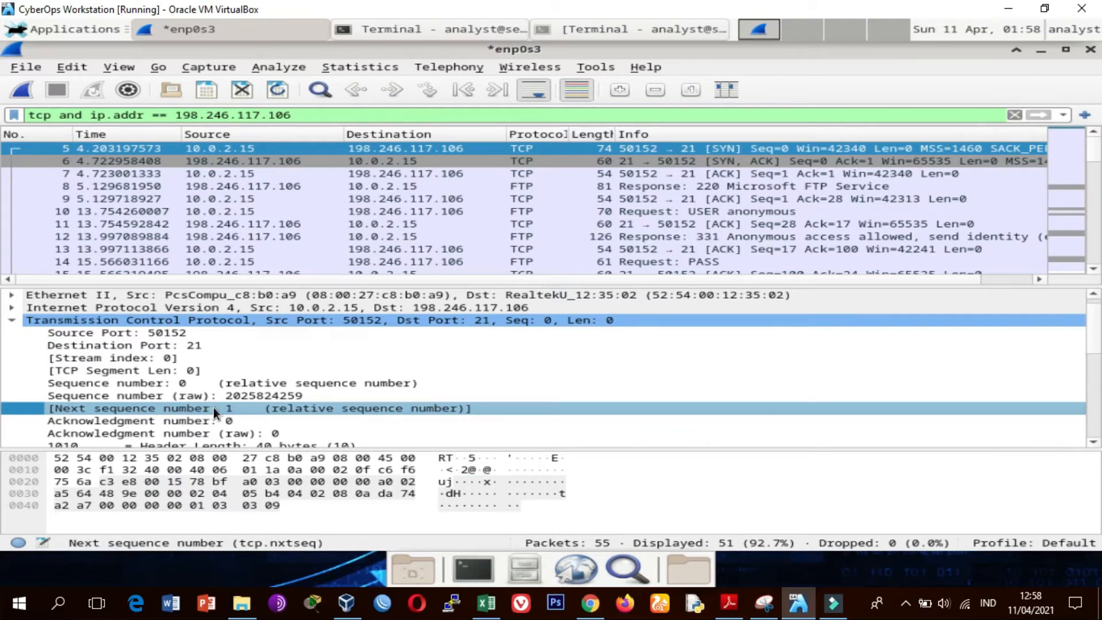
click(119, 386)
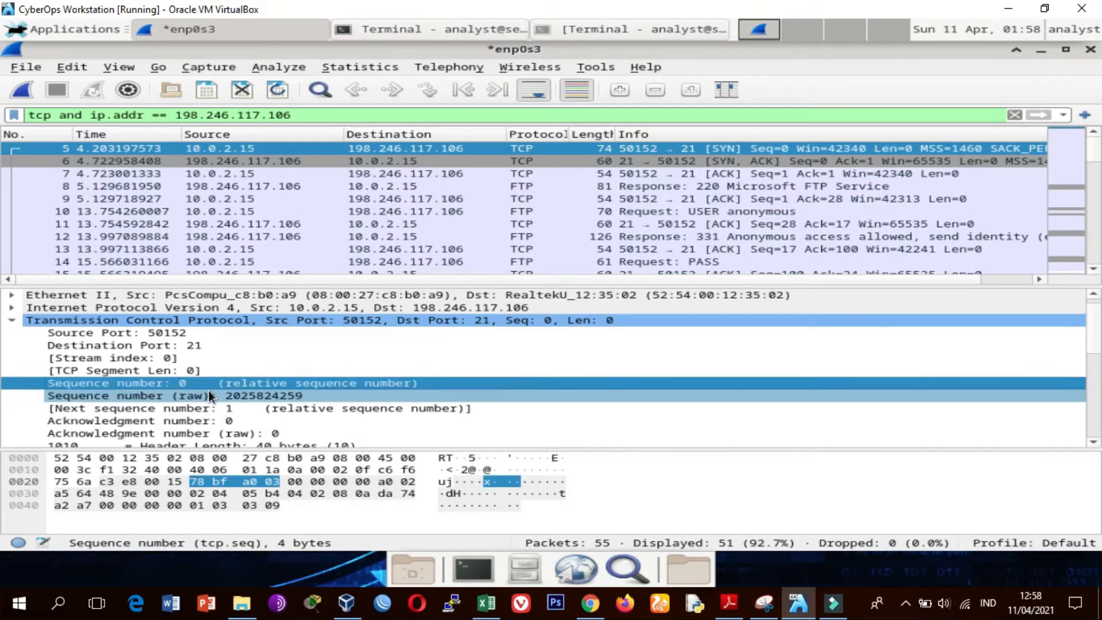
key(alt+Tab)
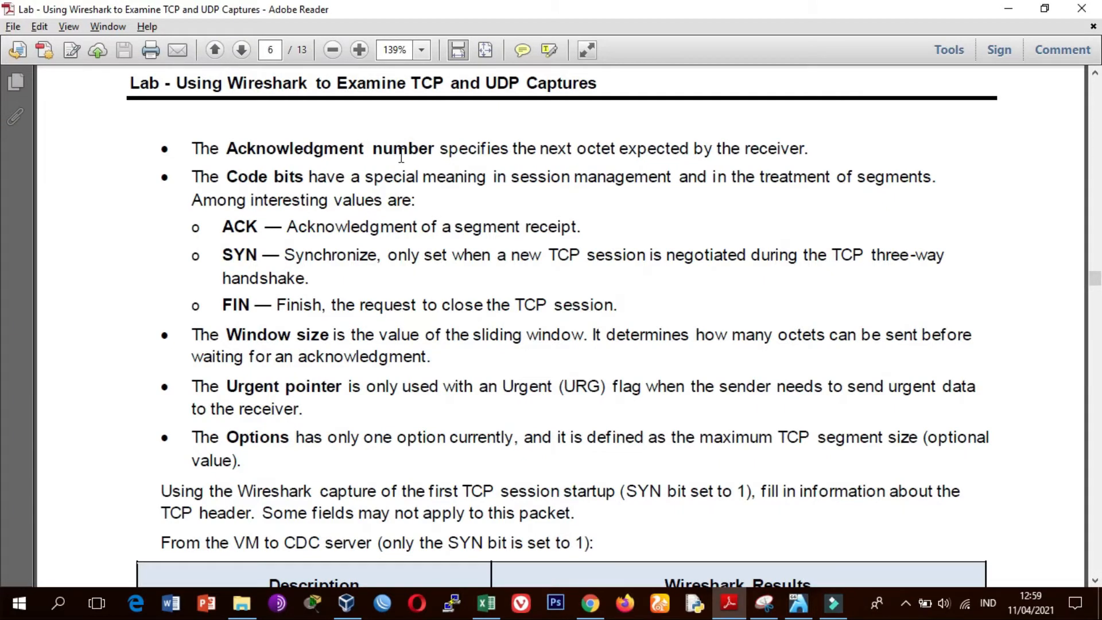
key(alt+Tab)
click(167, 423)
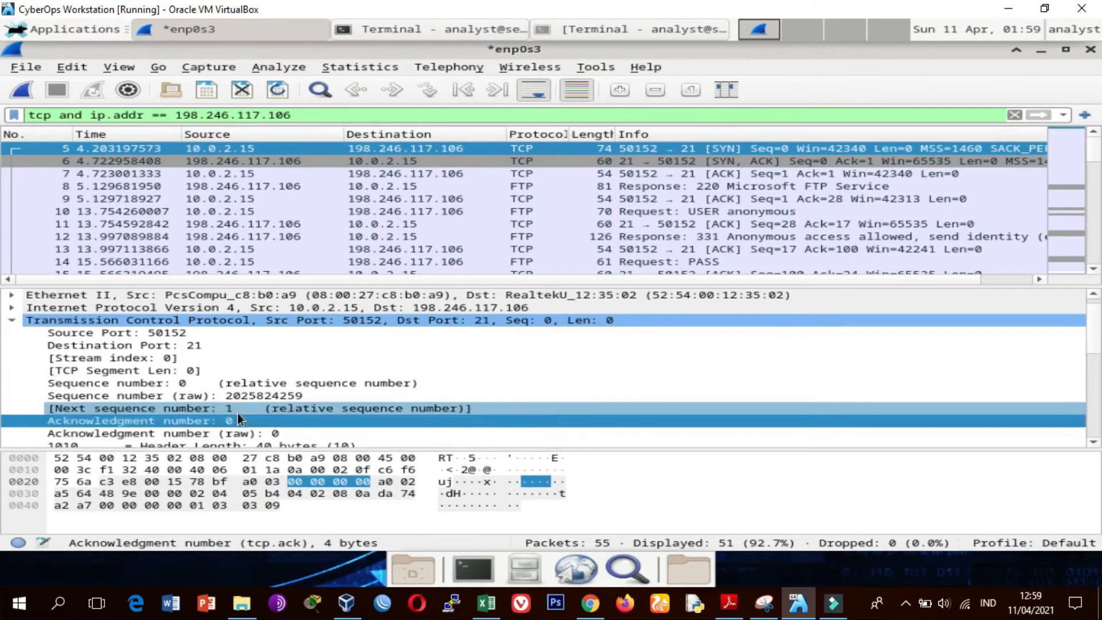
Highlight the guide's Code bits, ACK and SYN descriptions, and inspect the Acknowledgment and Syn flags in the SYN packet.
key(alt+Tab)
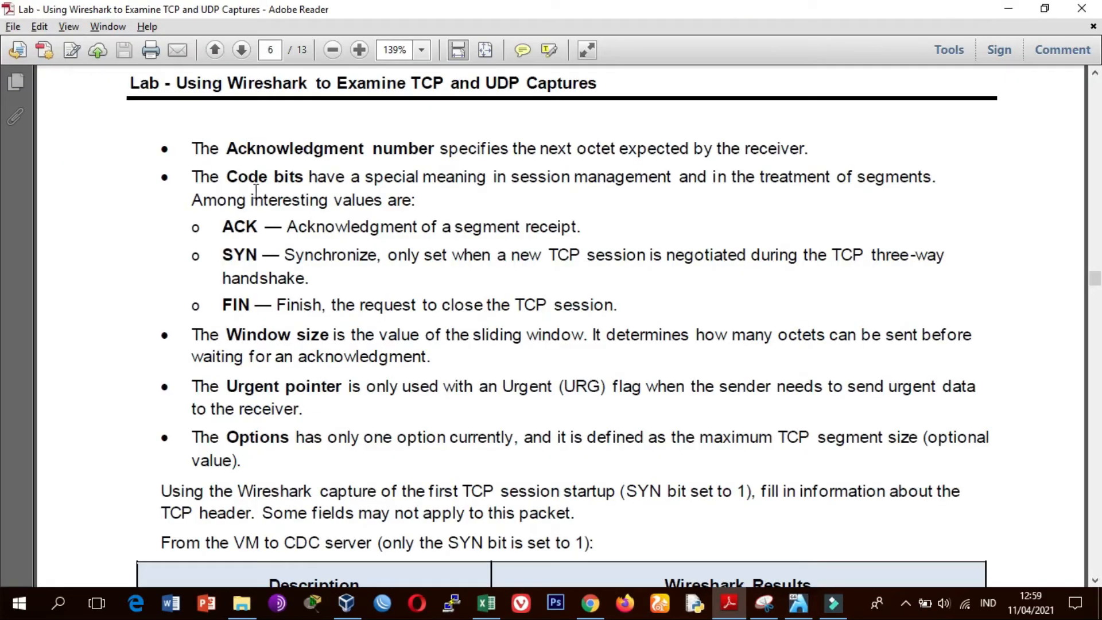
drag(228, 179, 313, 182)
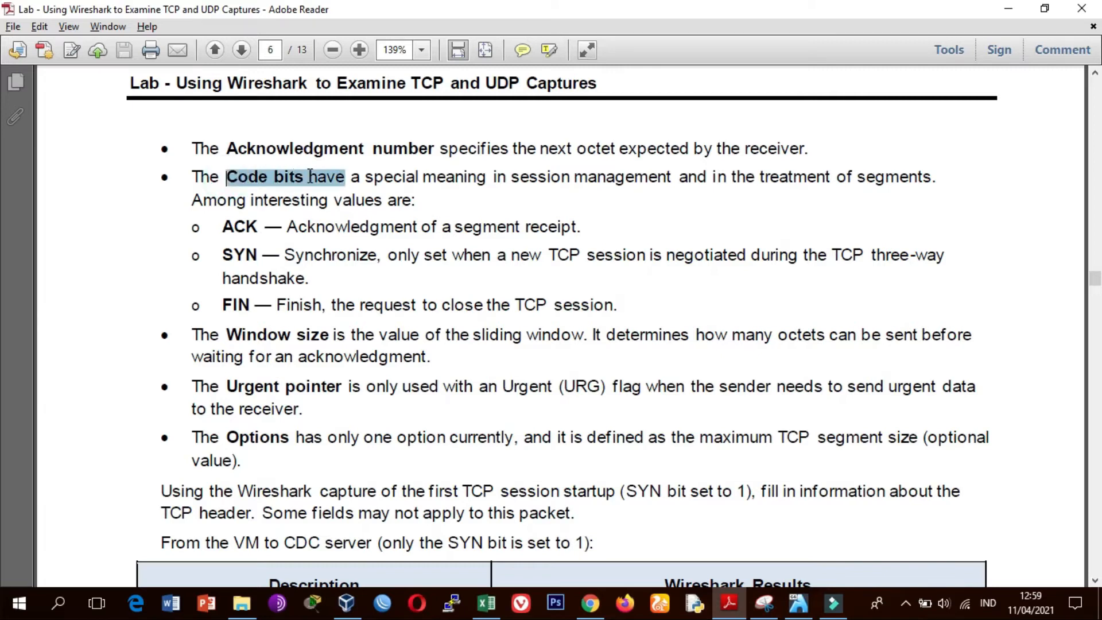
drag(221, 229, 257, 231)
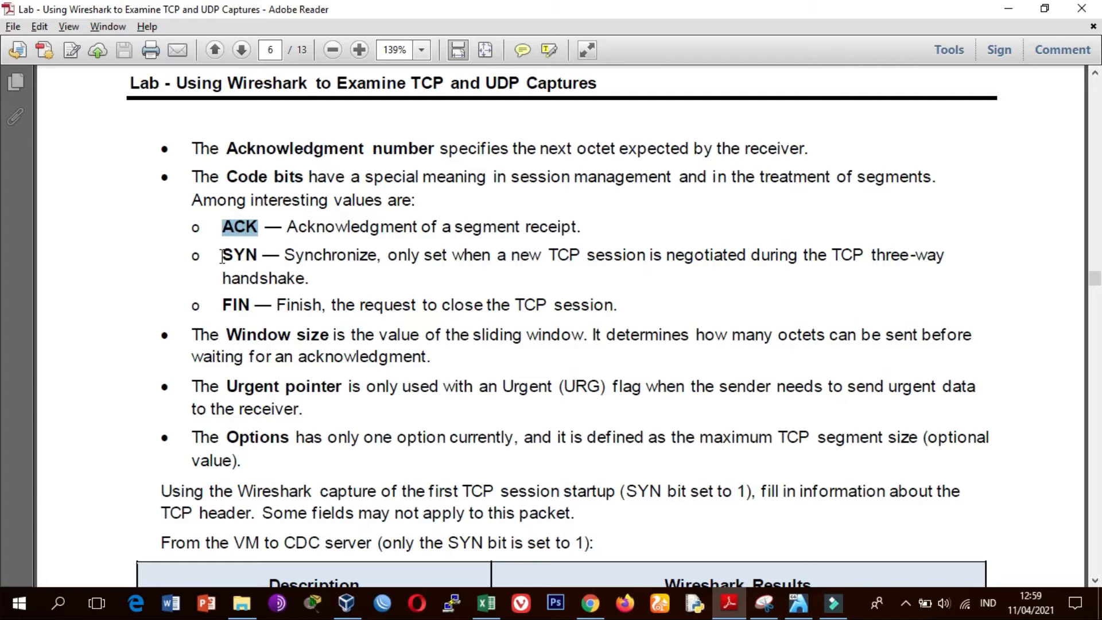
drag(220, 257, 376, 256)
key(alt+Tab)
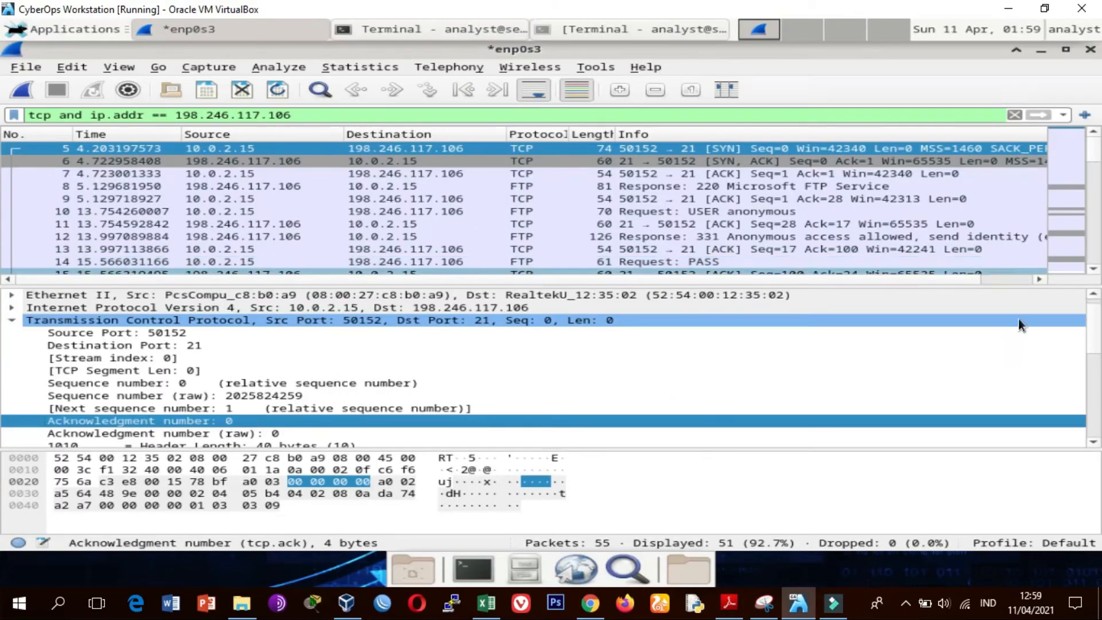
drag(1094, 350, 1094, 384)
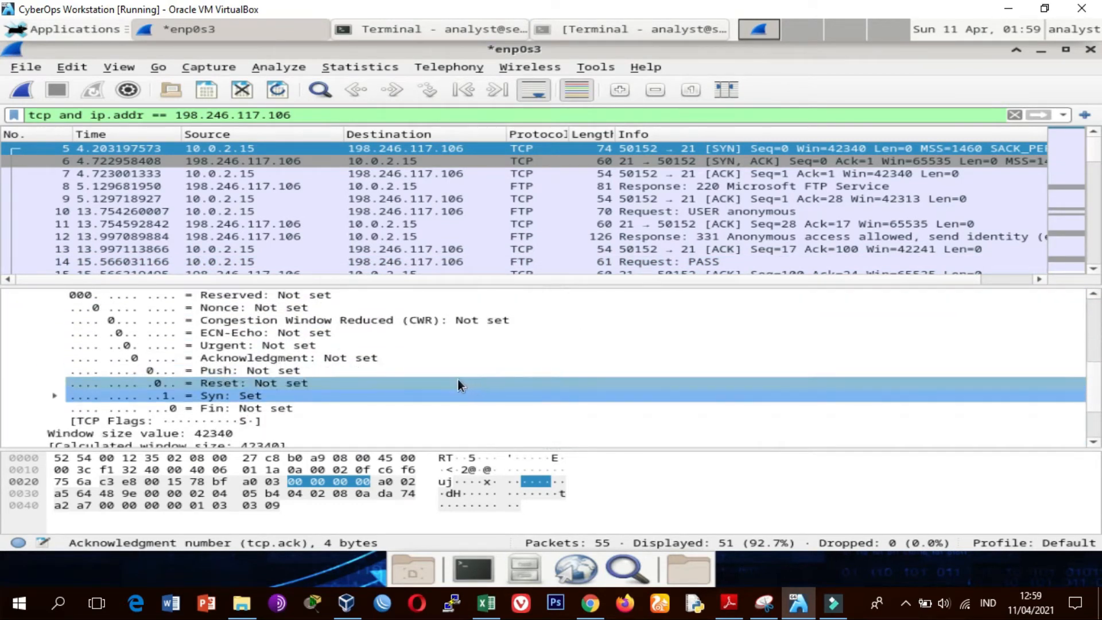
click(266, 356)
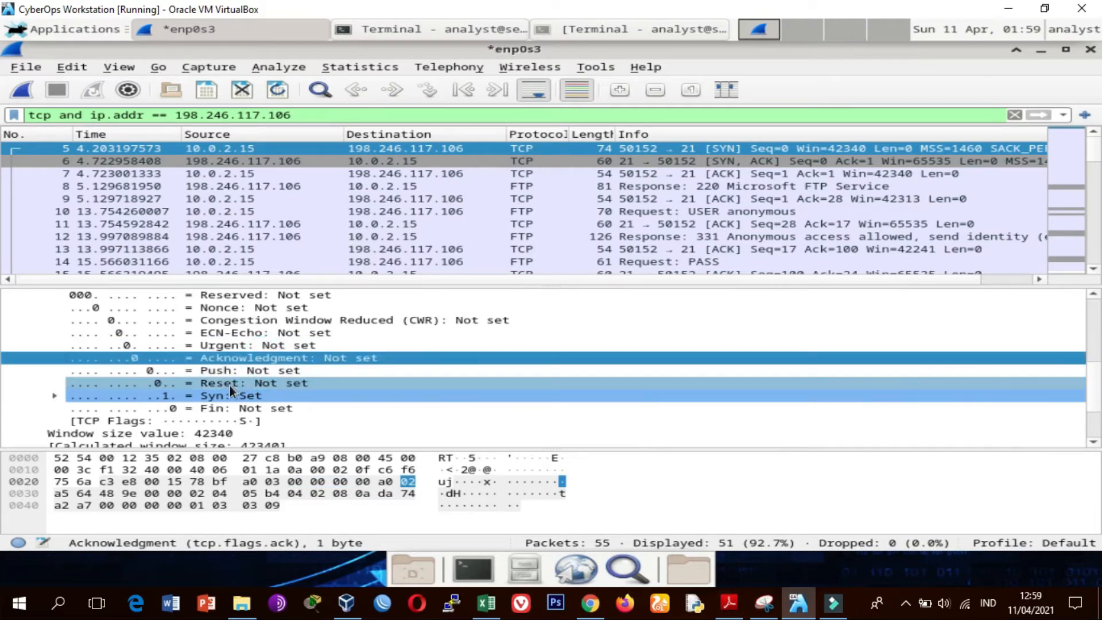
click(198, 396)
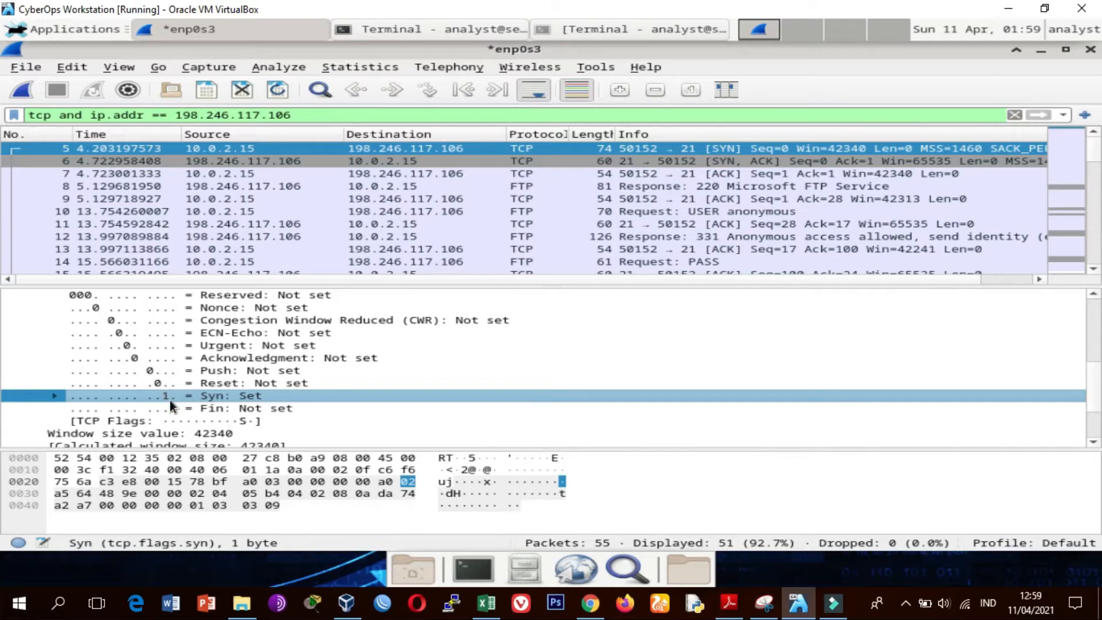
Inspect the SYN packet's Fin flag and window size fields alongside the lab guide's FIN and Window size descriptions.
click(229, 412)
key(alt+Tab)
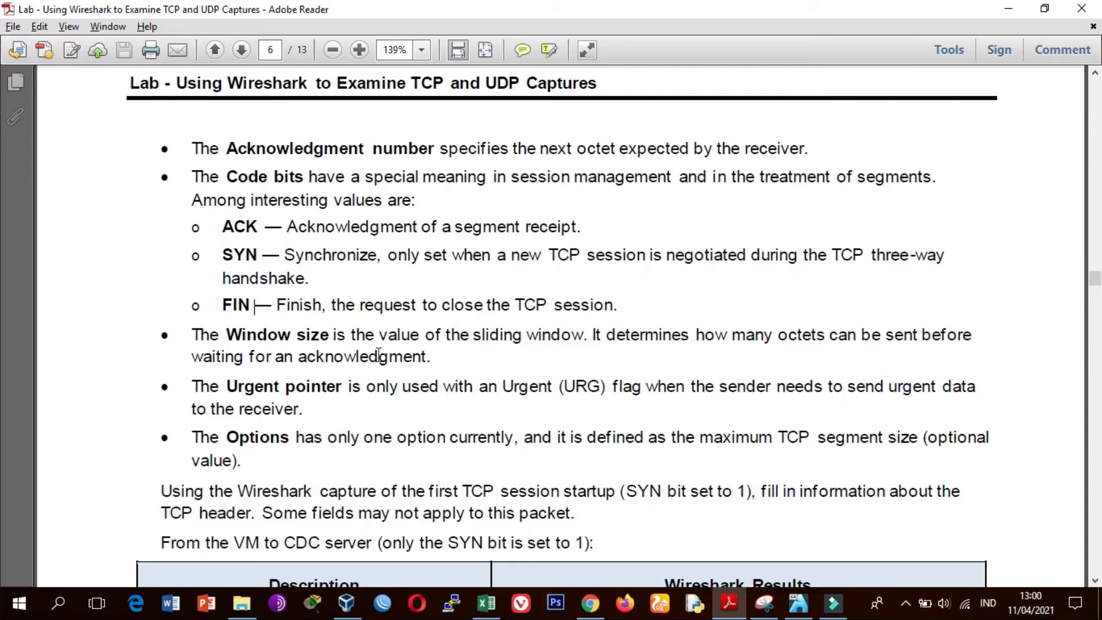
key(alt+Tab)
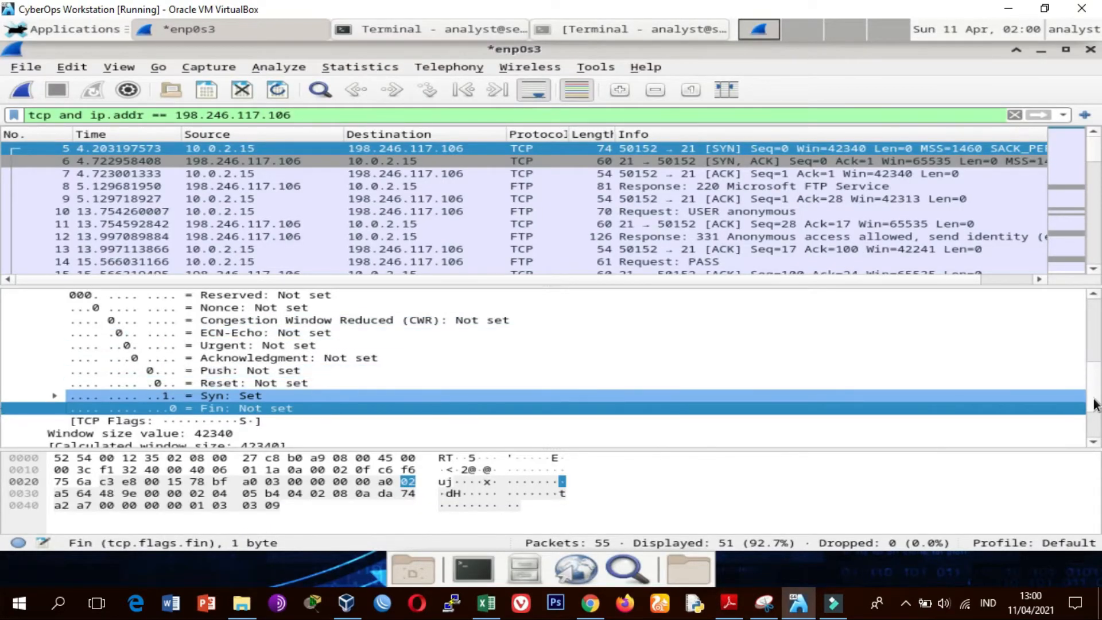
scroll(1094, 409, down, 2)
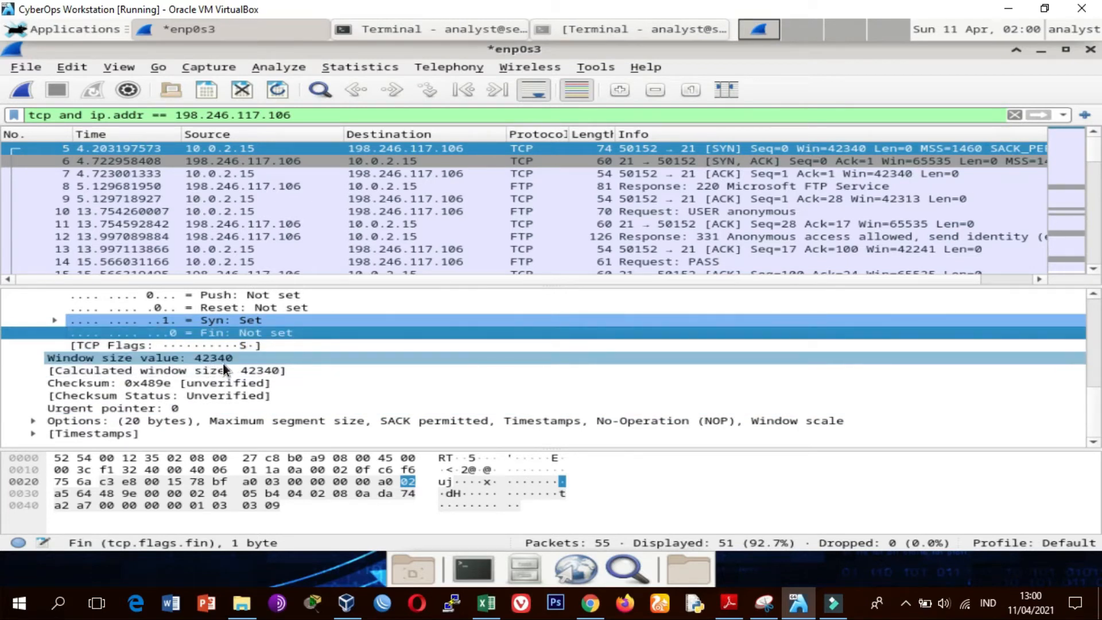
Highlight "Urgent" in the lab guide's Urgent pointer description and inspect the SYN packet's Urgent pointer field.
key(alt+Tab)
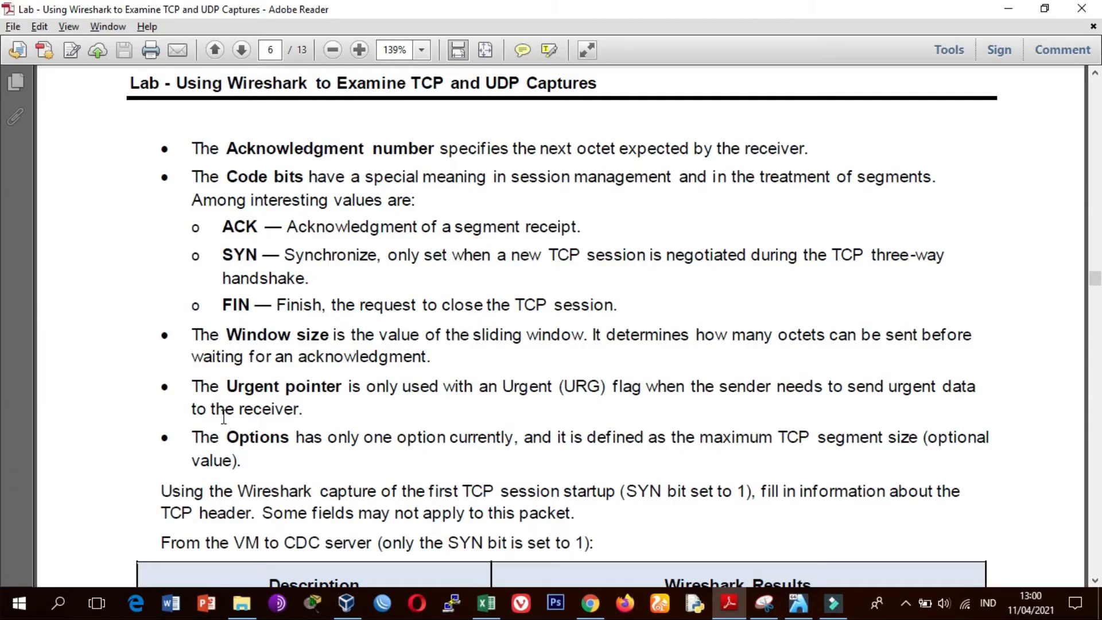
drag(220, 389, 271, 392)
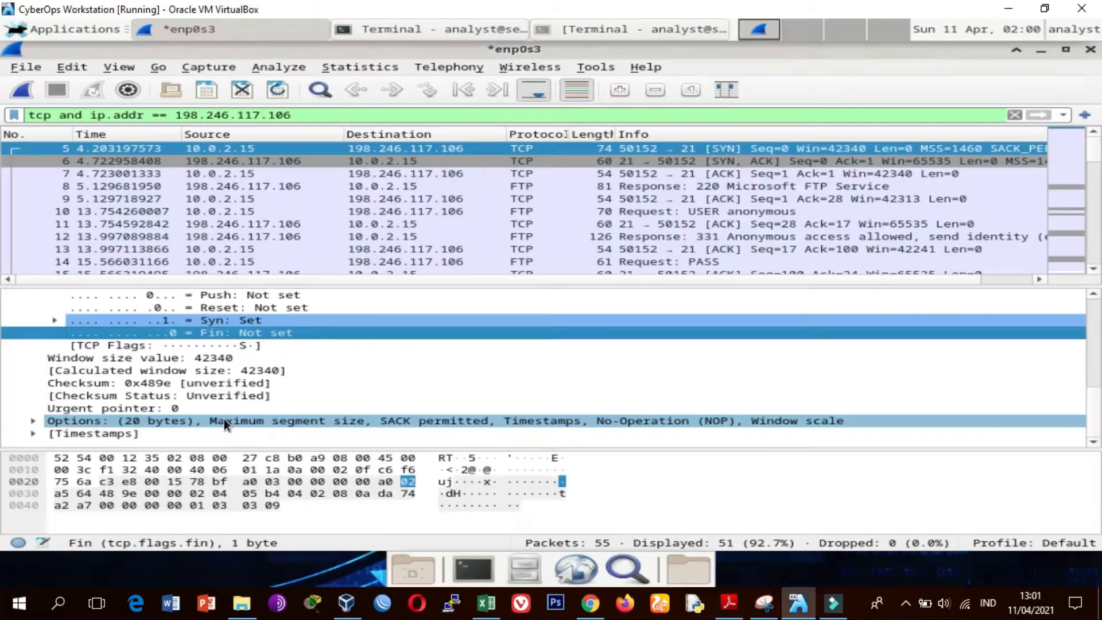
click(134, 407)
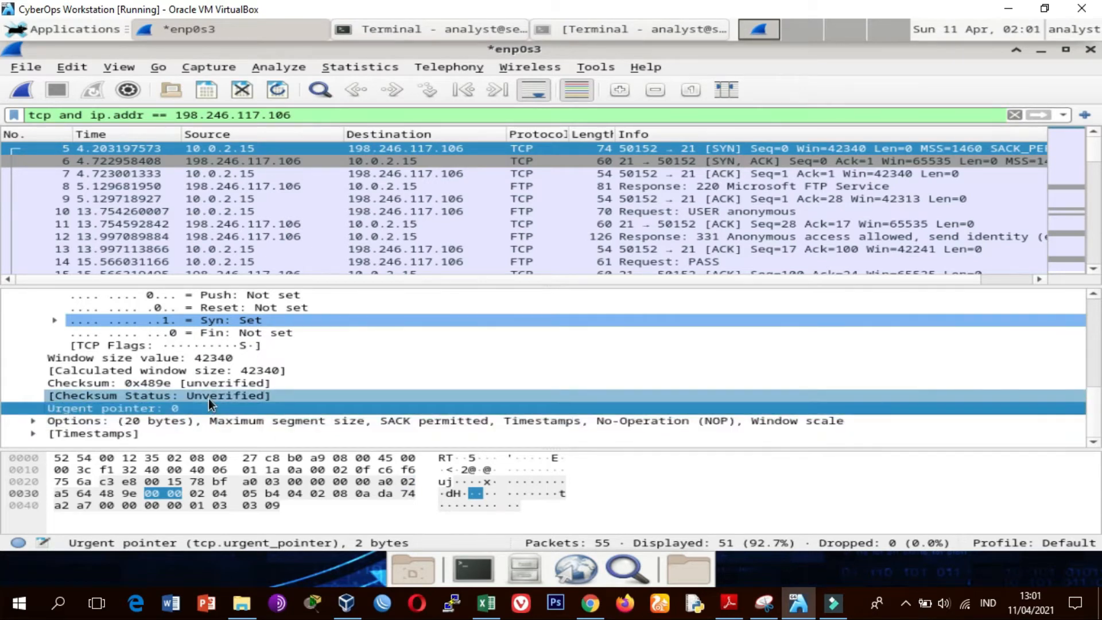
Read the guide's Options description, expand the SYN packet's TCP options, and inspect the maximum segment size and window scale entries.
key(alt+Tab)
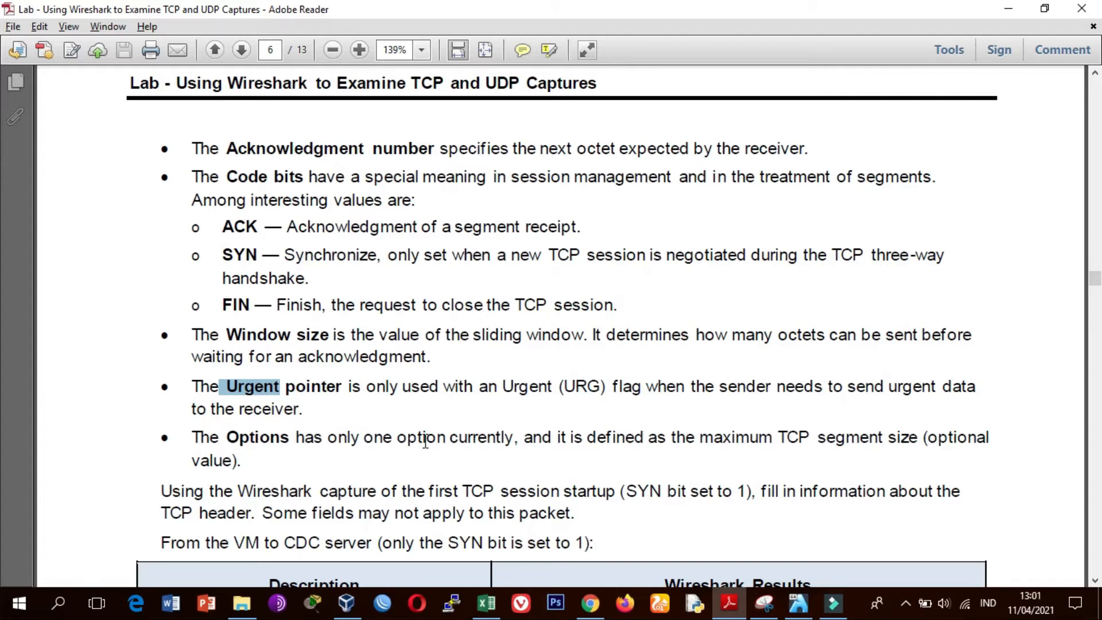
key(alt+Tab)
click(101, 425)
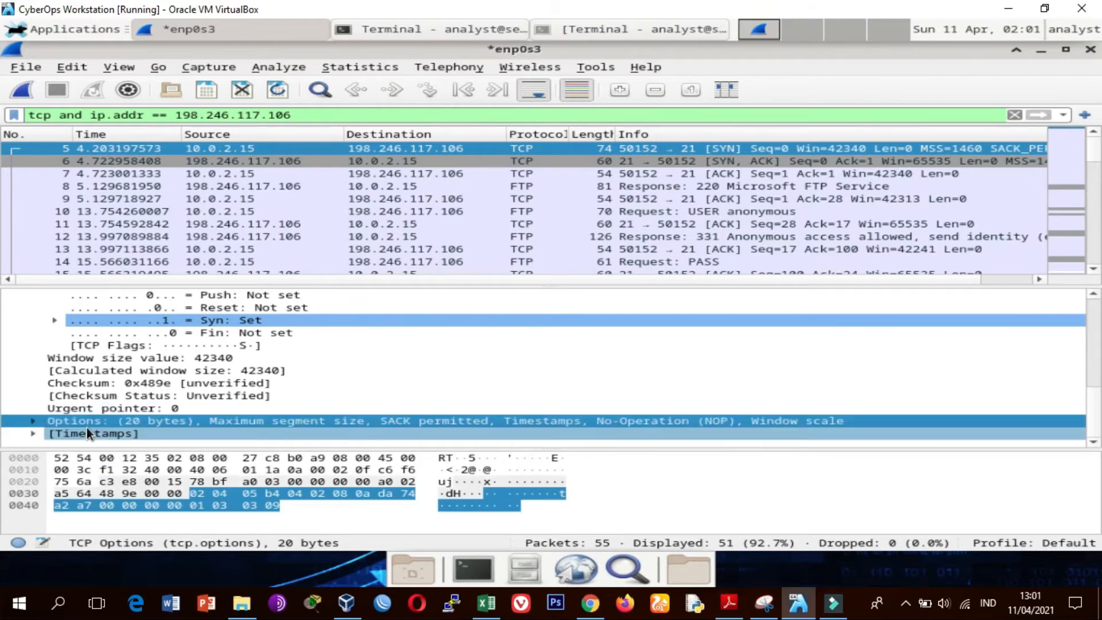
click(35, 417)
scroll(1097, 388, down, 2)
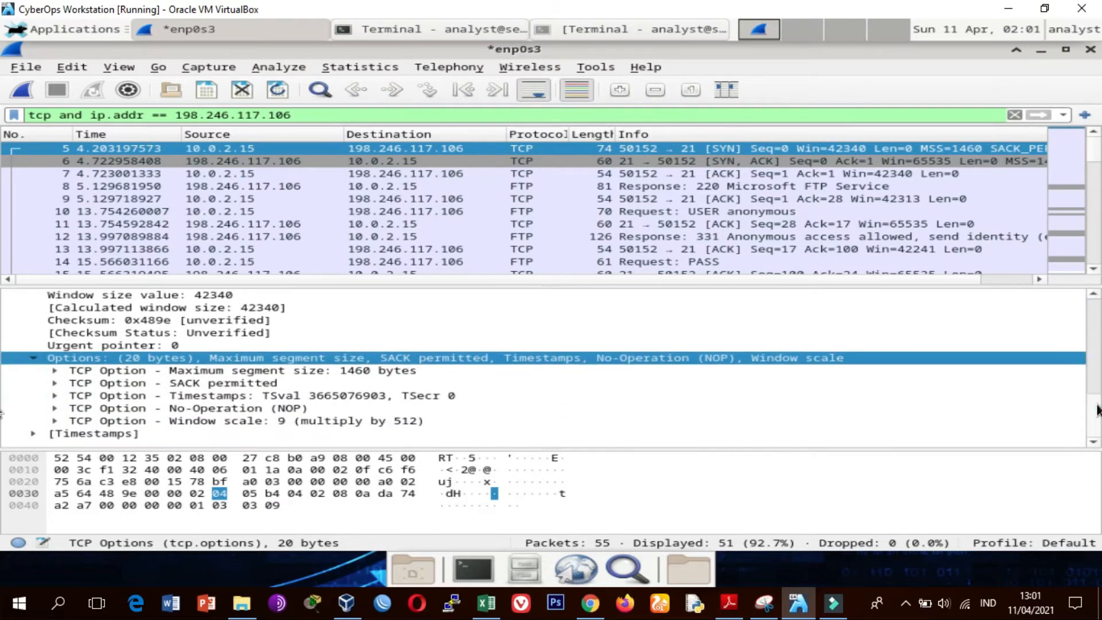
click(237, 370)
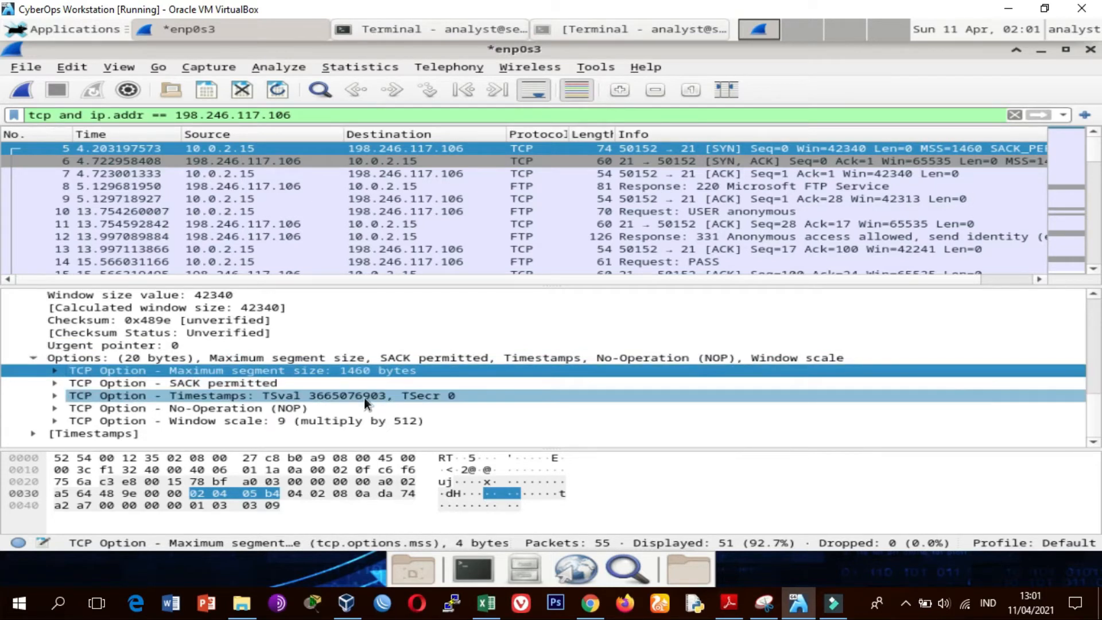
click(157, 421)
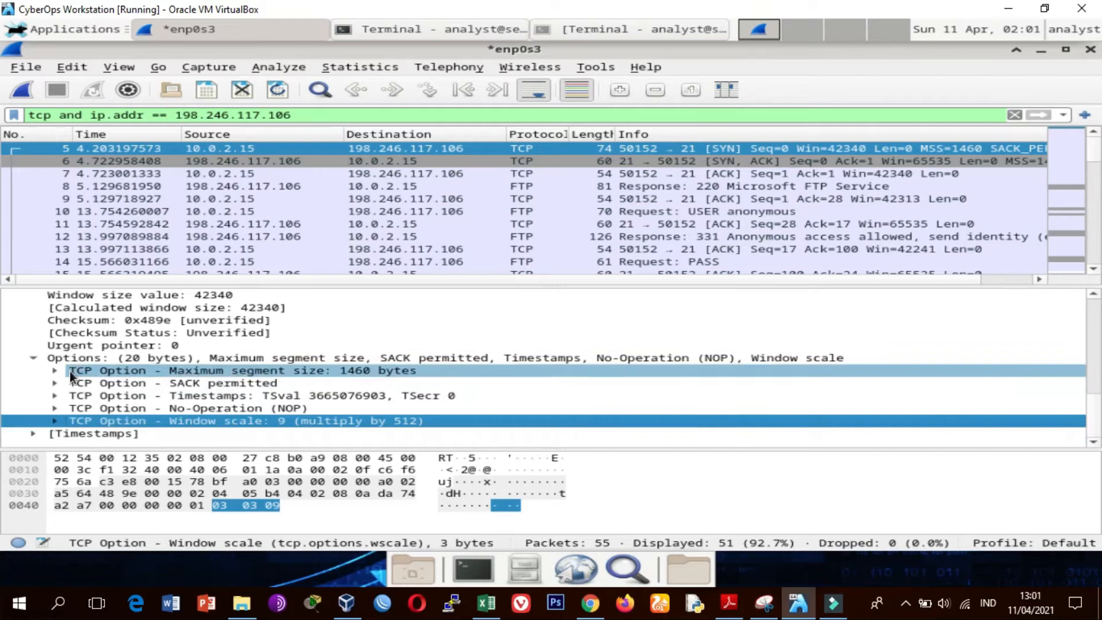
Bring up the guide's blank TCP header table for the SYN packet and open the SYN sheet in Excel.
drag(1097, 282, 1098, 286)
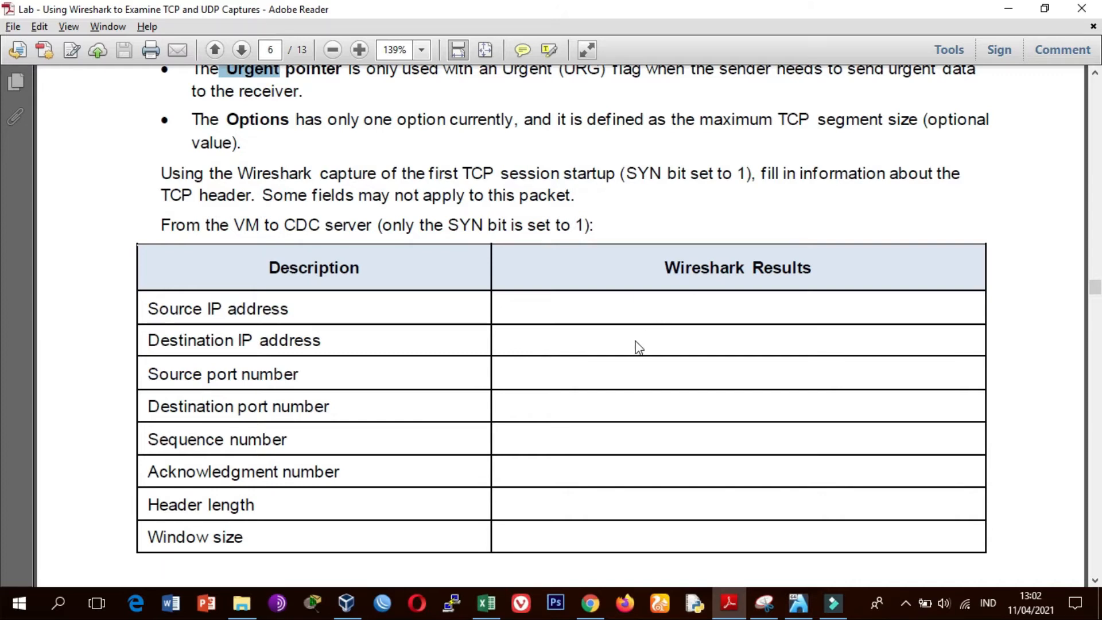
click(487, 605)
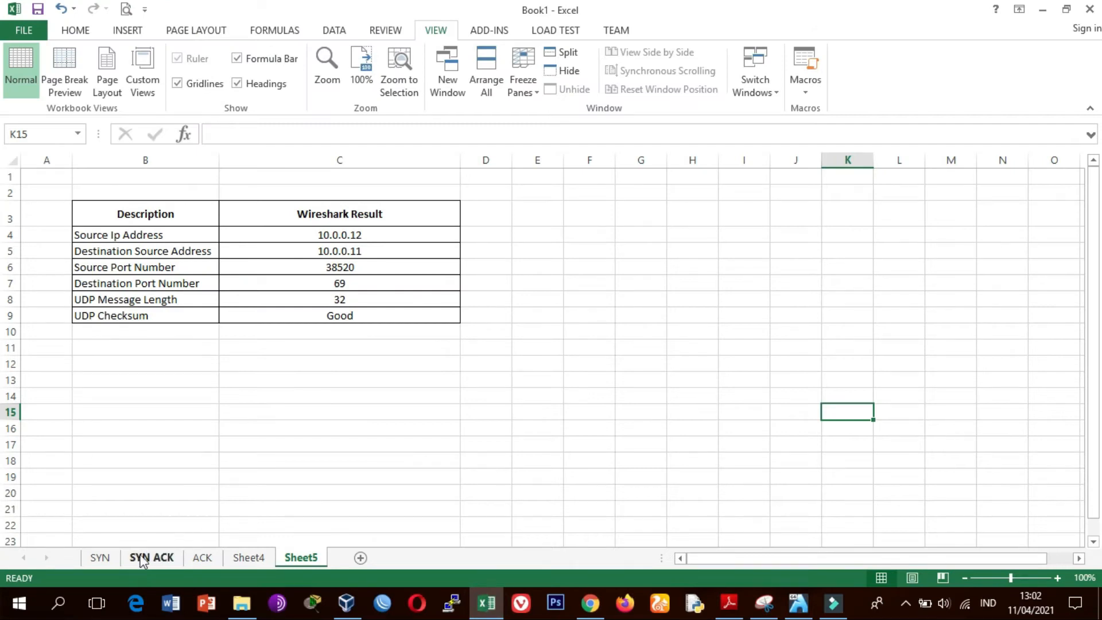
click(106, 563)
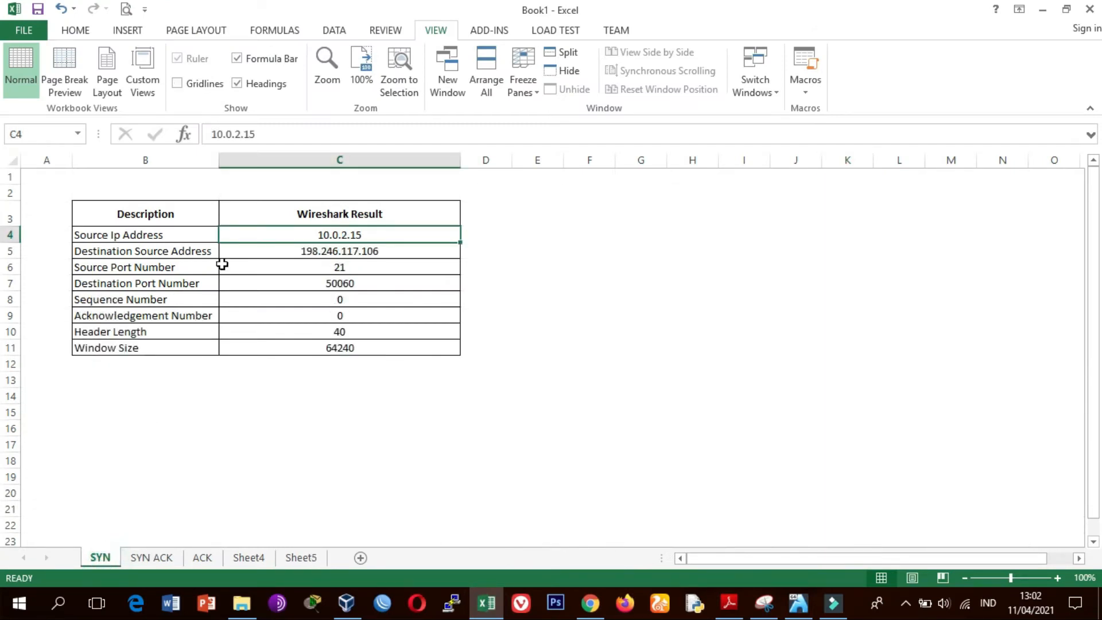
click(201, 192)
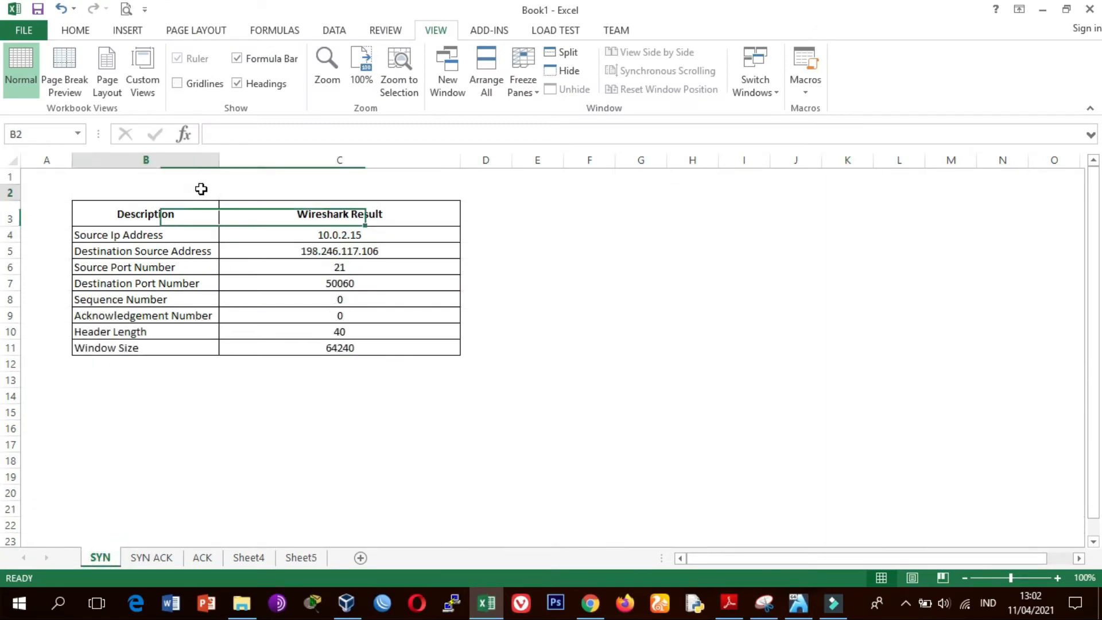
Review the source and destination IP address rows in the SYN sheet's results table.
click(165, 235)
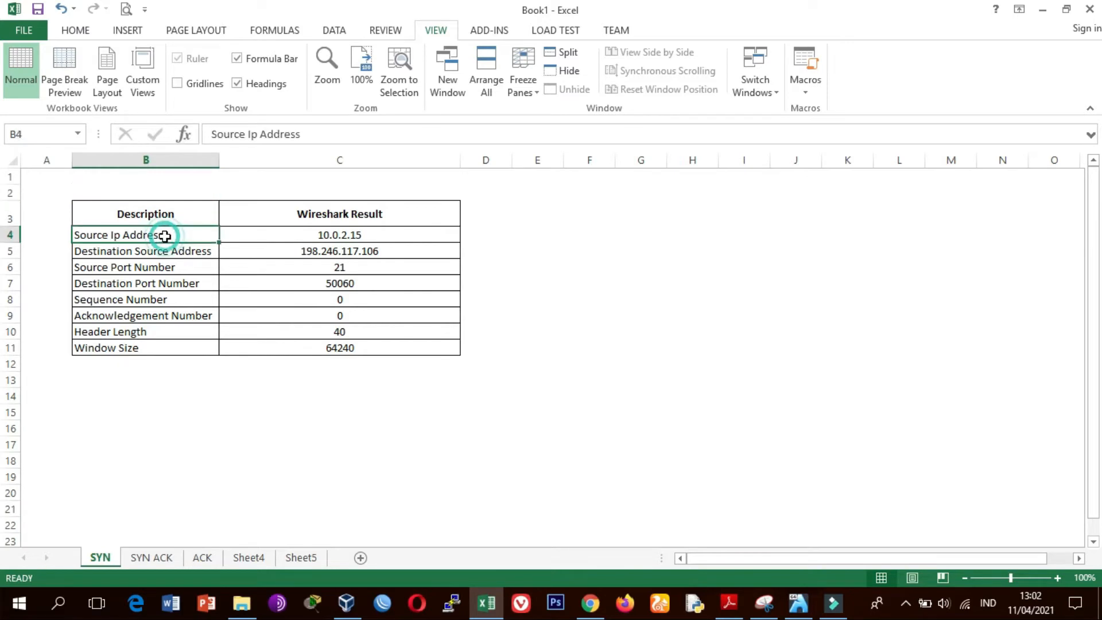
click(258, 232)
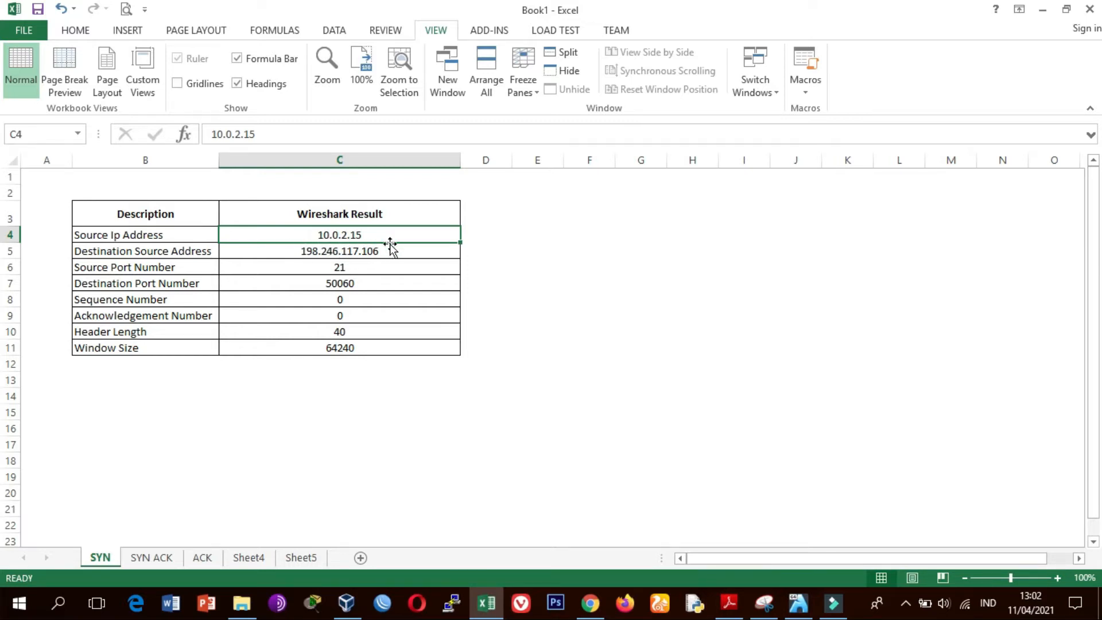
click(159, 257)
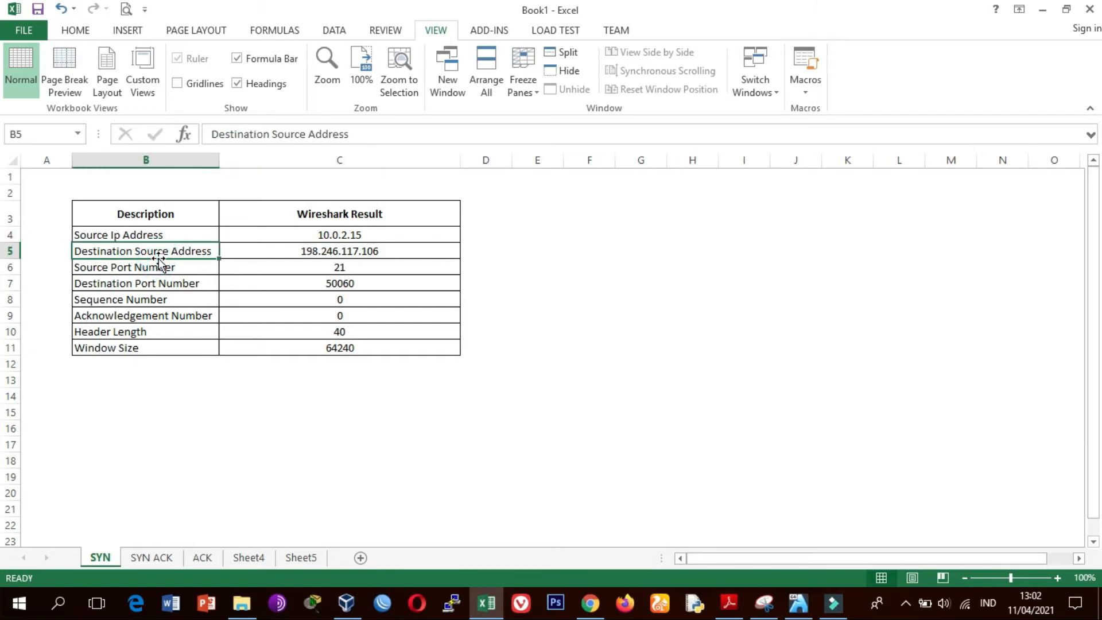
click(293, 247)
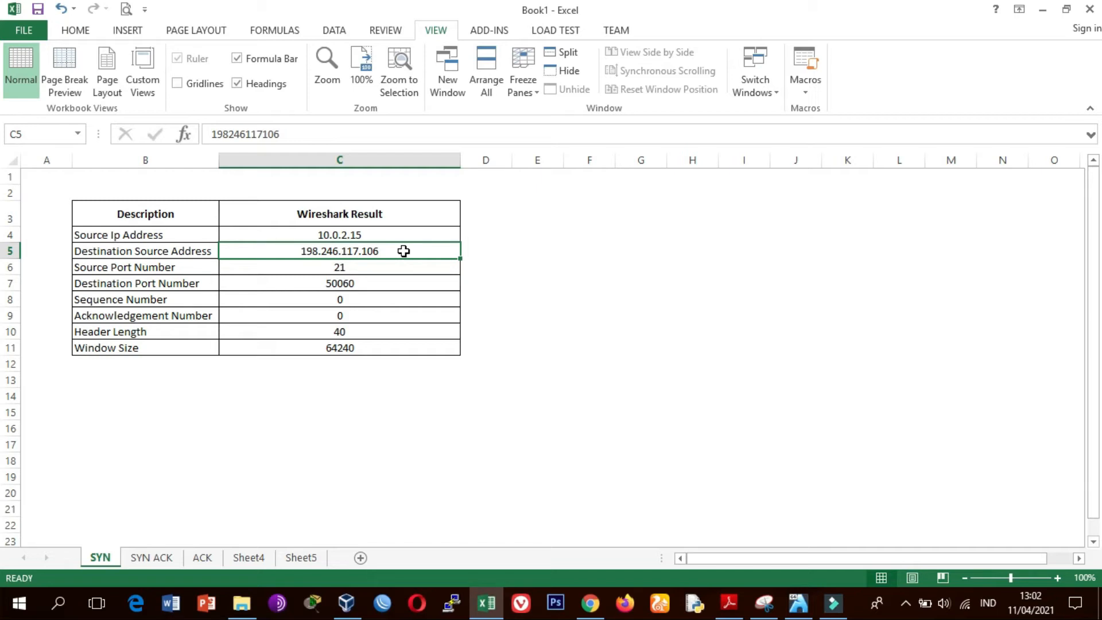
Check the port numbers in Wireshark and set the SYN sheet's Destination Port Number to 50152.
click(353, 268)
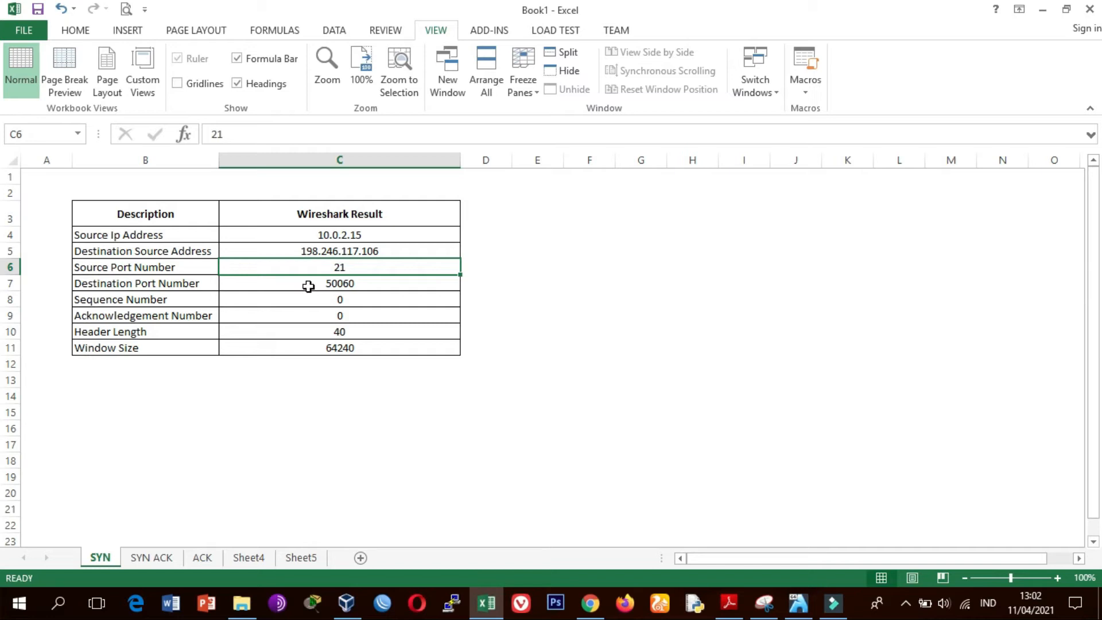
key(alt+Tab)
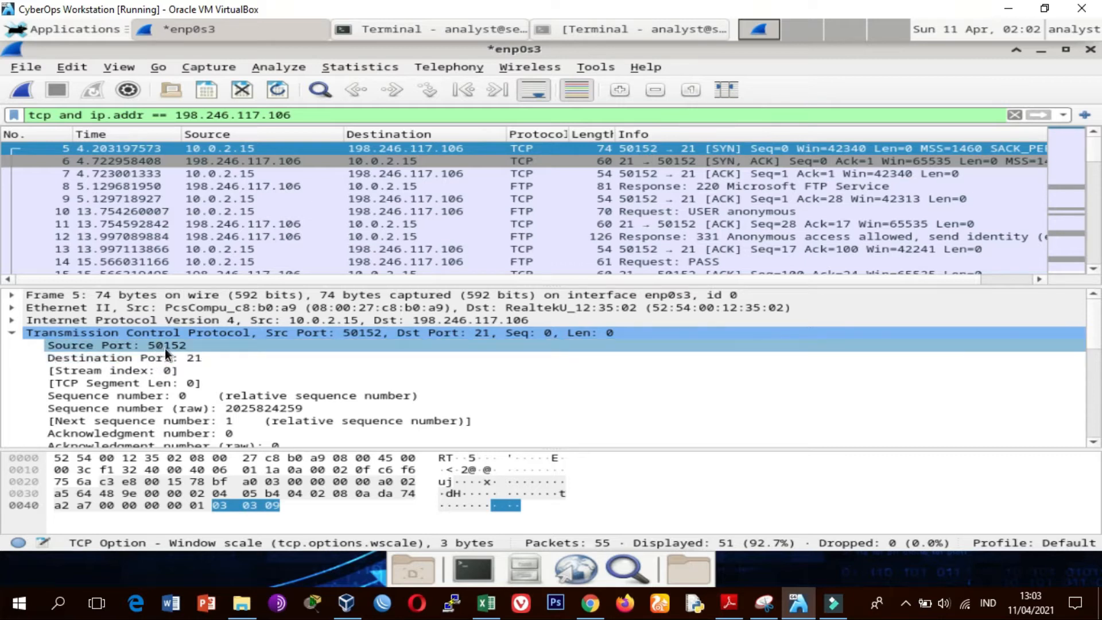
key(alt+Tab)
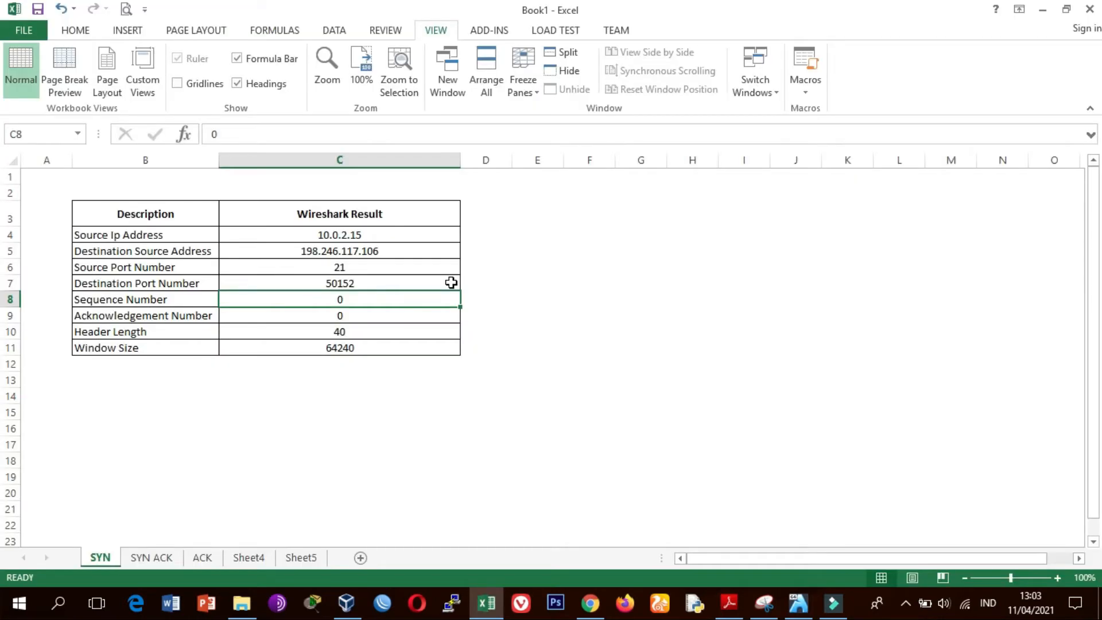
Review the SYN sheet's Acknowledgement Number and compare its Header Length entry with the SYN packet's header length in Wireshark.
click(291, 317)
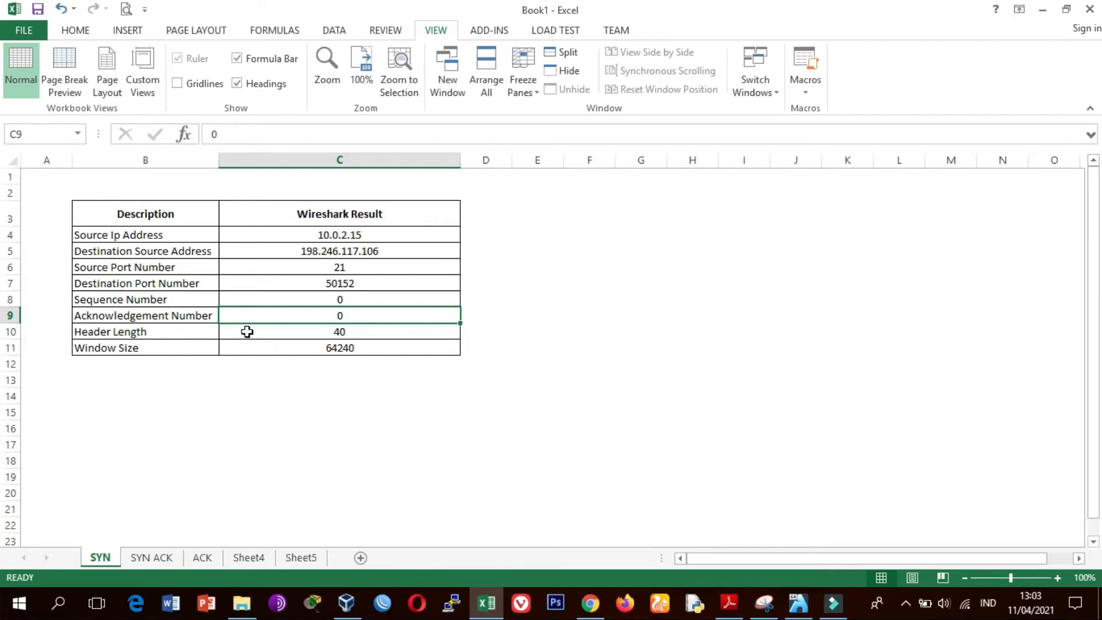
key(alt+Tab)
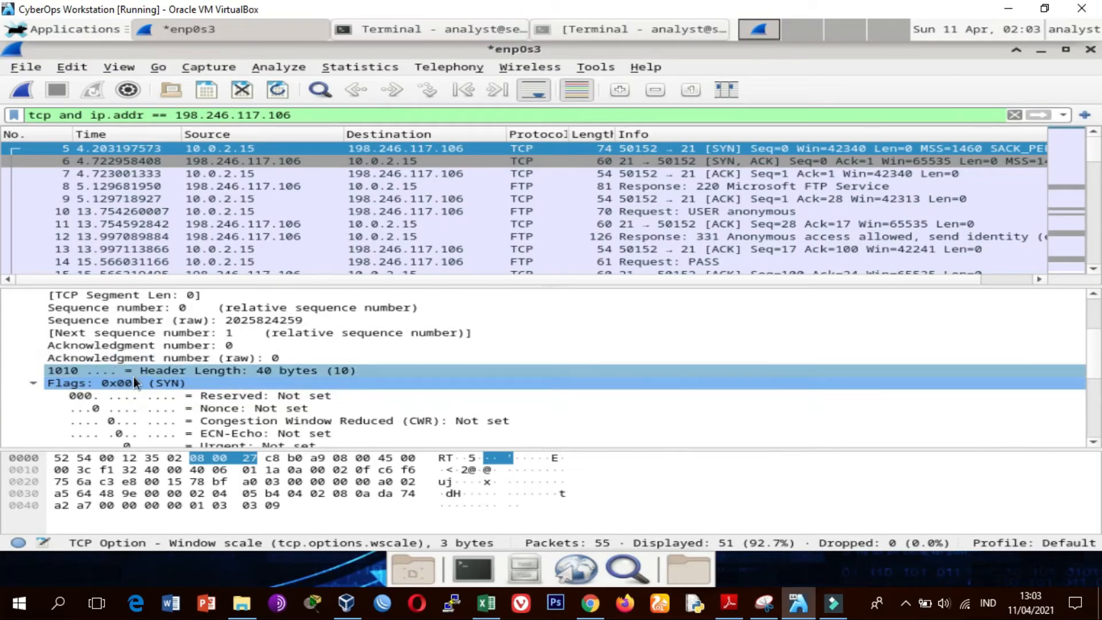
click(205, 370)
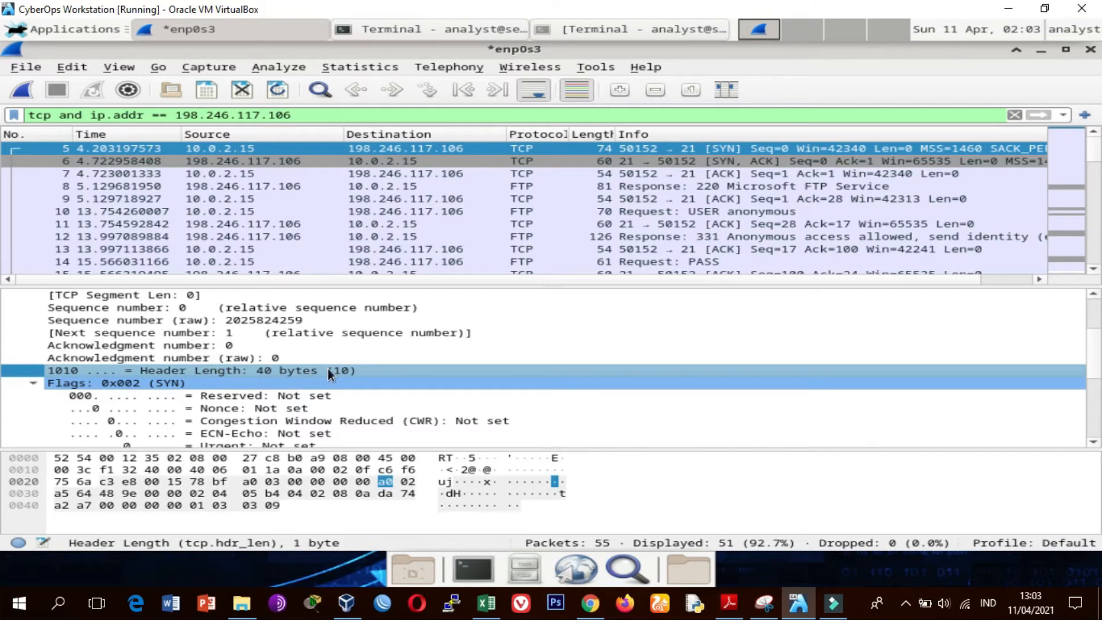
key(alt+Tab)
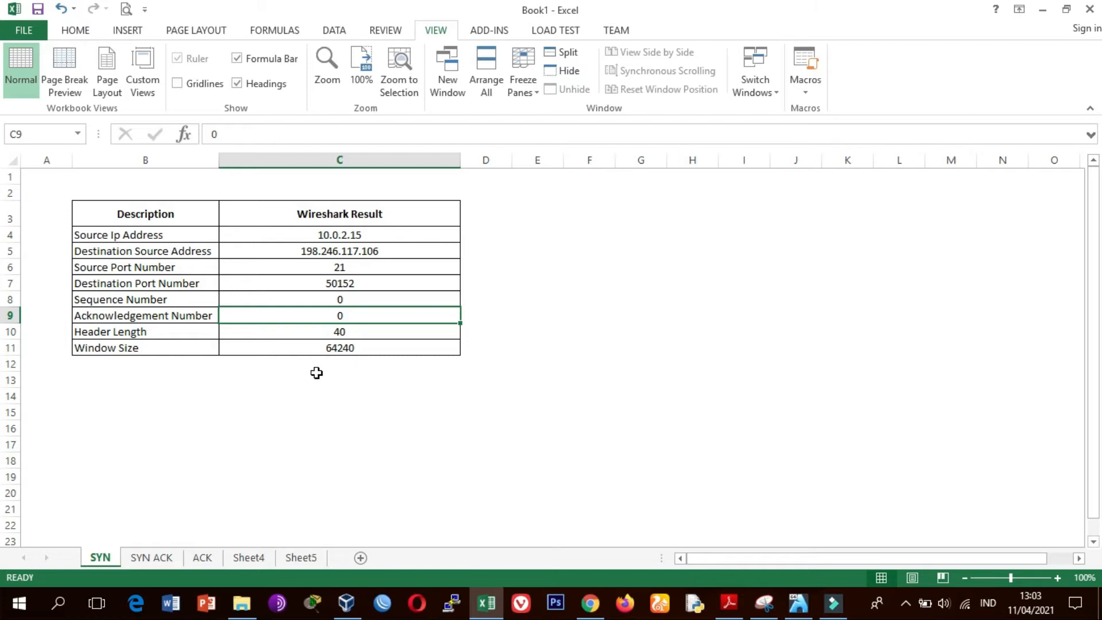
Look up the SYN packet's window size in Wireshark and set the SYN sheet's Window Size to 42340.
key(alt+Tab)
click(214, 359)
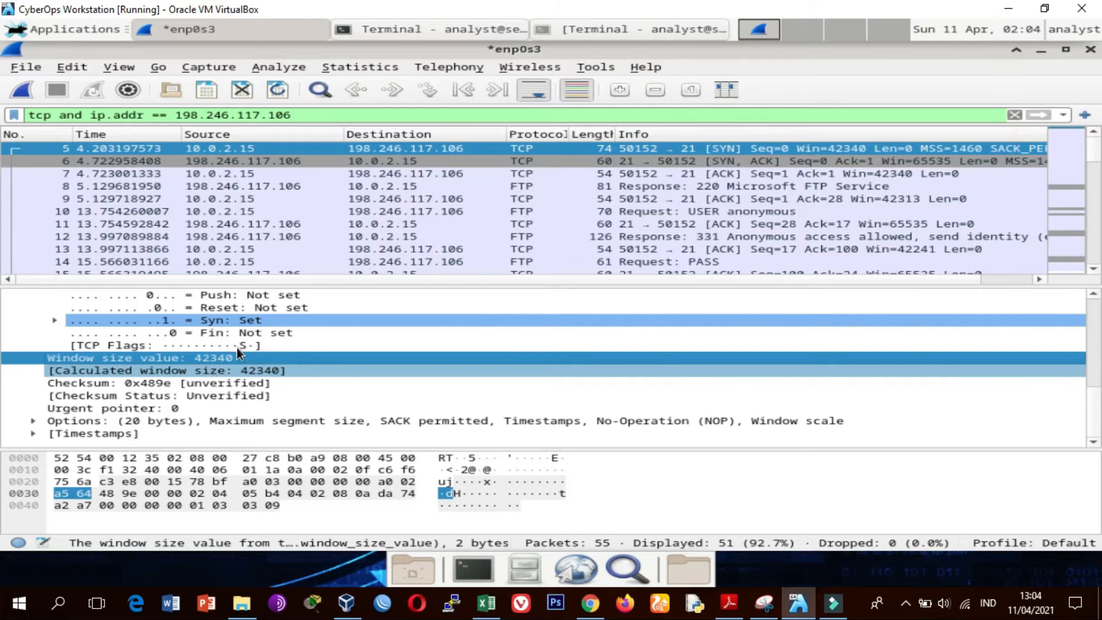
click(1009, 8)
click(515, 363)
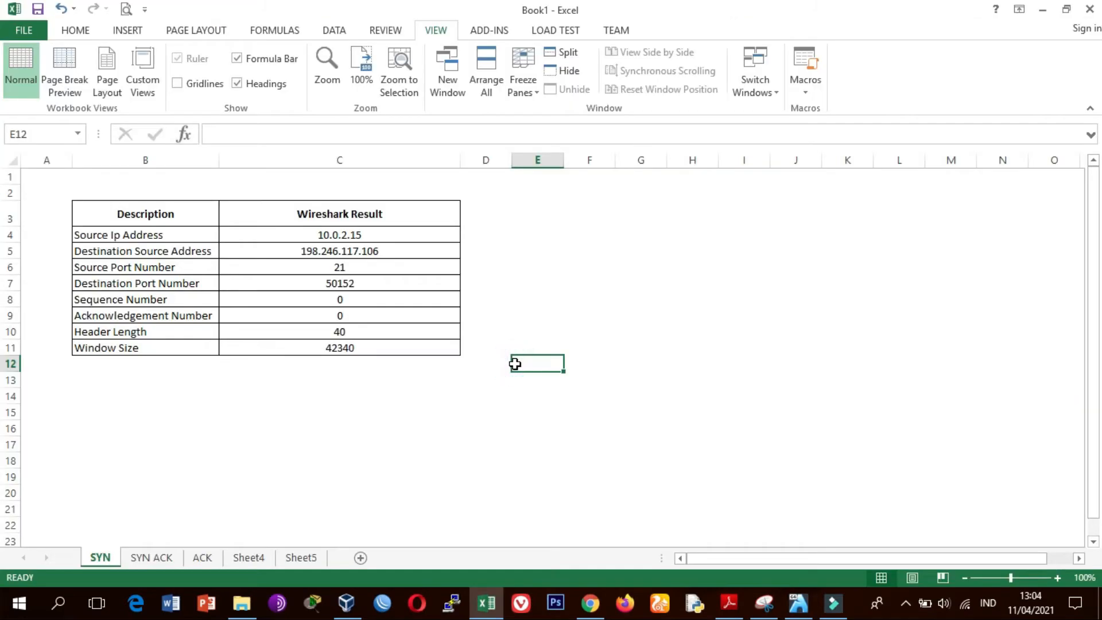
Go to the lab guide's section on the server's SYN-ACK reply and highlight "SYN and ACK bits".
key(alt+Tab)
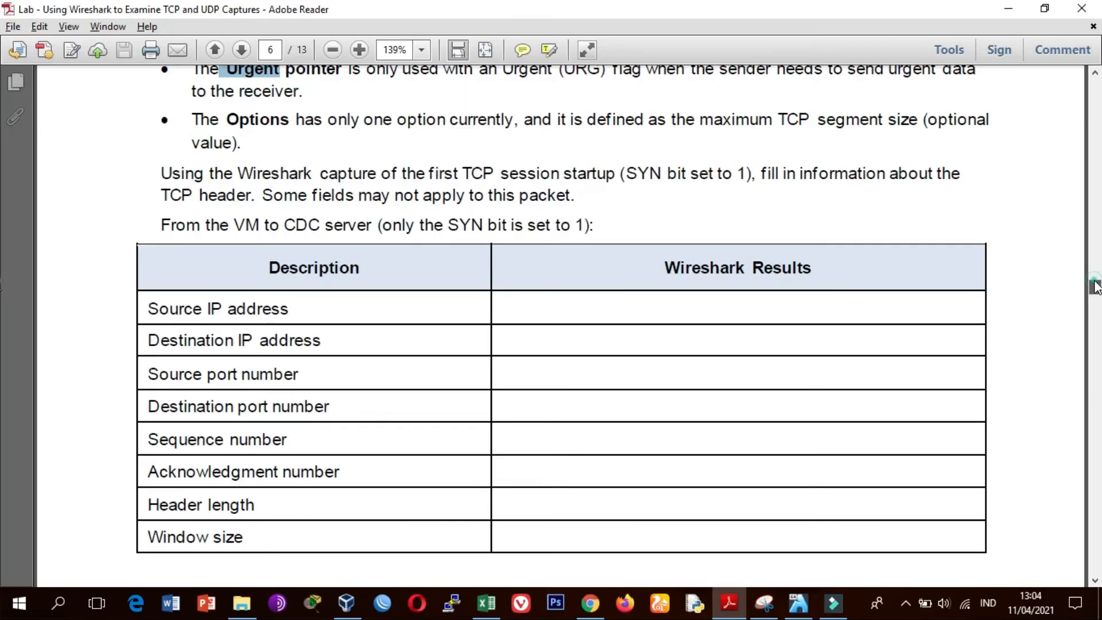
scroll(1095, 289, down, 5)
scroll(1095, 294, down, 10)
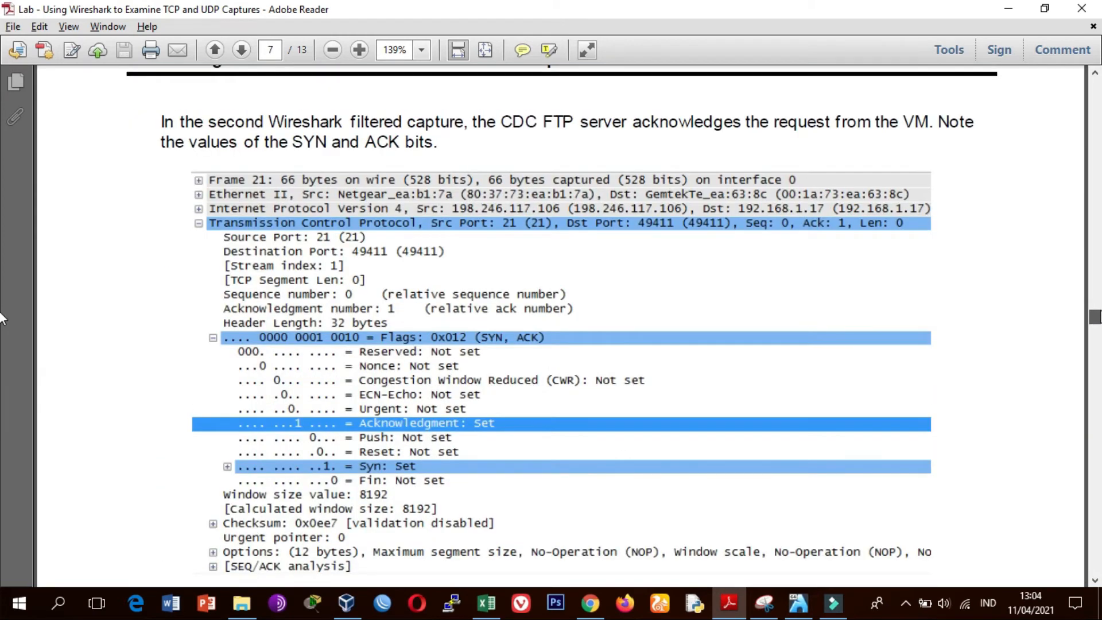
scroll(2, 319, down, 1)
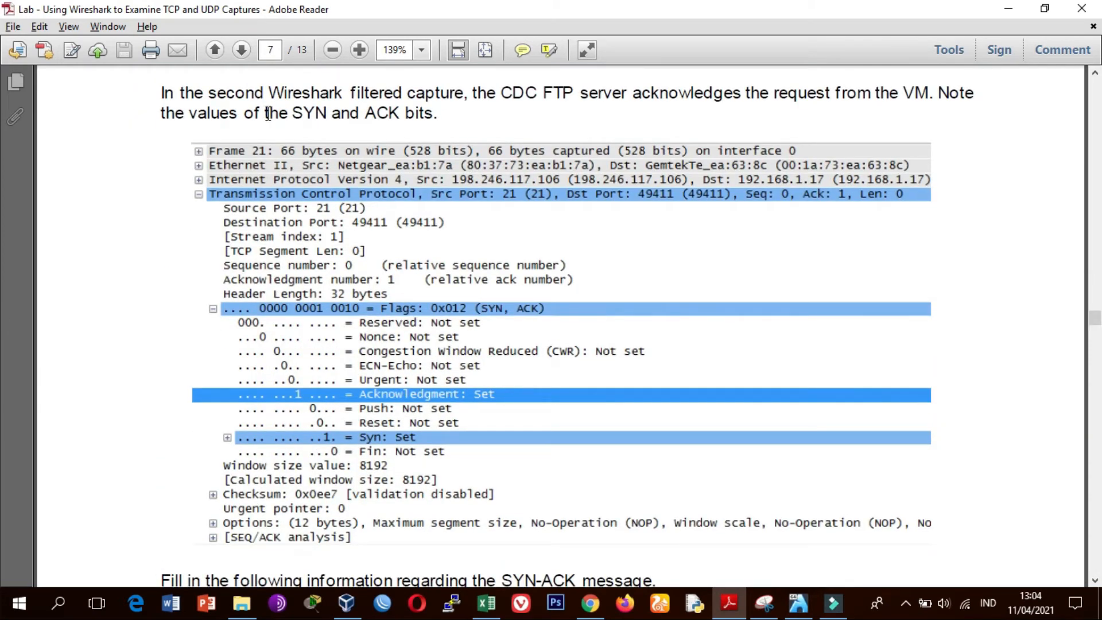
drag(293, 111, 434, 113)
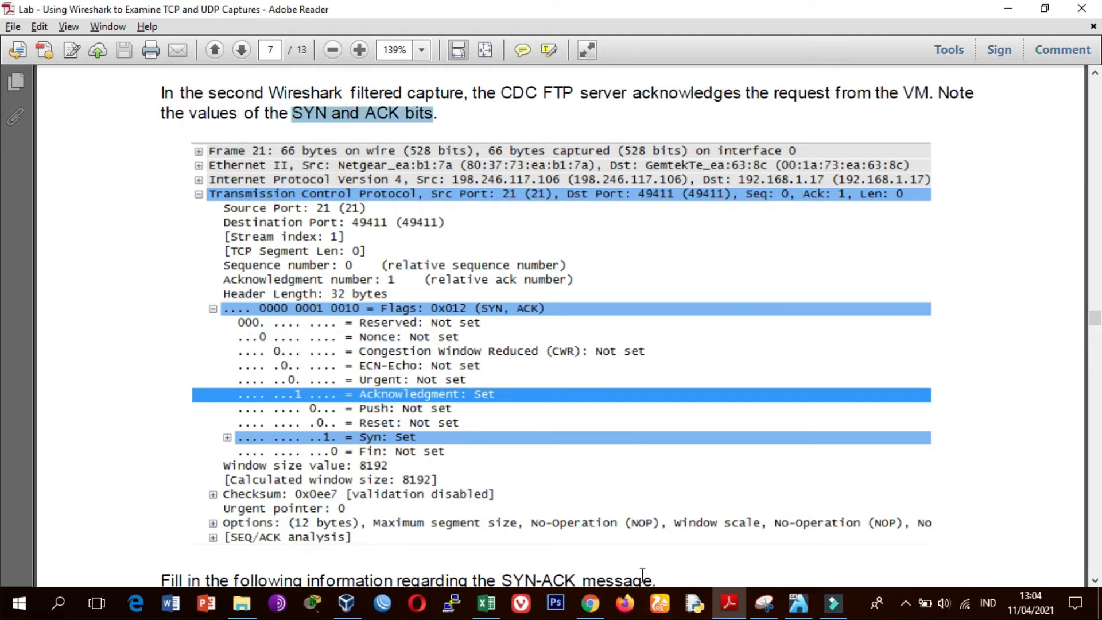
Select the SYN, ACK packet (No. 6) in Wireshark and inspect its addresses and TCP header fields.
click(797, 602)
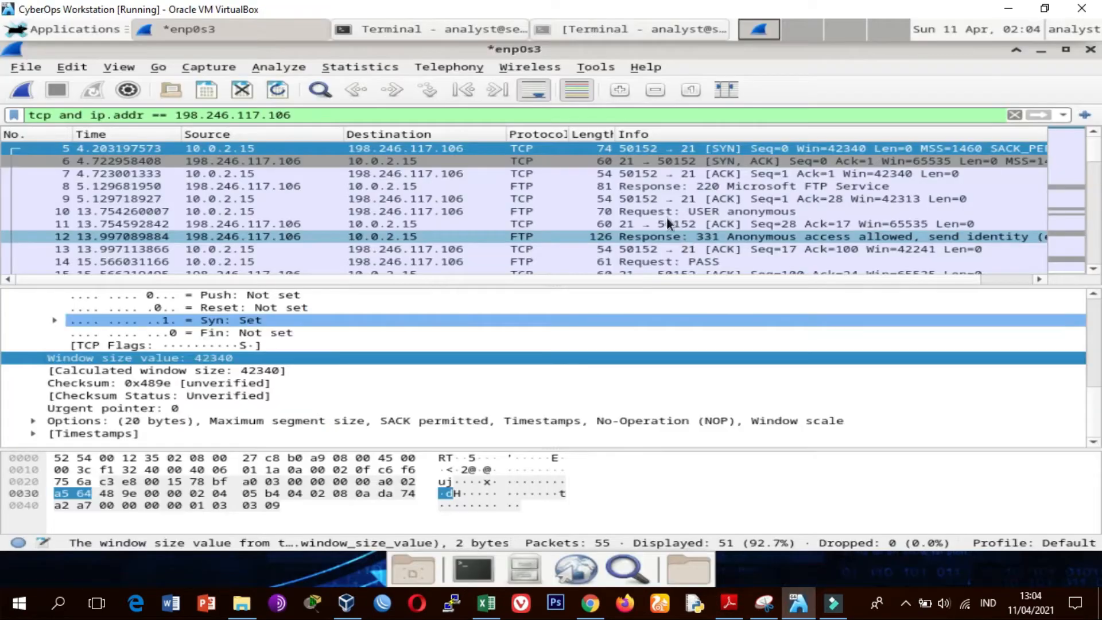
click(670, 158)
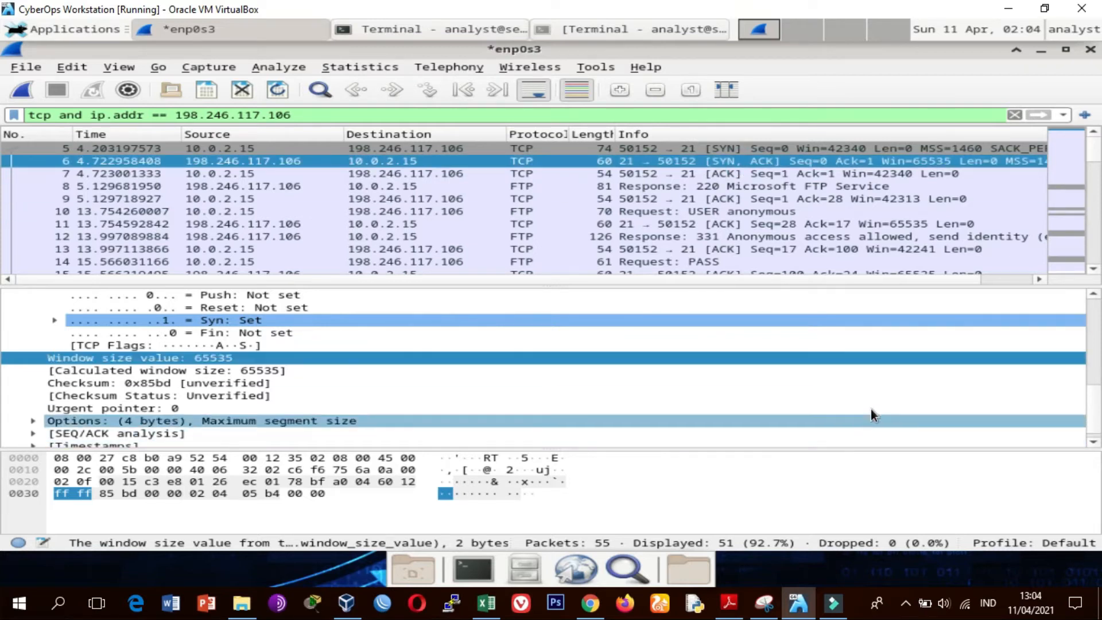
scroll(574, 356, up, 7)
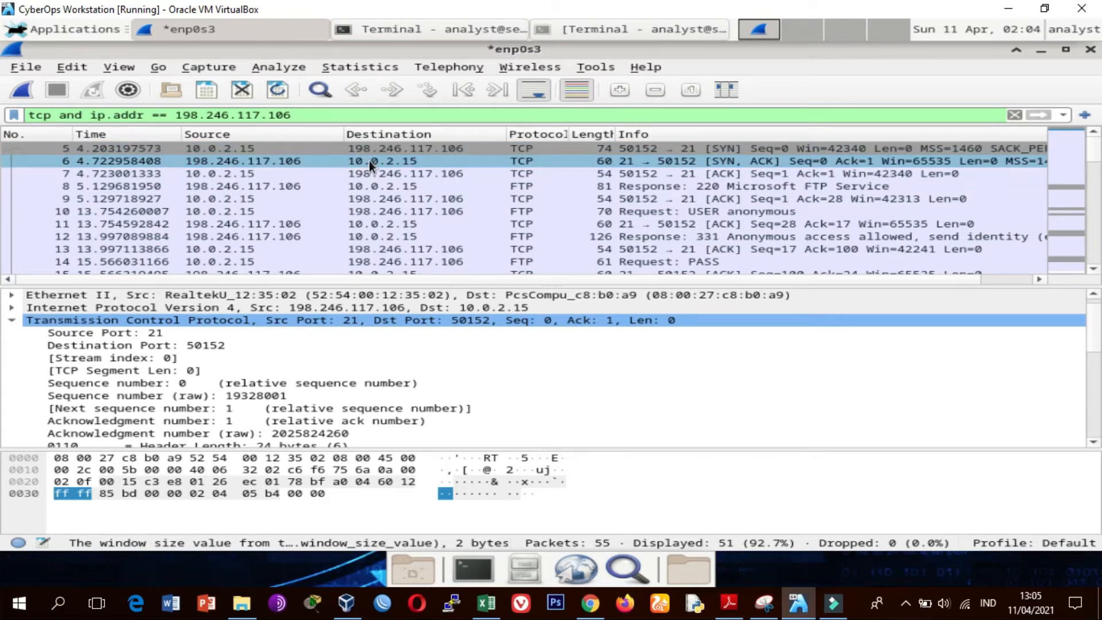
Inspect the SYN, ACK packet's source IP address, source and destination ports, sequence number and acknowledgment number in Wireshark.
click(289, 160)
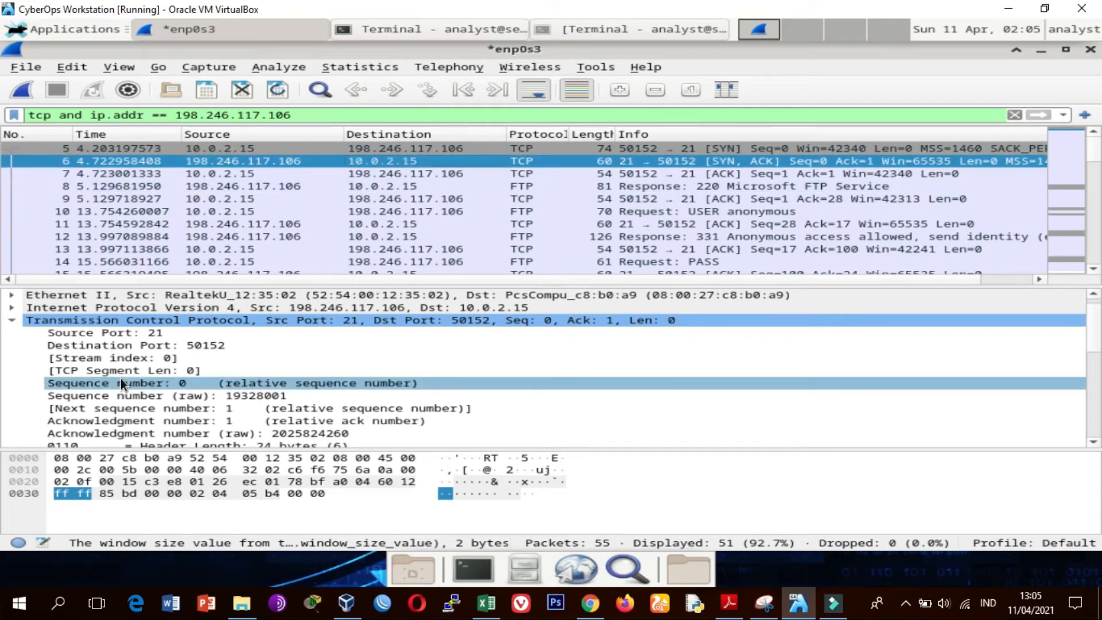
click(128, 334)
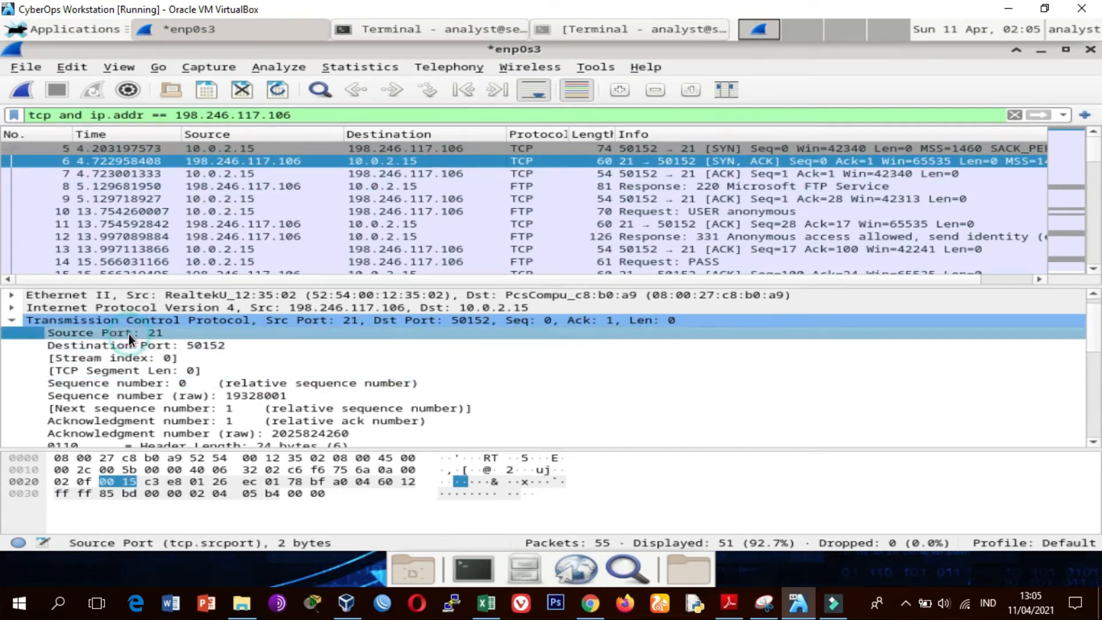
click(162, 347)
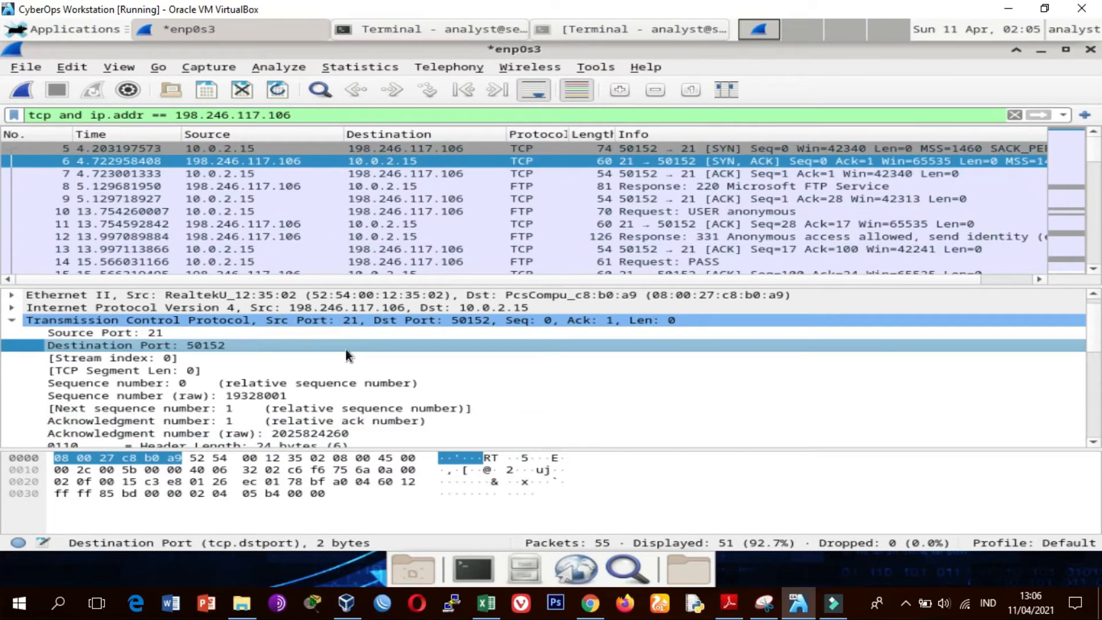
click(212, 383)
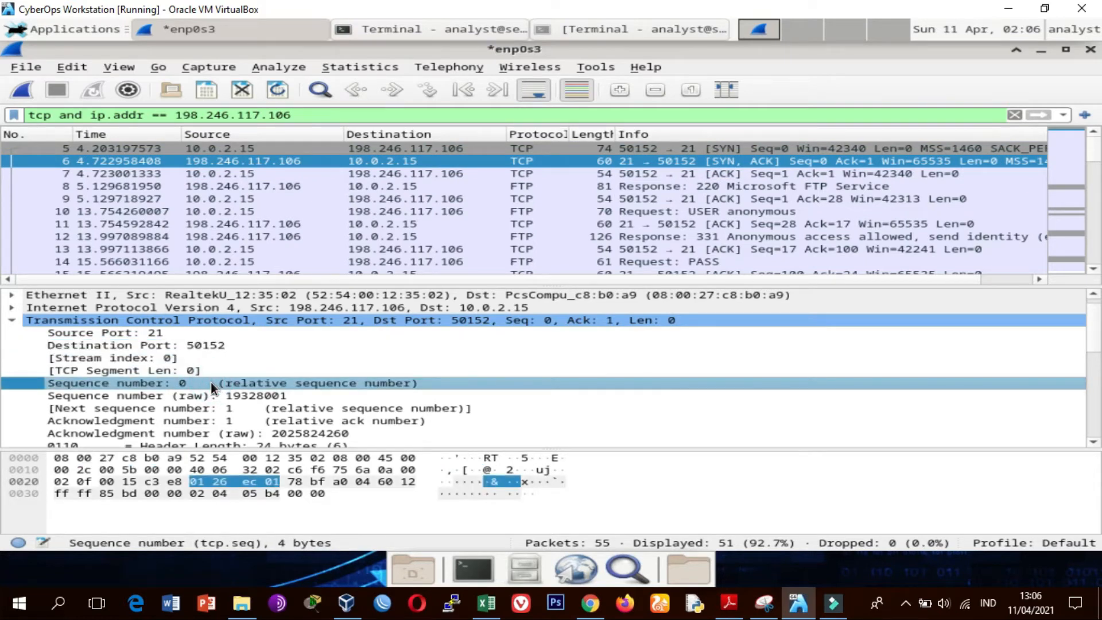
scroll(70, 388, down, 1)
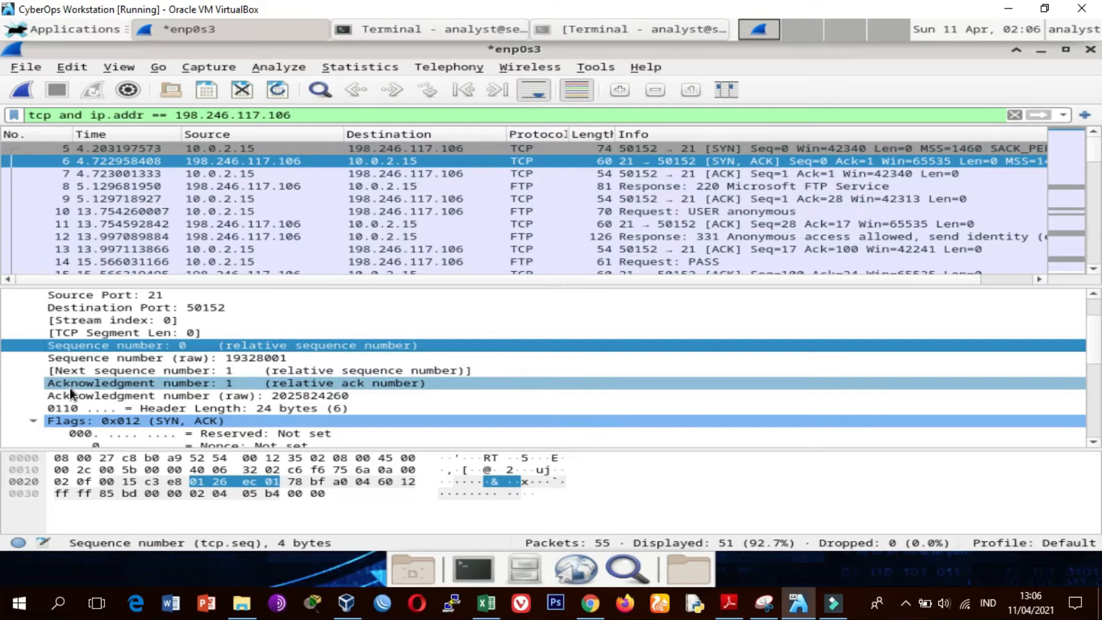
click(220, 384)
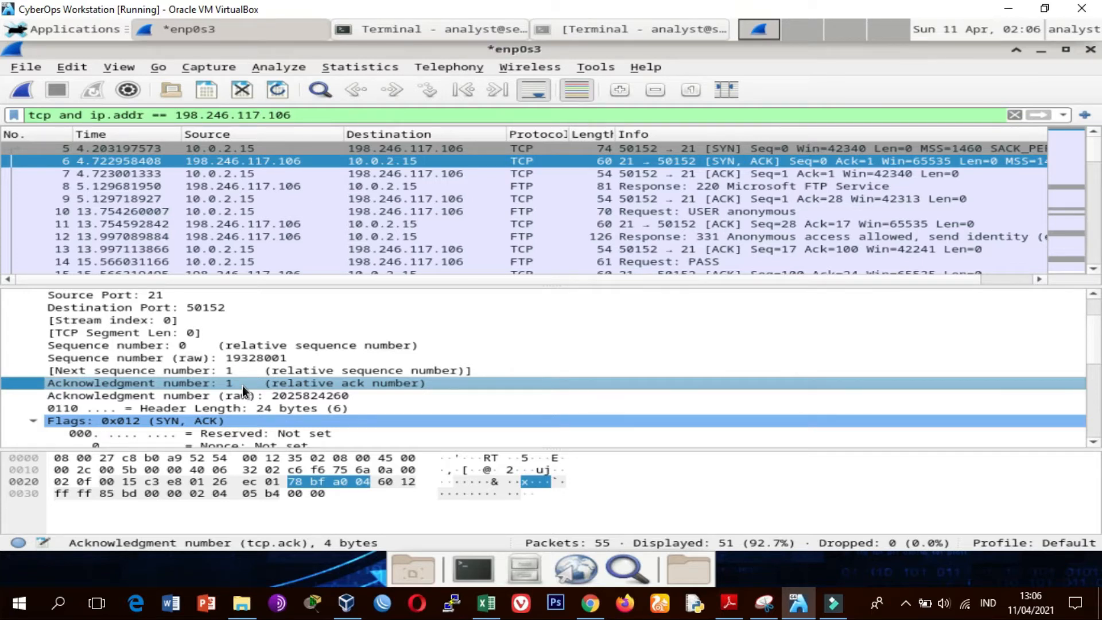
click(243, 384)
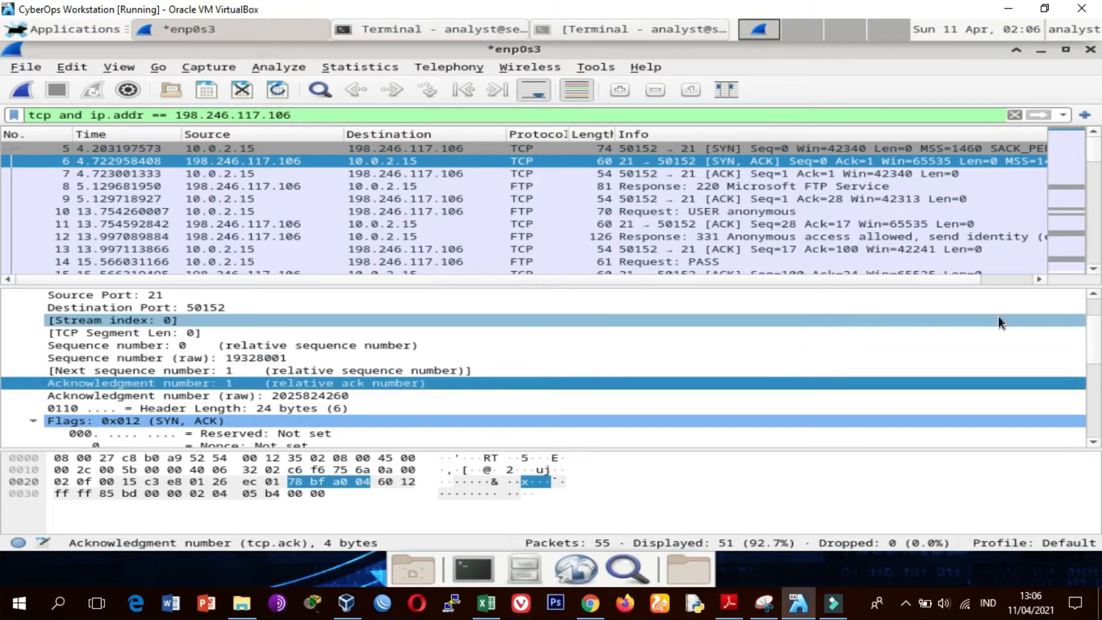
Examine the SYN, ACK packet's header length and its Syn, Acknowledgment and Fin flags.
scroll(1090, 342, down, 2)
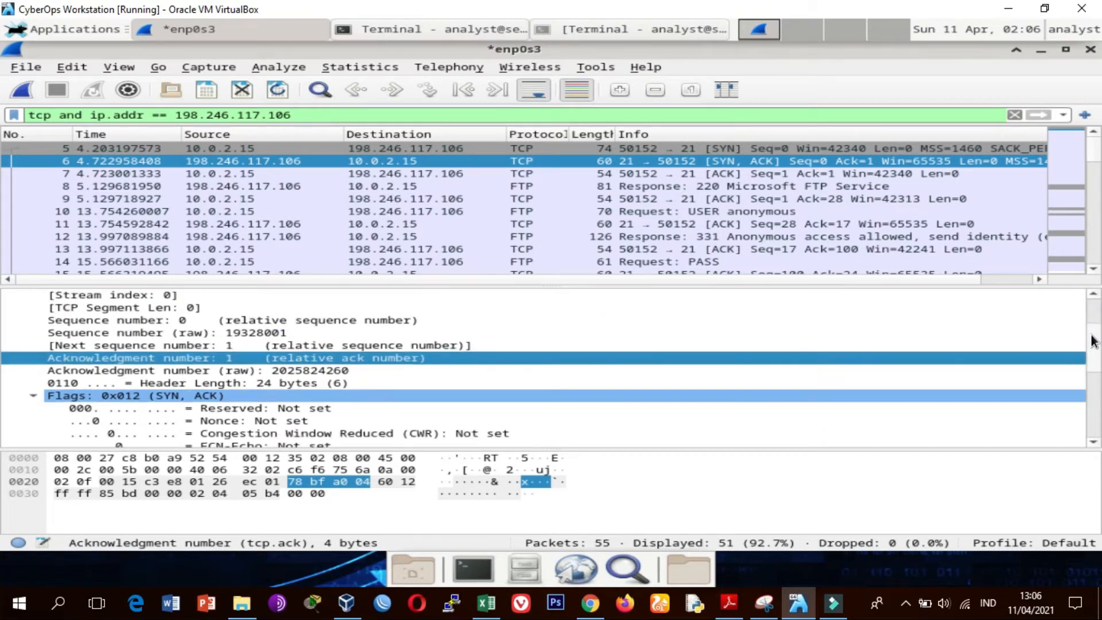
click(230, 383)
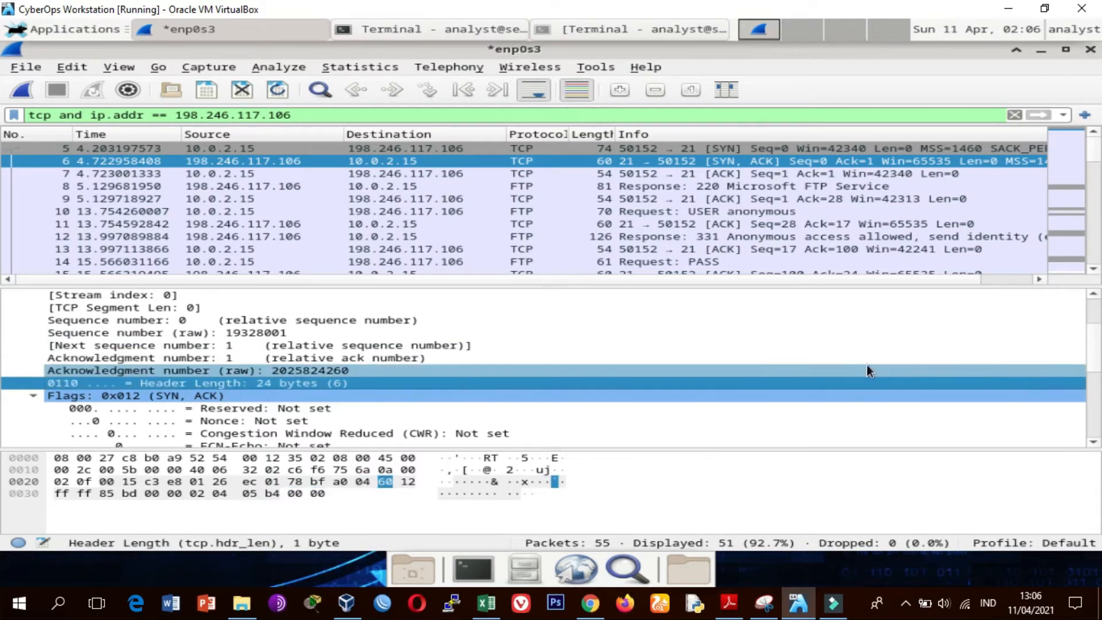
scroll(1094, 373, down, 3)
scroll(1100, 374, down, 1)
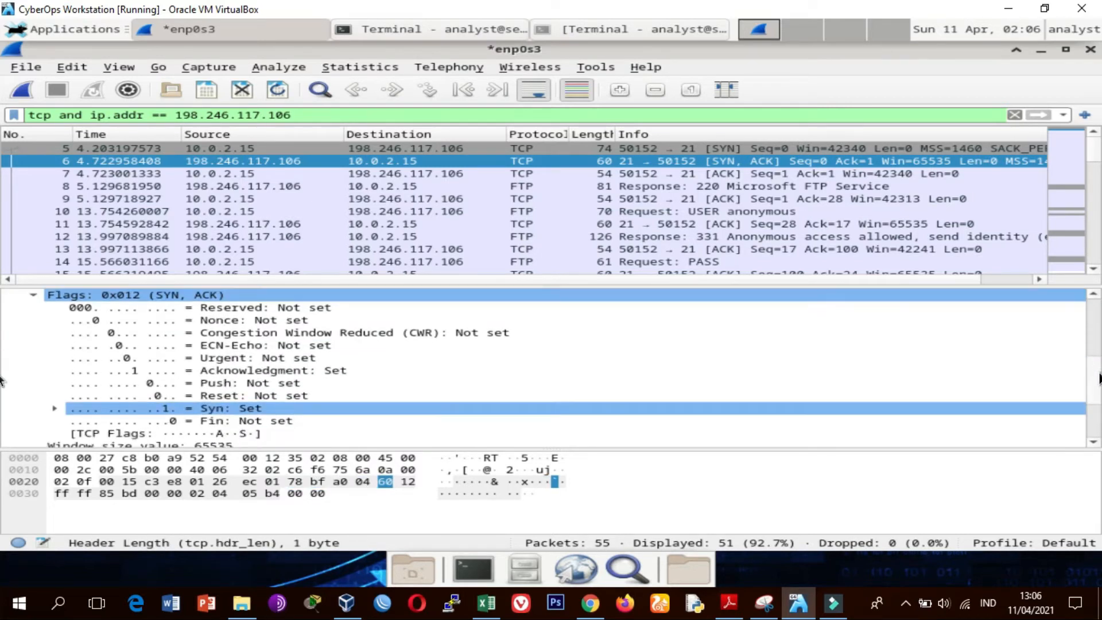
click(232, 407)
click(240, 370)
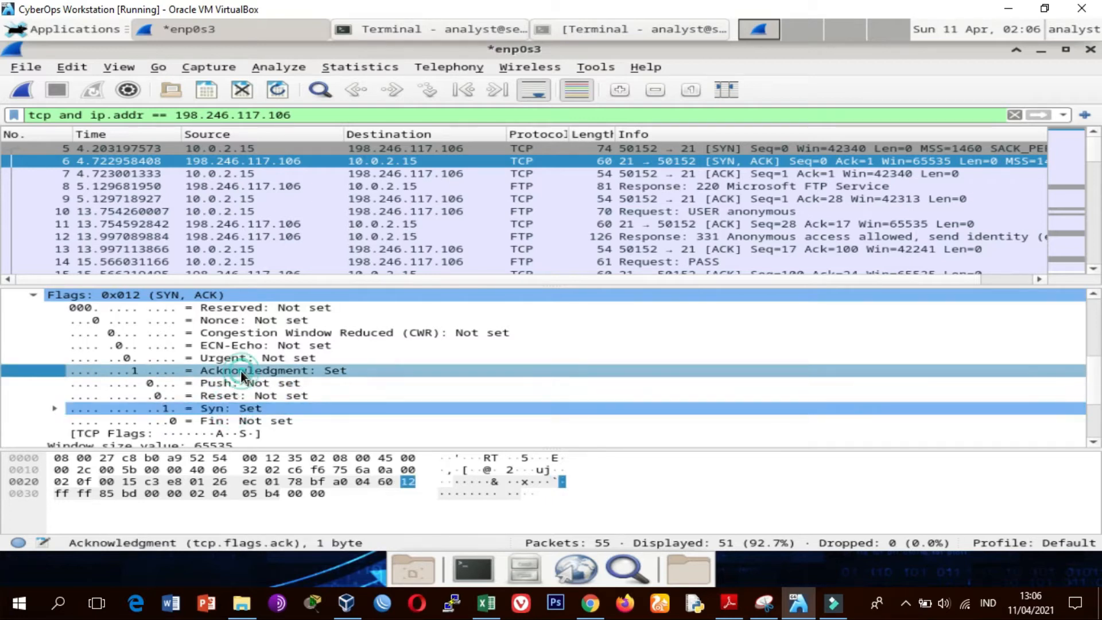
click(226, 421)
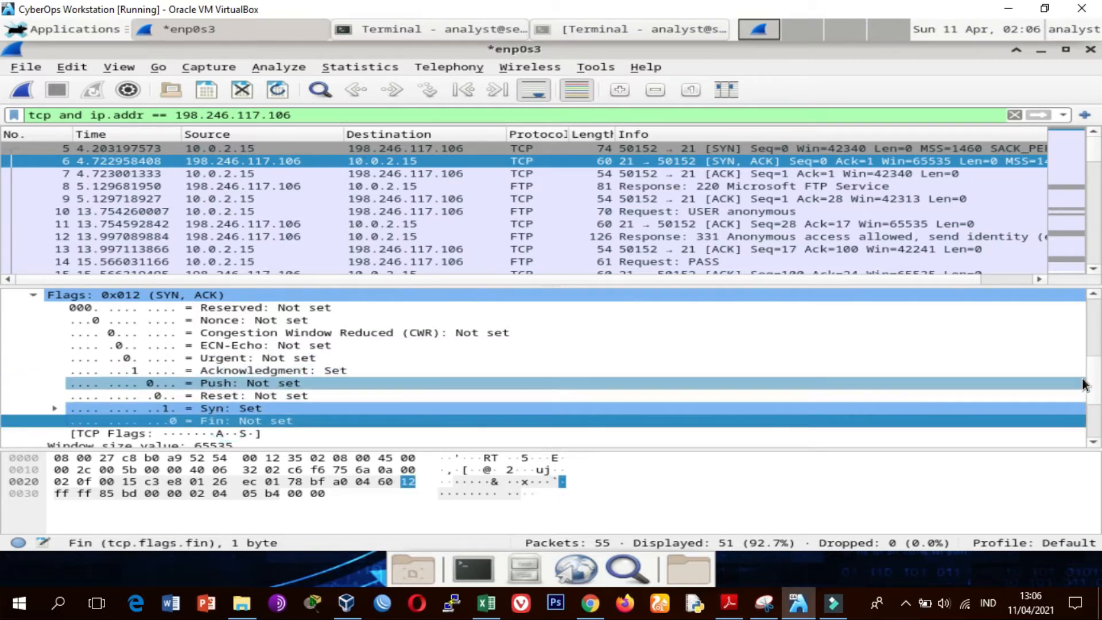
Review the SYN, ACK packet's window size and expand its TCP Options to read the maximum segment size.
scroll(803, 391, down, 3)
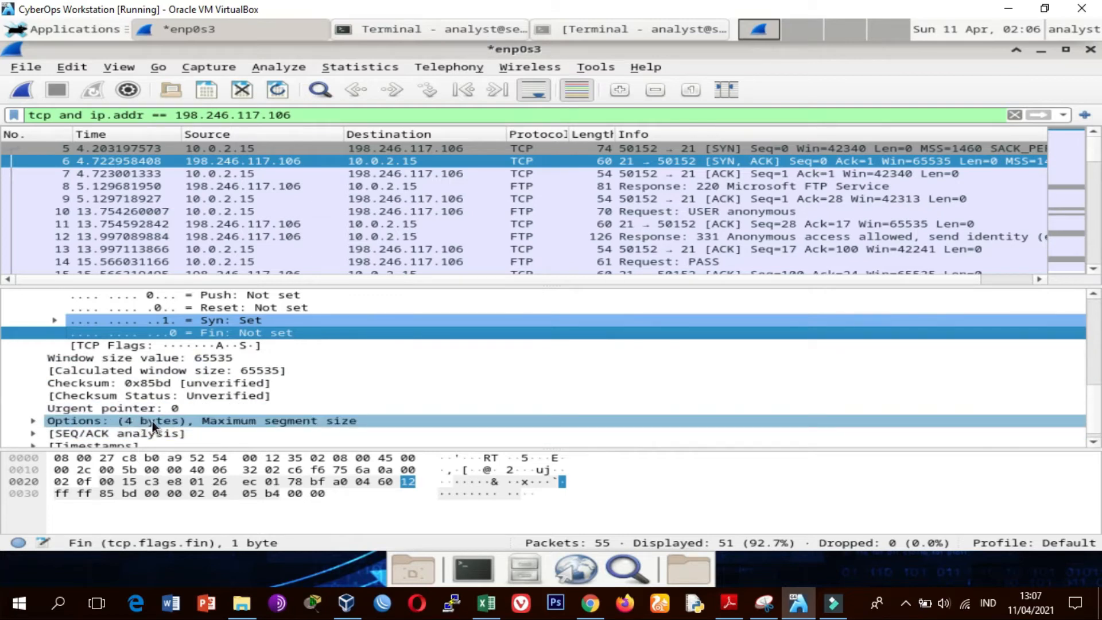
click(33, 420)
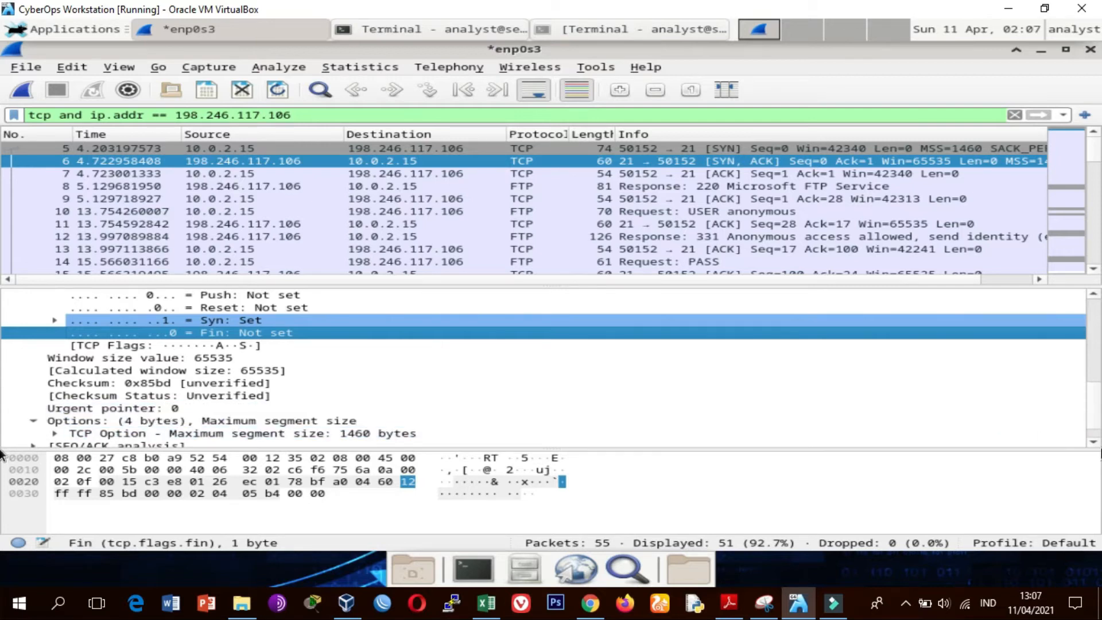
scroll(1095, 424, down, 1)
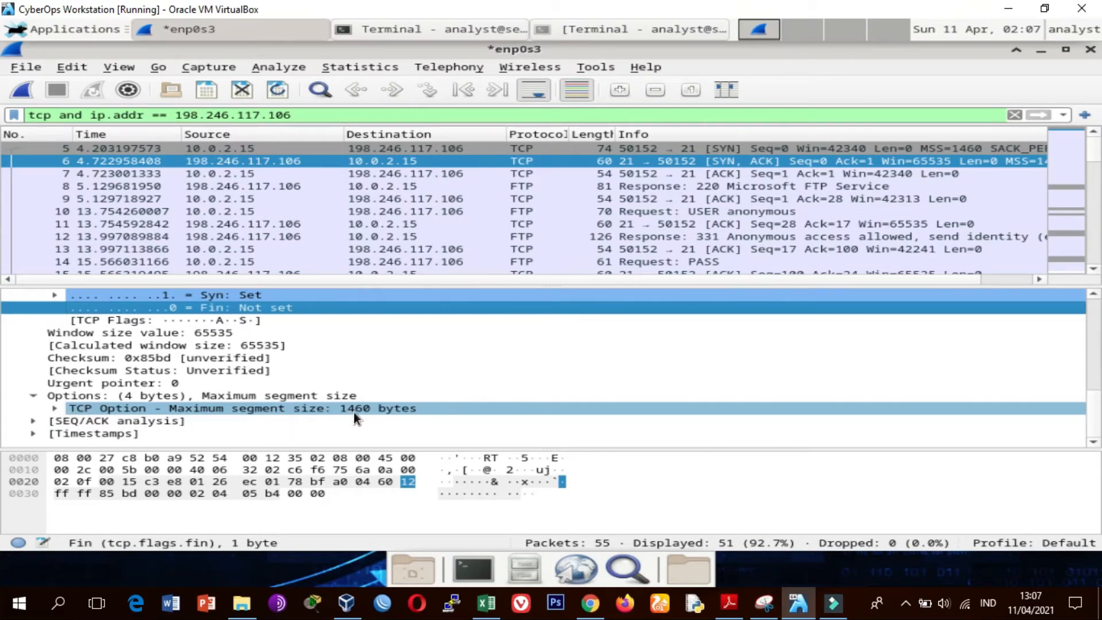
View the lab guide's SYN-ACK table, then switch to Excel and review the SYN ACK sheet.
key(alt+Tab)
scroll(427, 294, down, 4)
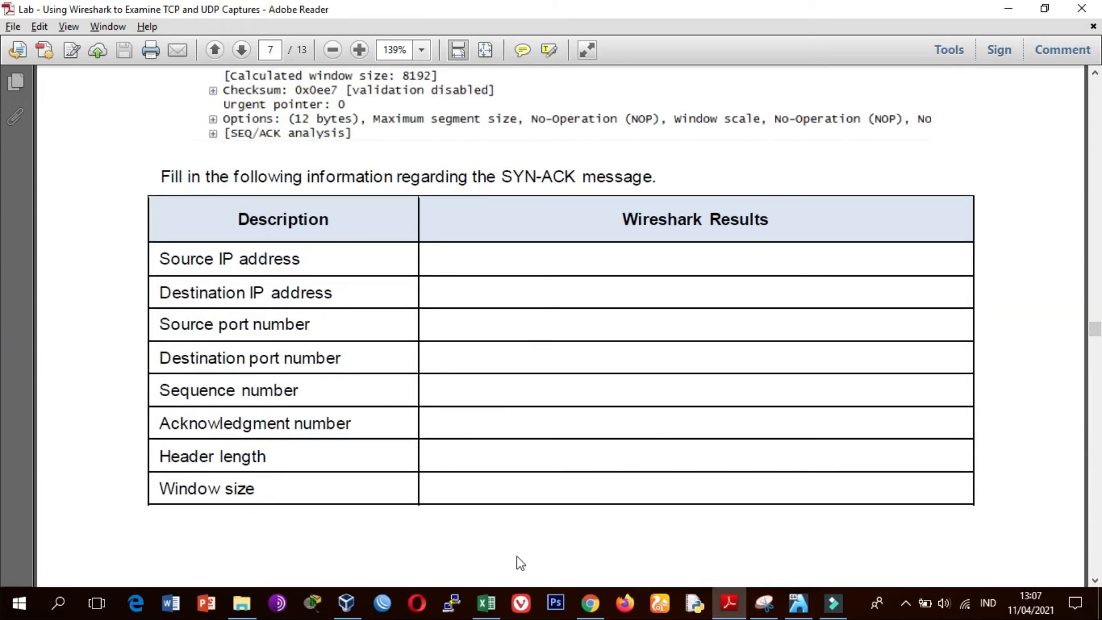
click(486, 601)
click(160, 557)
click(591, 379)
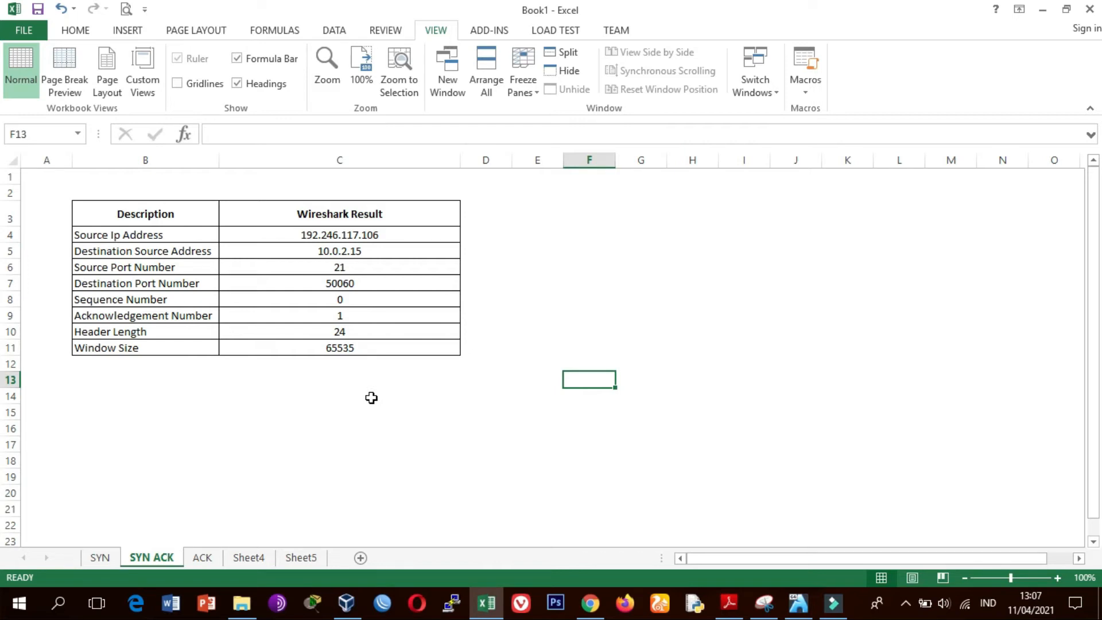
Review Excel's ACK sheet, then select the ACK packet (No. 7) in Wireshark and inspect its ports, sequence numbers, header length and window size.
click(202, 558)
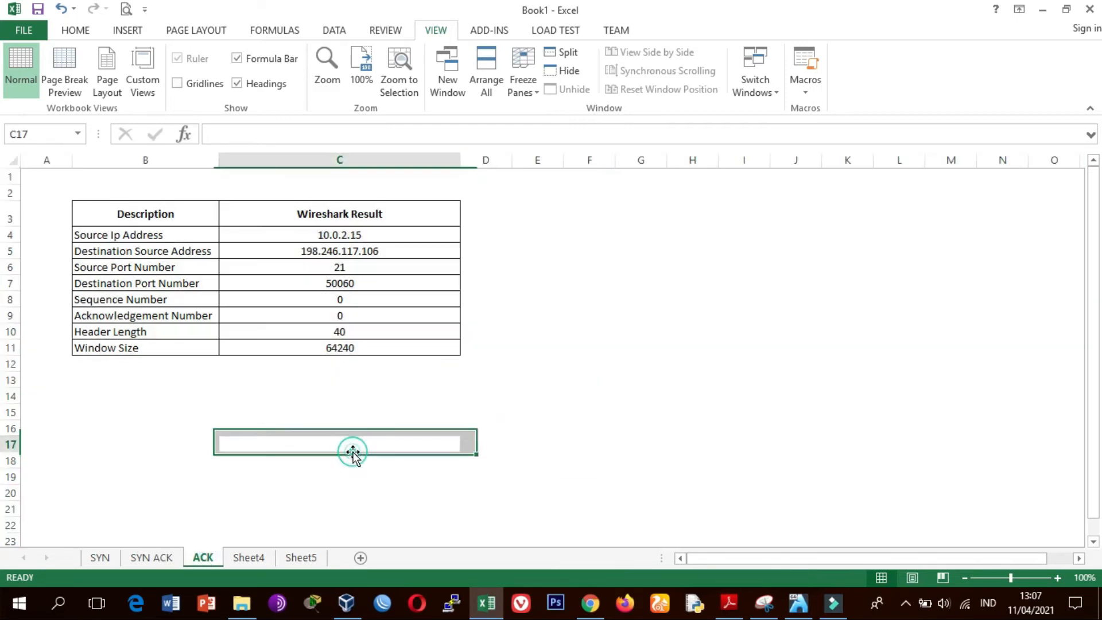
click(352, 449)
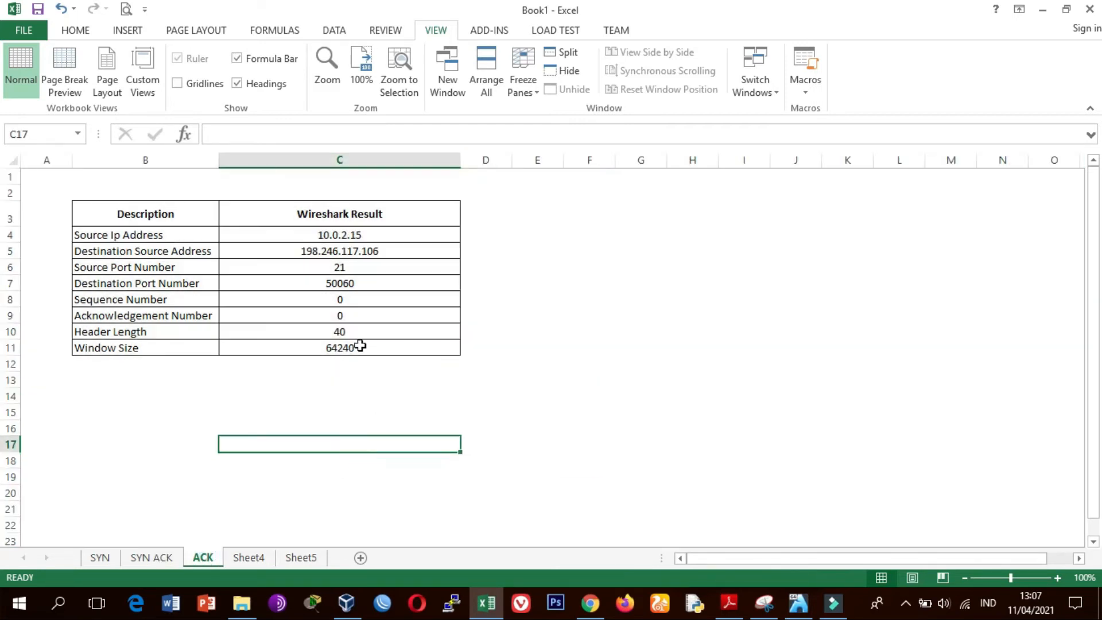
click(798, 603)
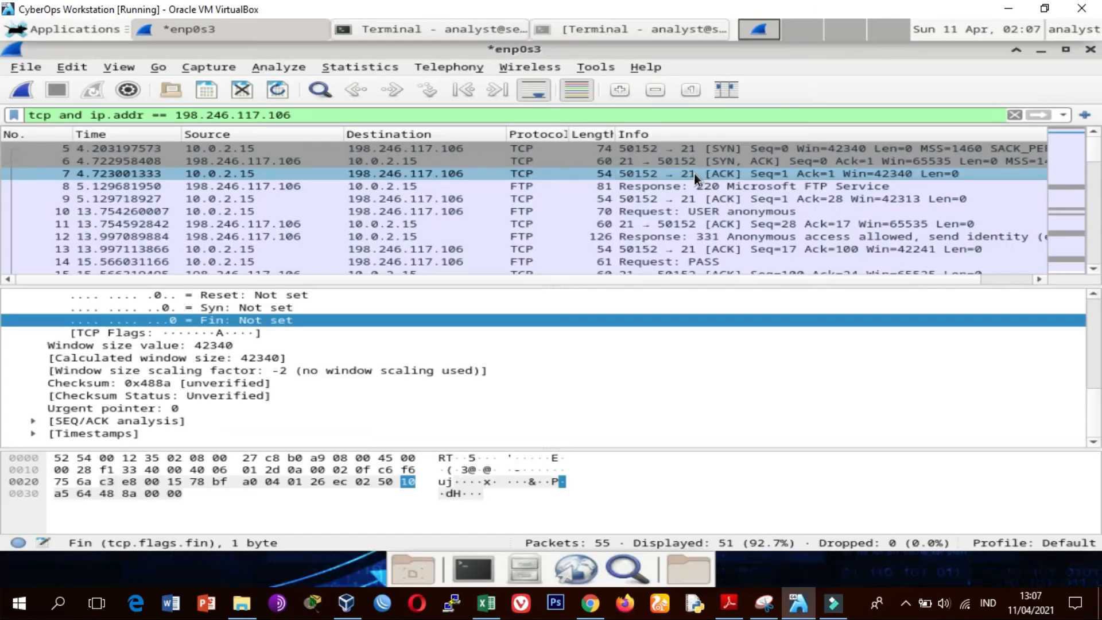
click(587, 172)
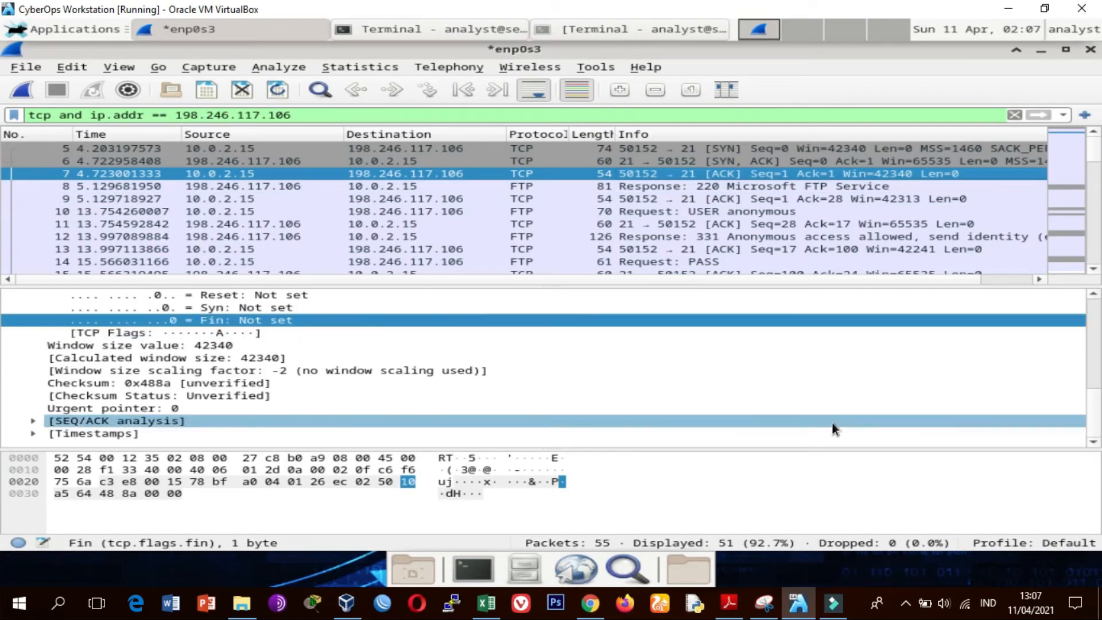
scroll(1097, 331, up, 7)
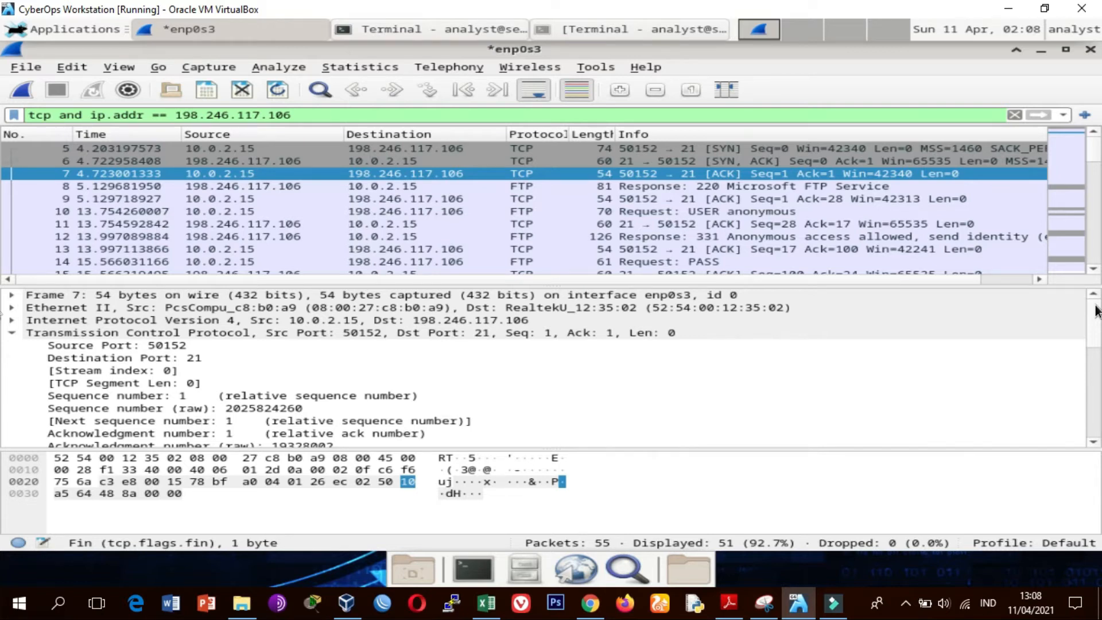
scroll(1097, 311, down, 3)
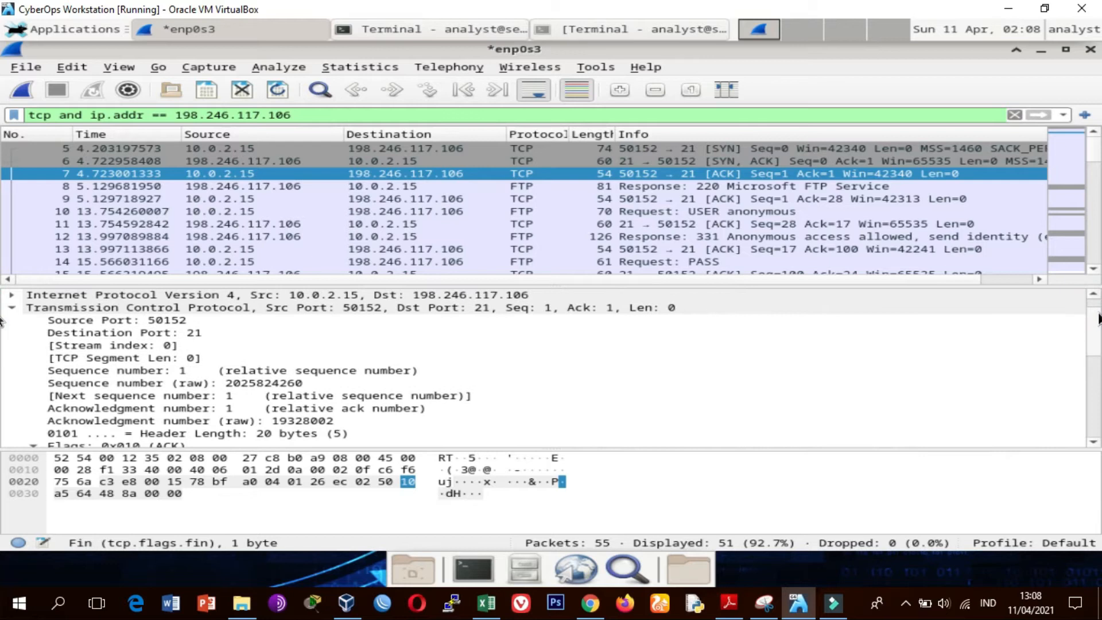
drag(1099, 327, 1096, 372)
Read the lab guide's "Response: 220" section and inspect the matching FTP response and client acknowledgment packets (No. 8 and 9) in Wireshark.
key(alt+Tab)
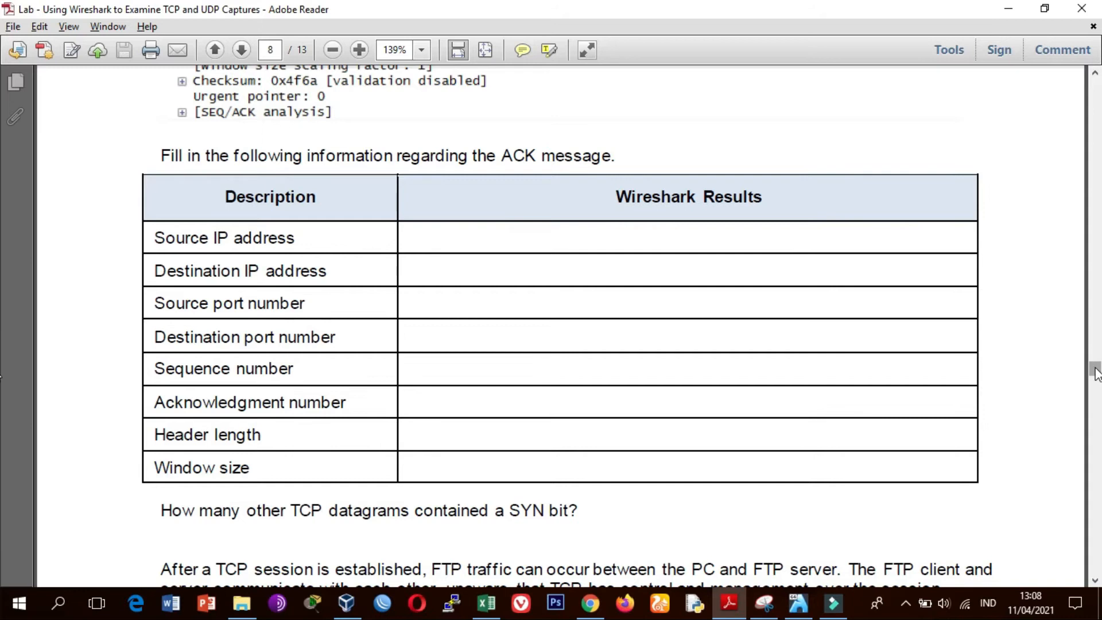
drag(1096, 373, 3, 399)
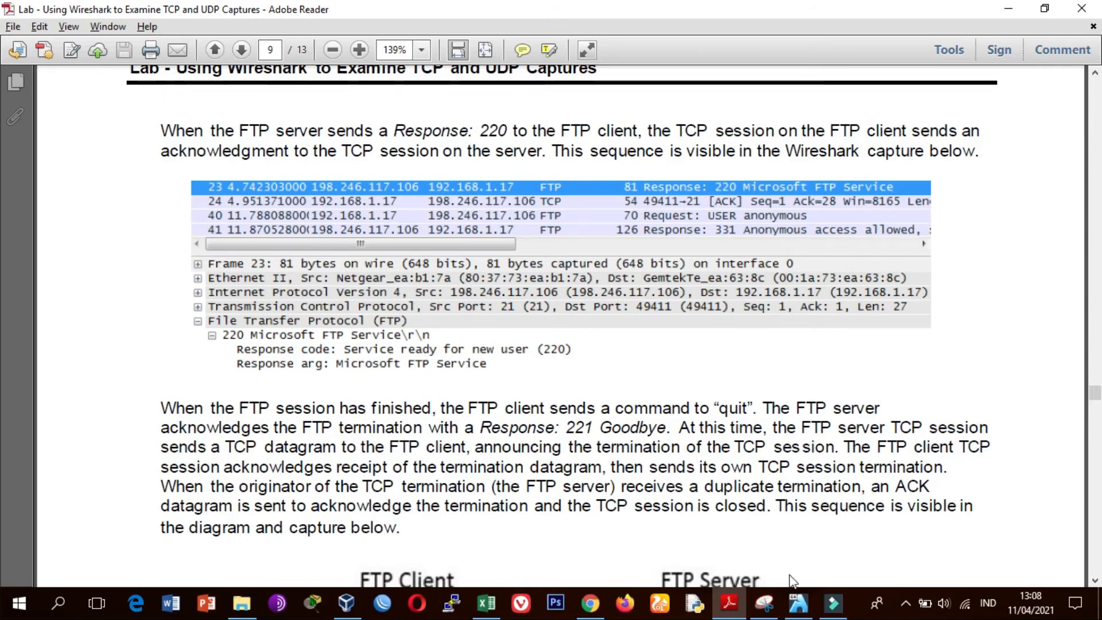
click(804, 610)
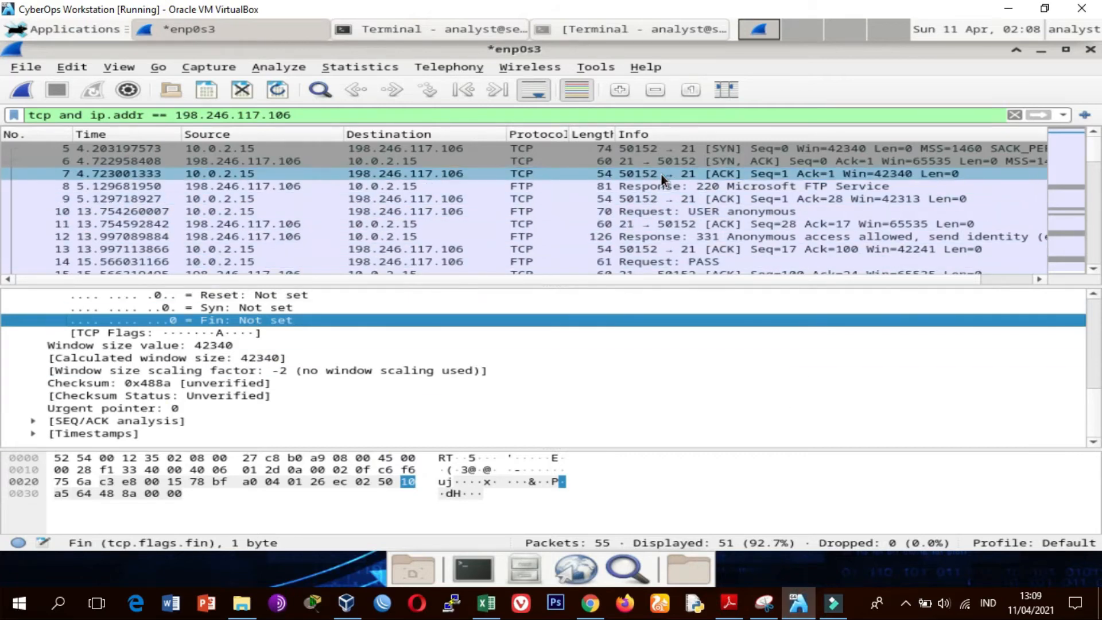
click(714, 186)
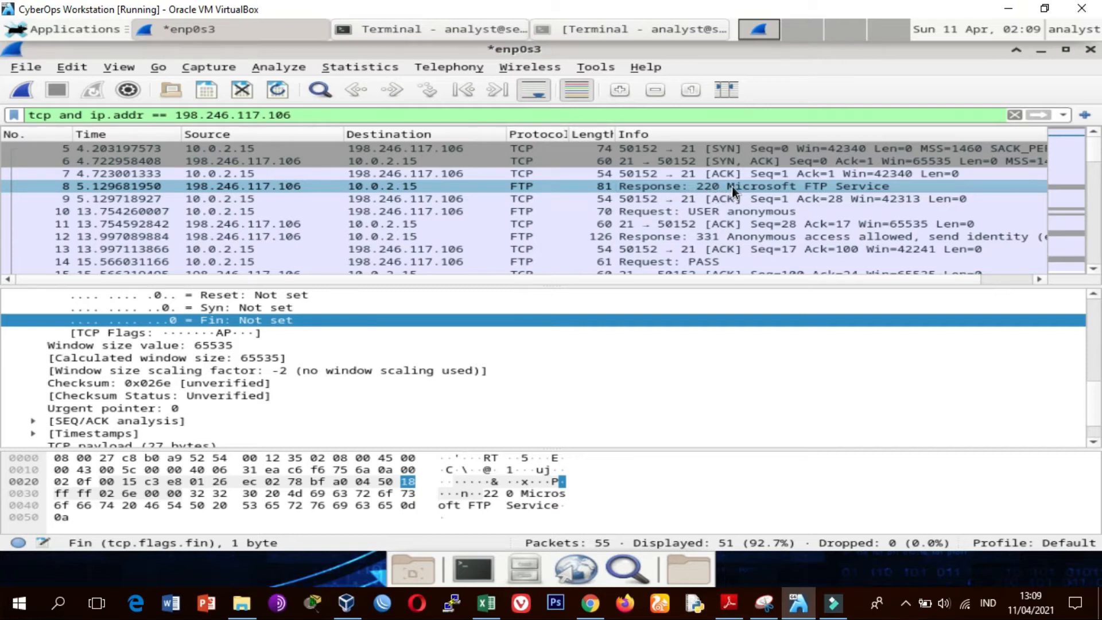
click(715, 223)
click(341, 211)
click(228, 200)
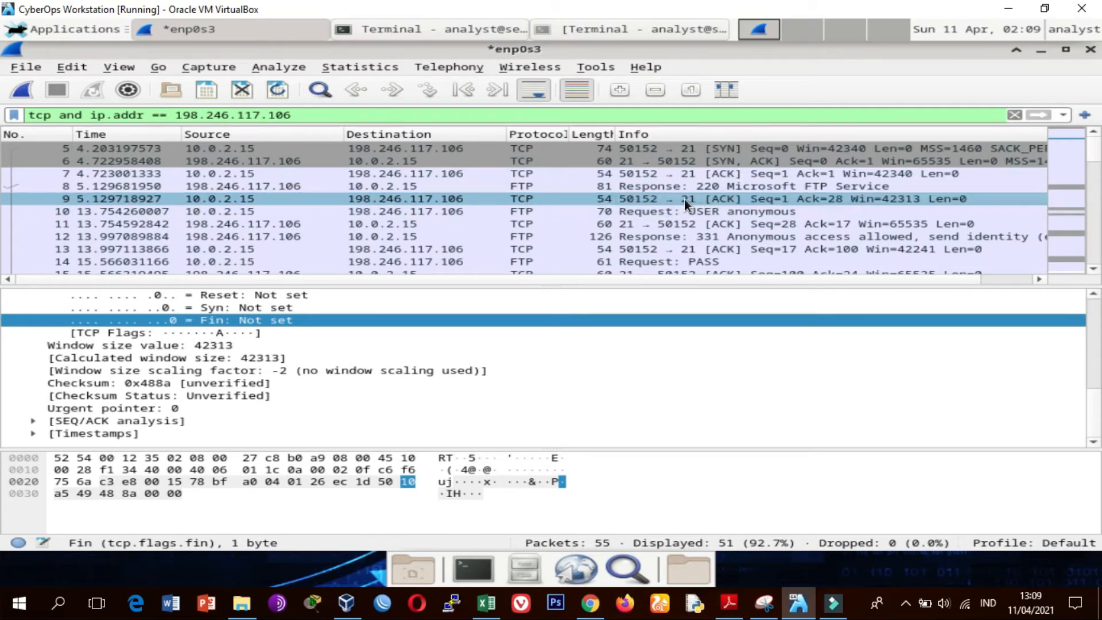
Highlight "221 Goodbye" in the lab guide and find the matching quit command and 221 Goodbye reply in the terminal.
click(730, 603)
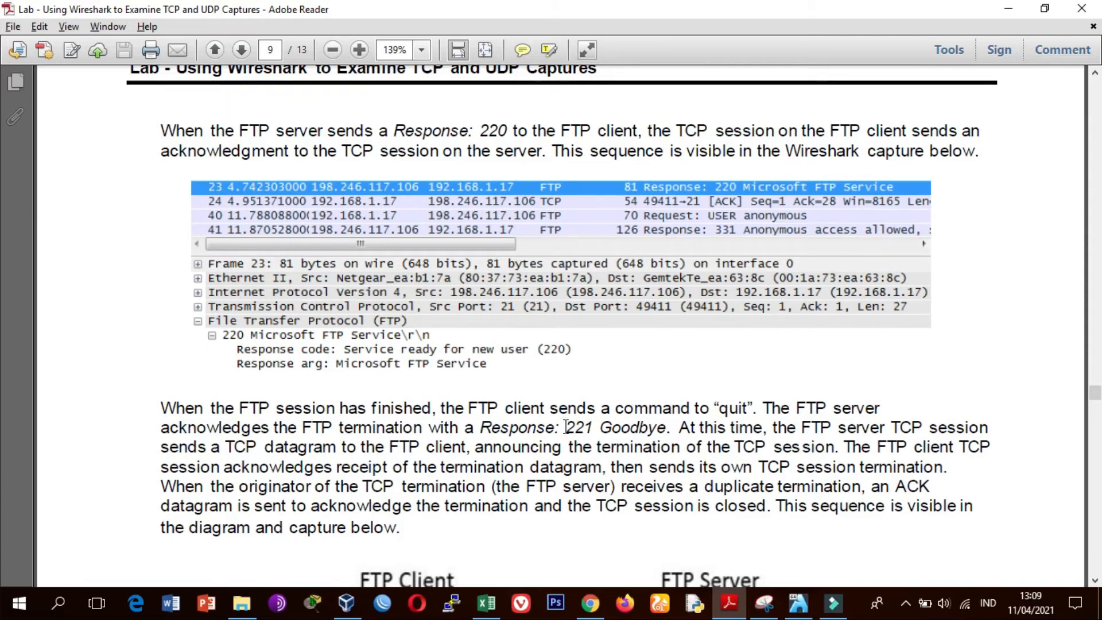
drag(567, 428, 594, 429)
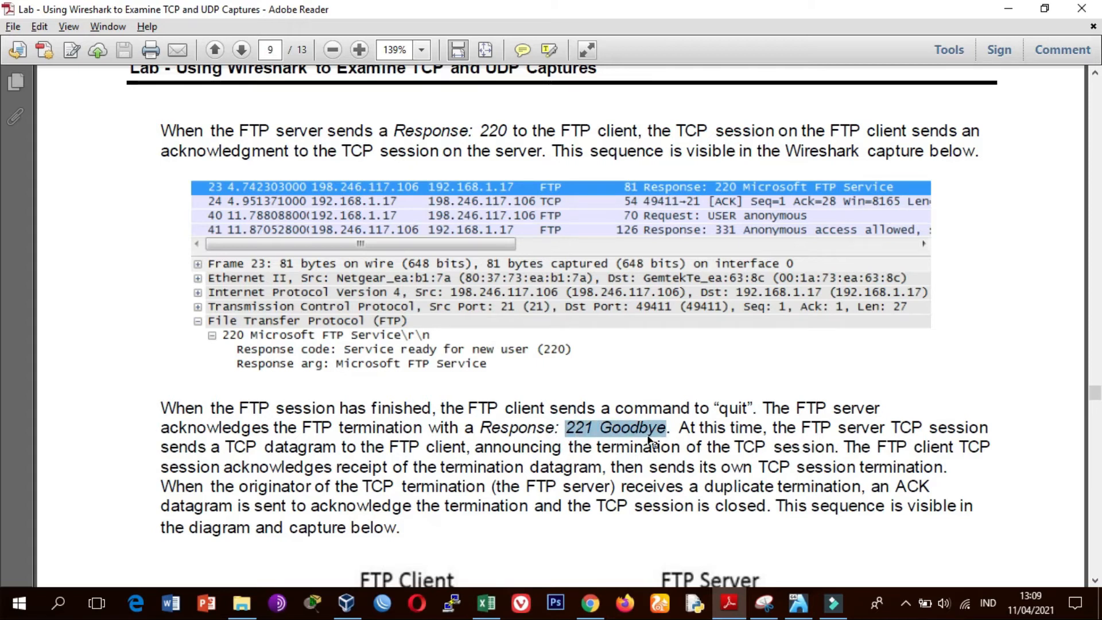
click(798, 603)
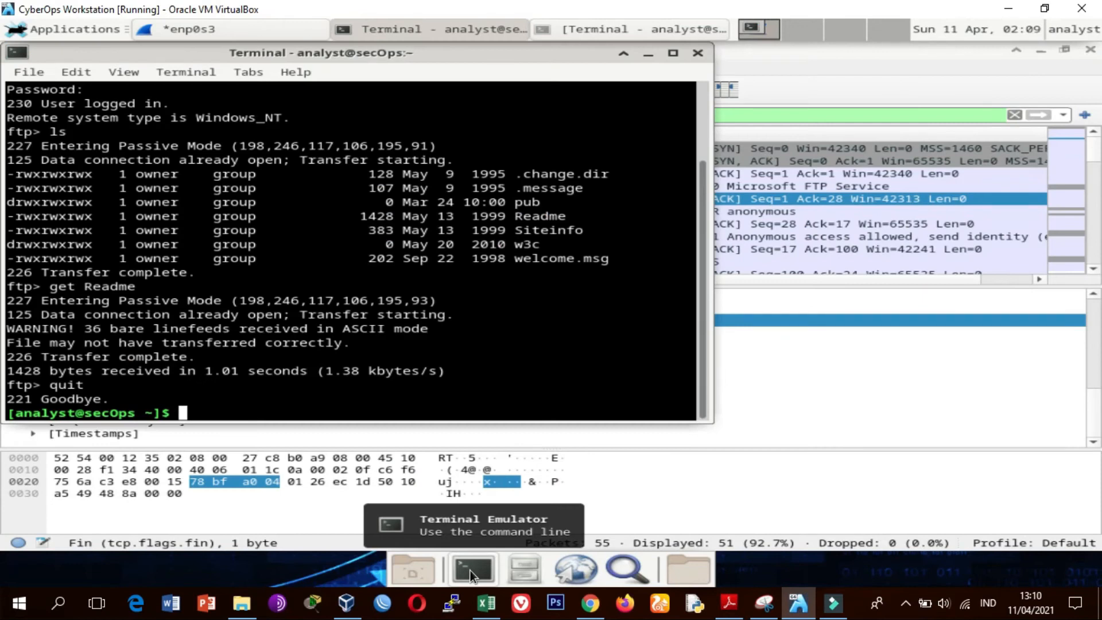
drag(15, 385, 84, 385)
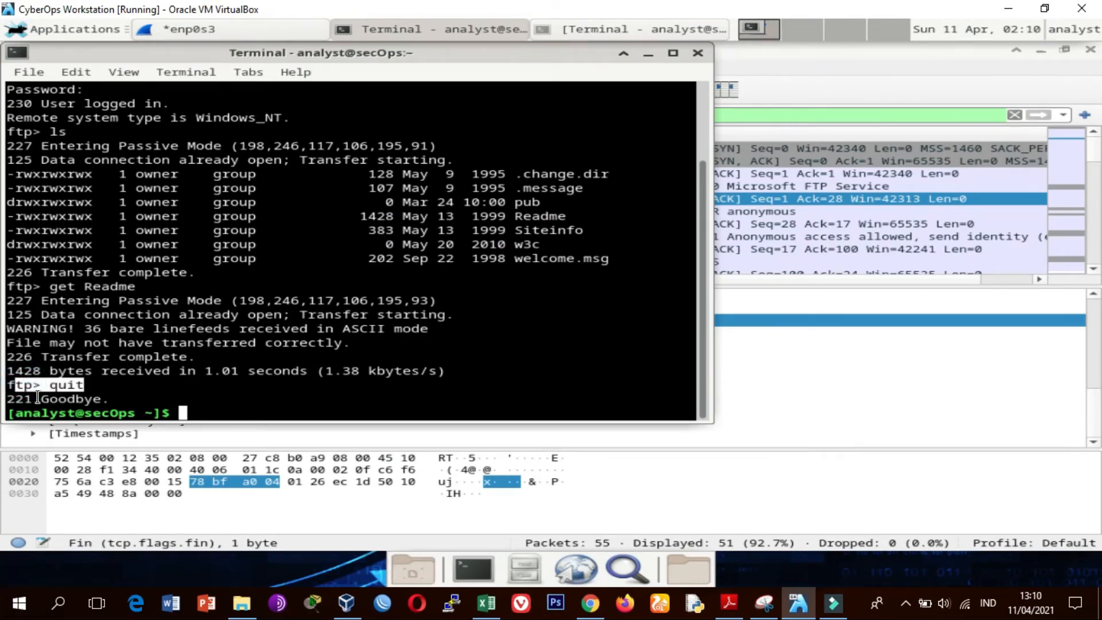
drag(10, 396, 101, 399)
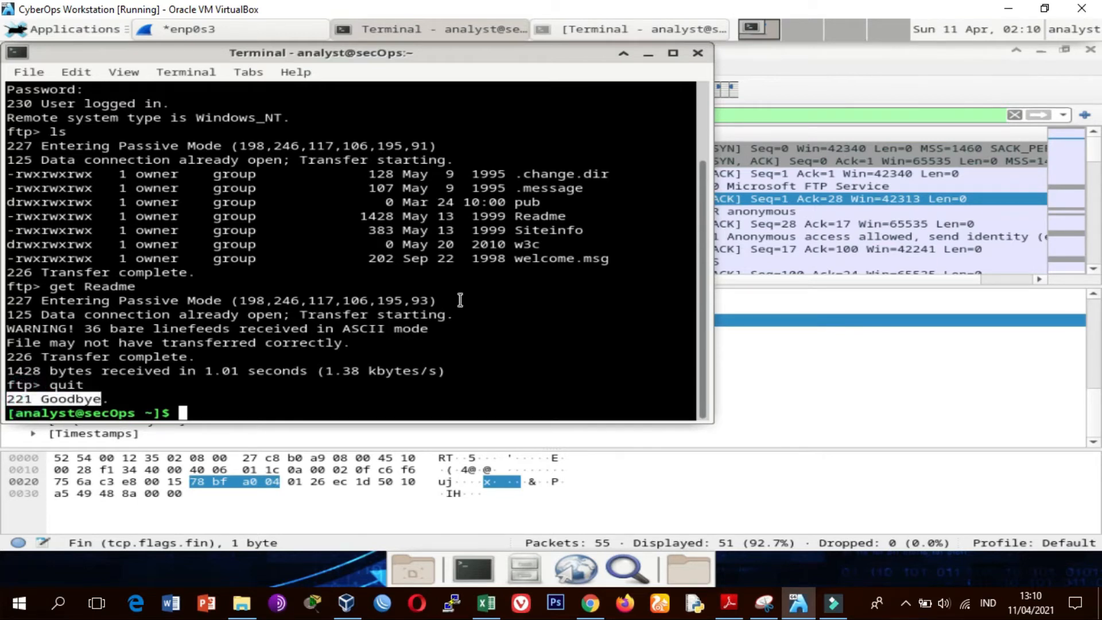
Review the QUIT and 221 Goodbye packets in Wireshark against the lab guide's FTP session termination diagram.
click(790, 82)
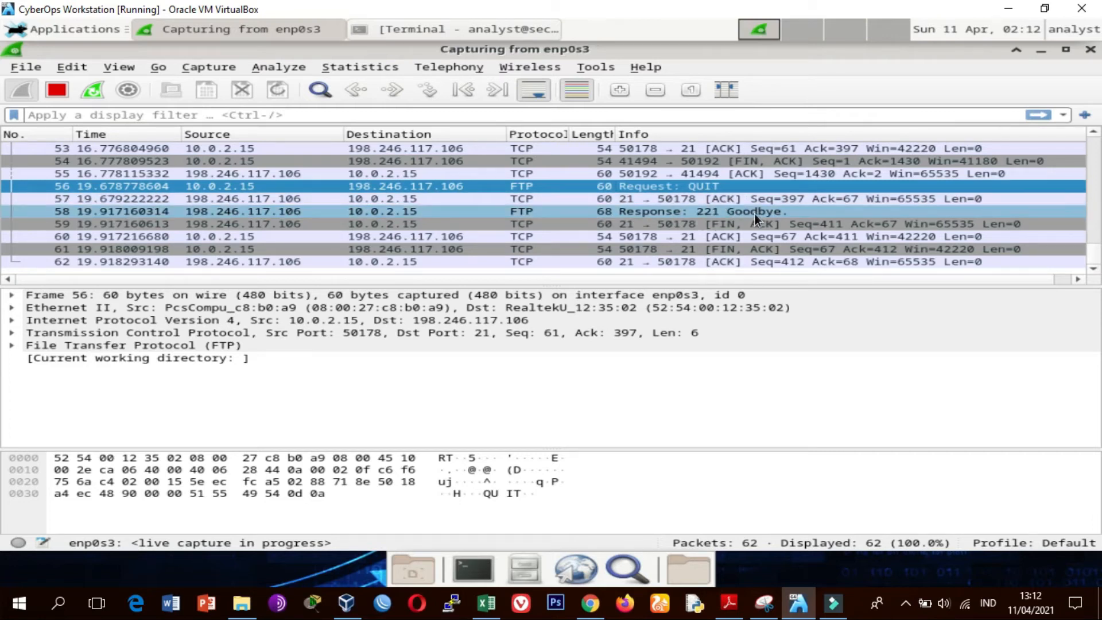
key(alt+Tab)
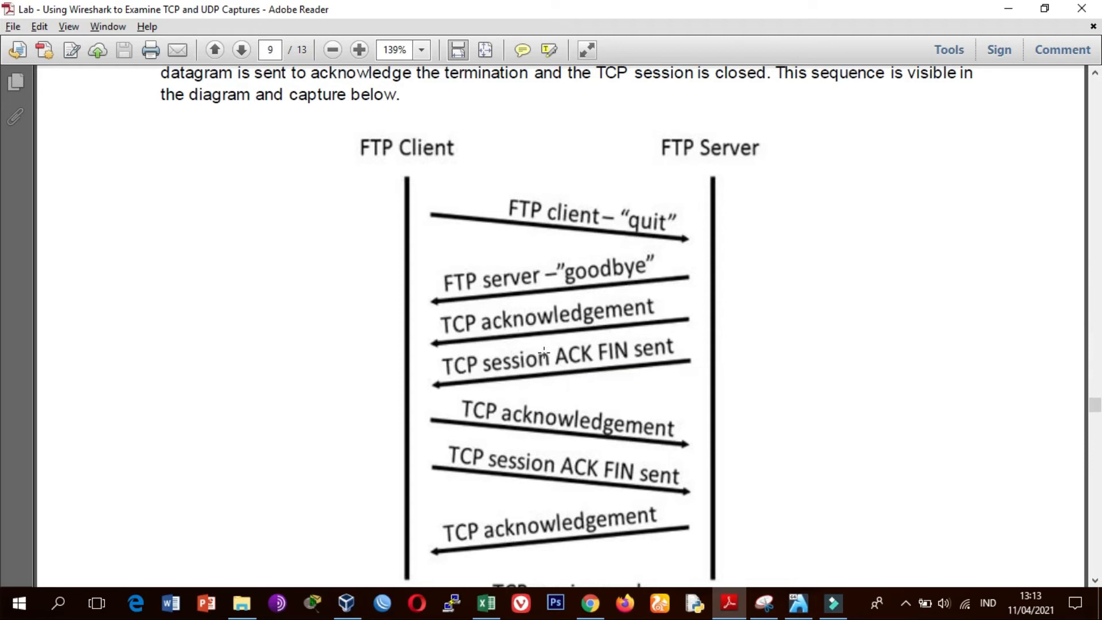
Switch to Wireshark and inspect the 221 Goodbye response (No. 58) and the client's FIN, ACK packet (No. 61).
key(alt+Tab)
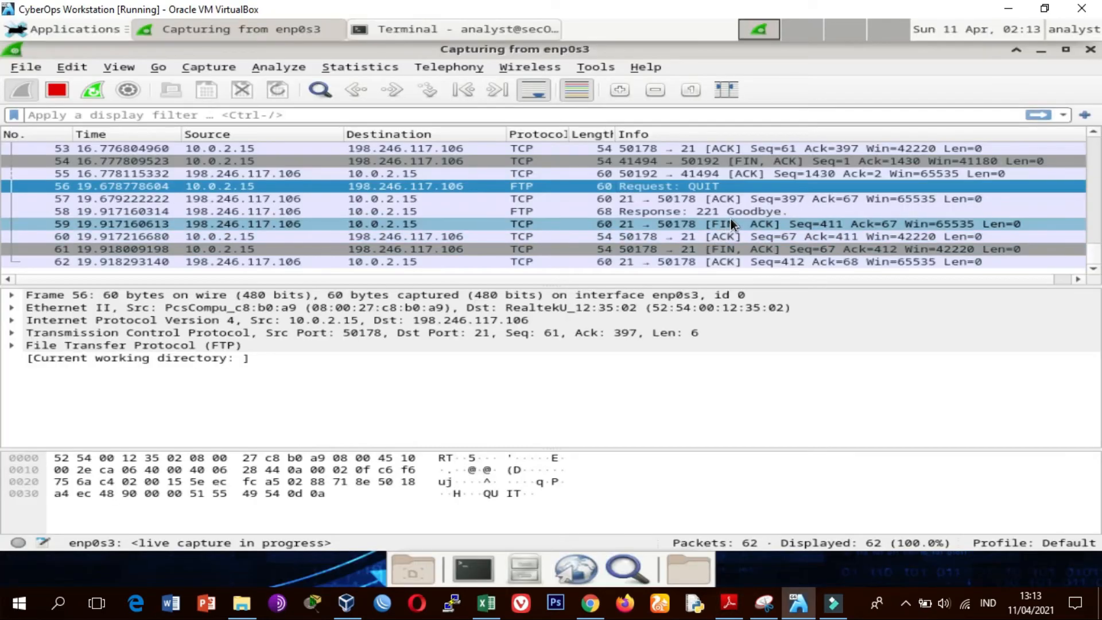
click(736, 216)
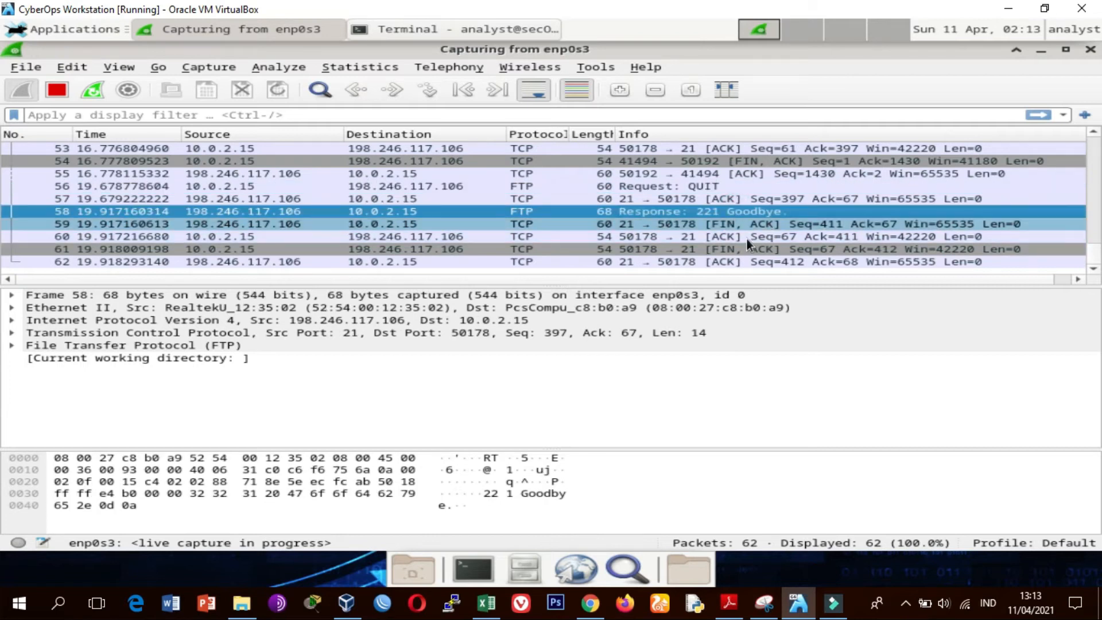
click(737, 246)
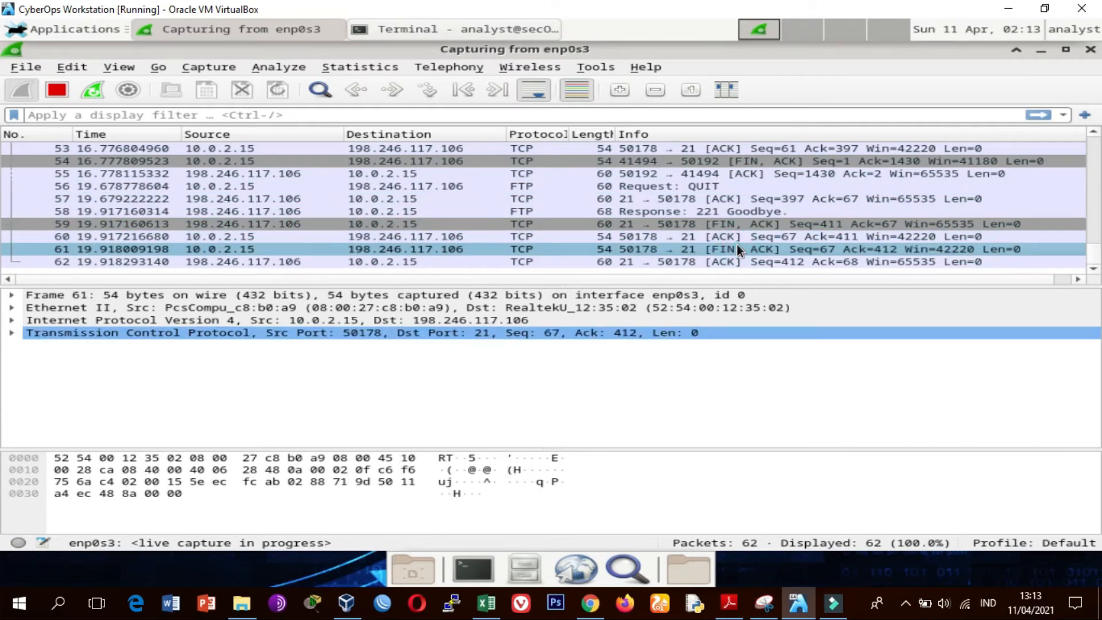
Read the lab guide's section on filtering FTP traffic and apply the ftp display filter to the Wireshark capture.
key(alt+Tab)
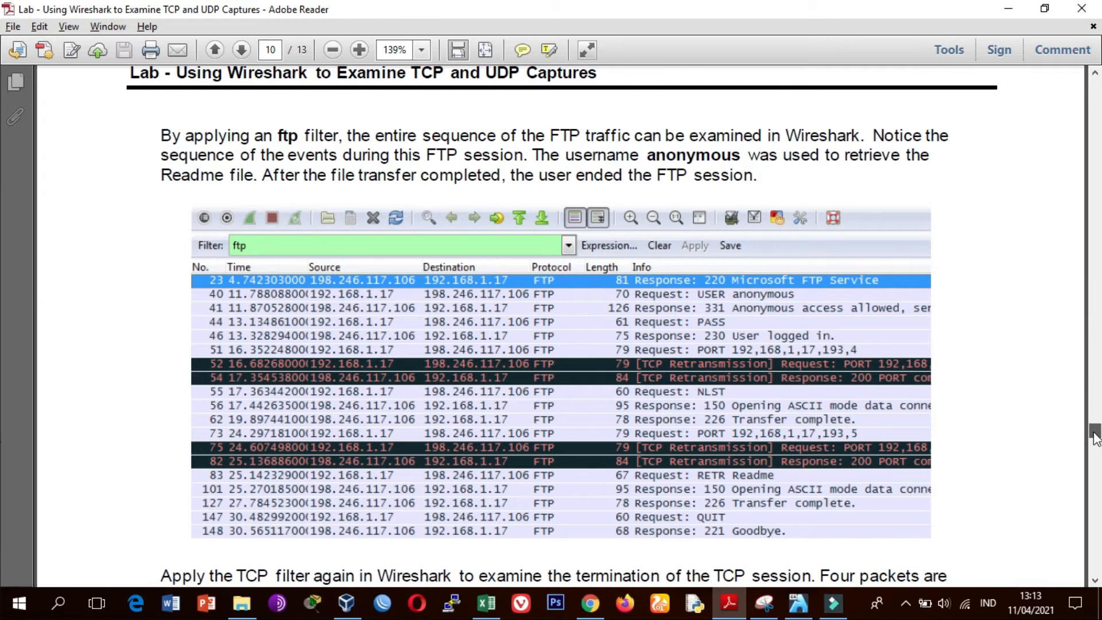
scroll(1095, 437, down, 2)
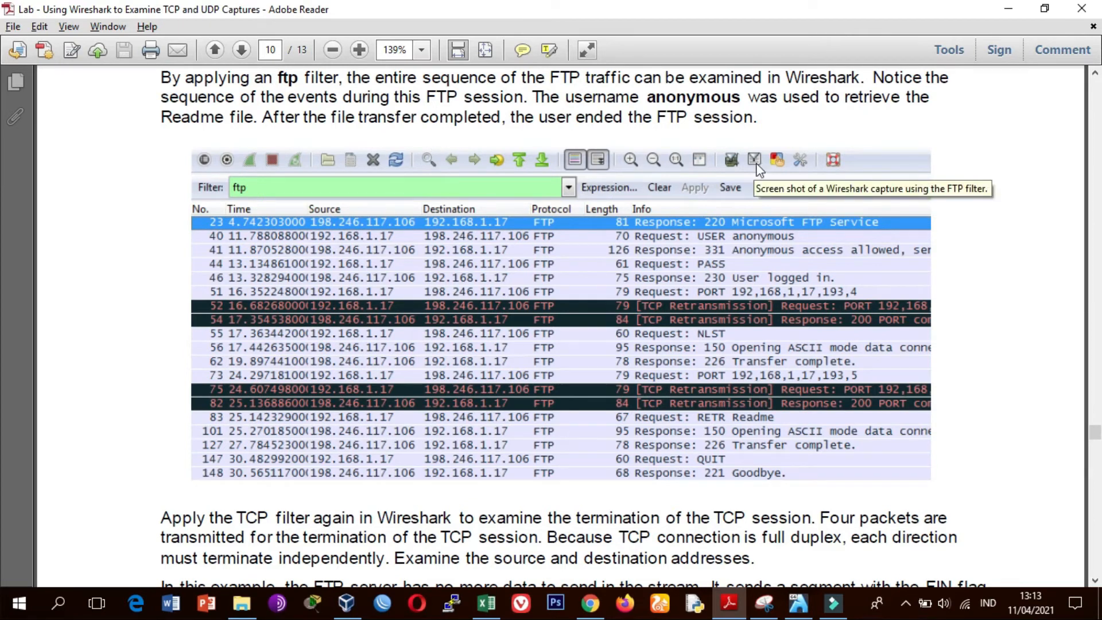
text(ftp)
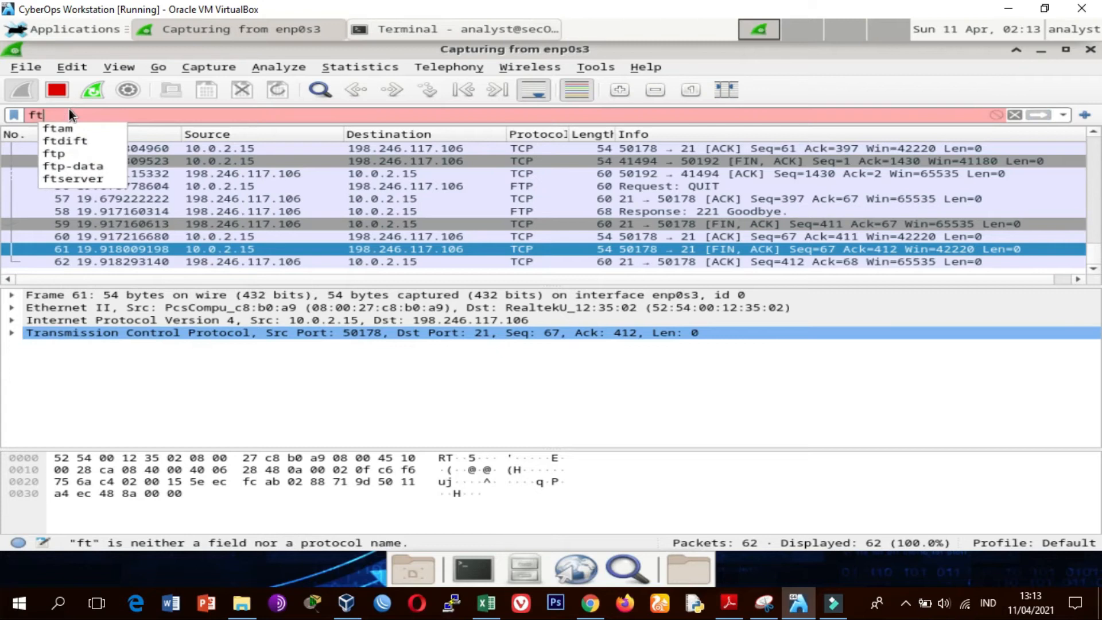
key(Return)
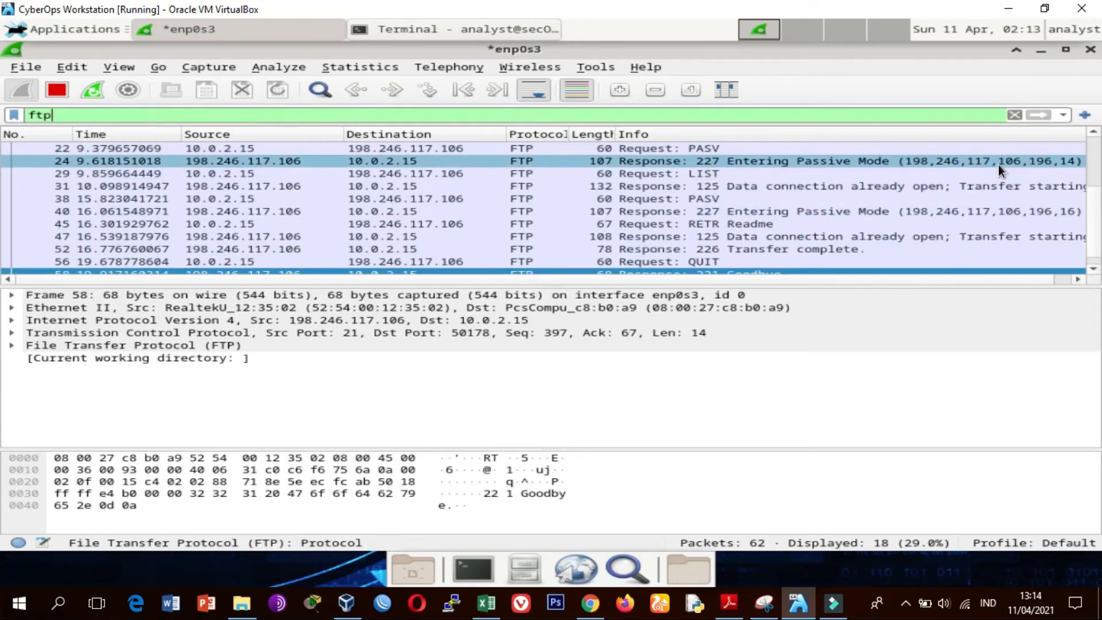
Inspect the filtered login packets in order, from the 220 Microsoft FTP Service response to the 230 User logged in response.
scroll(1091, 217, up, 3)
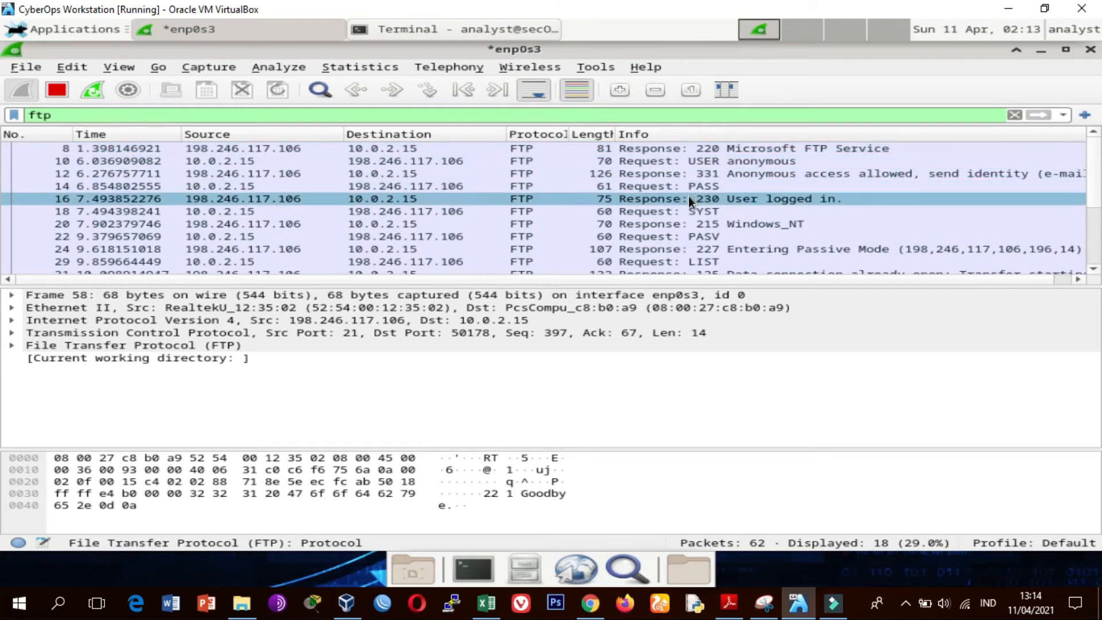
click(757, 150)
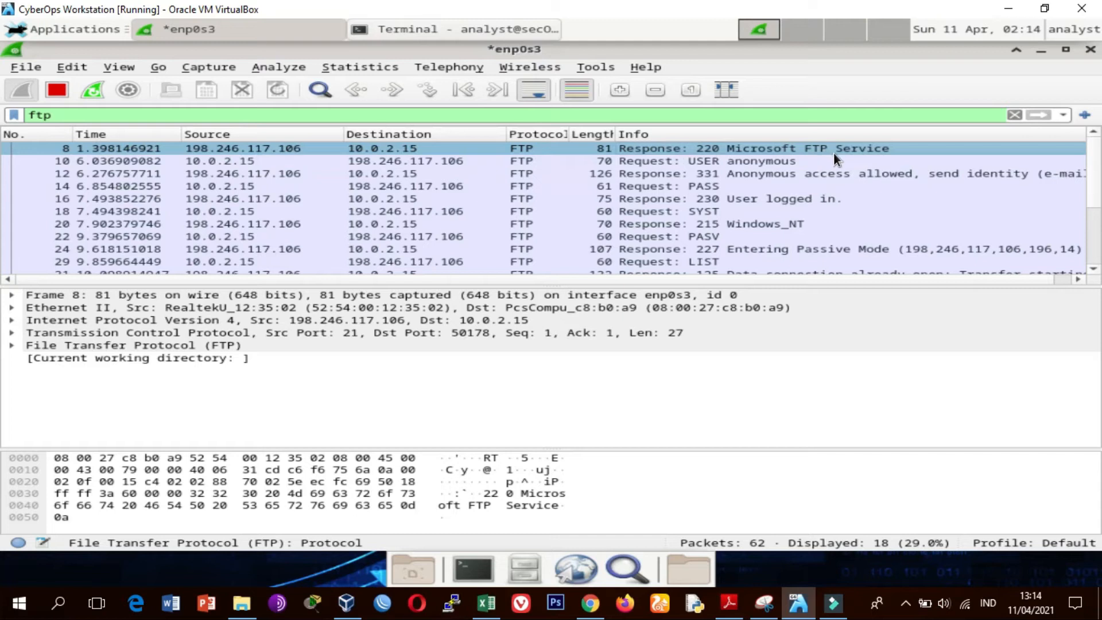
click(747, 163)
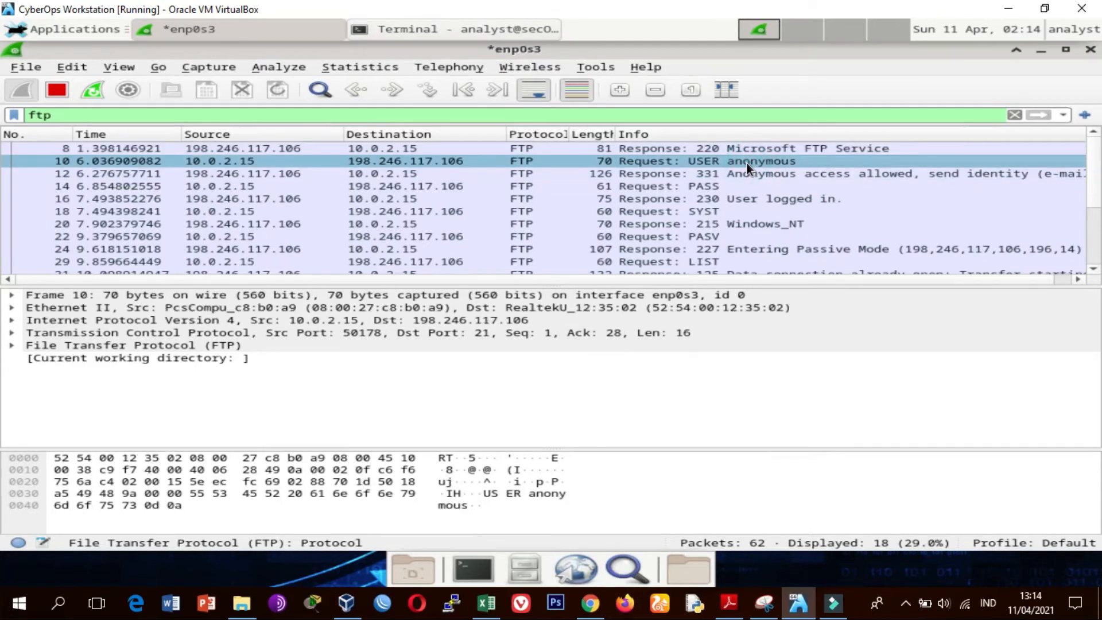
click(744, 174)
click(719, 188)
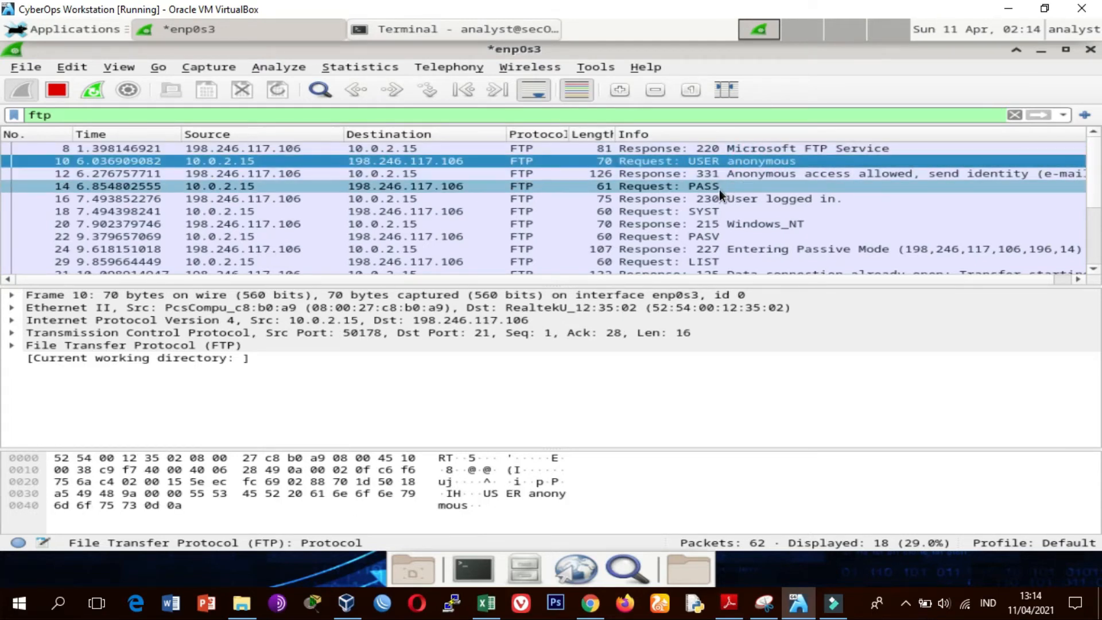
click(766, 200)
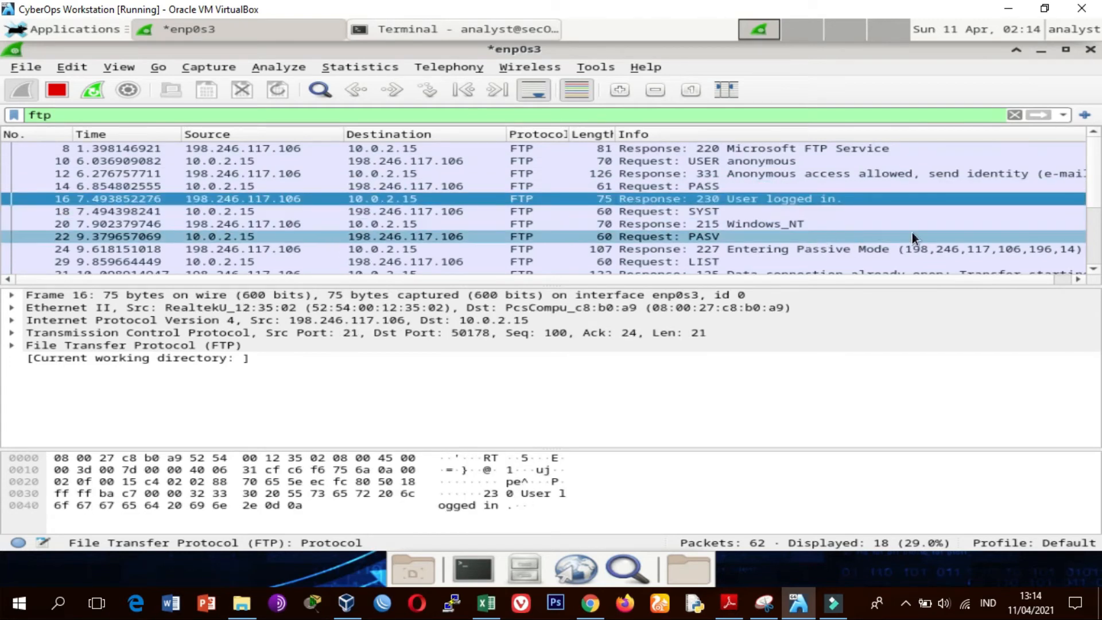
Inspect the remaining FTP packets: the LIST and RETR Readme requests, 226 Transfer complete, QUIT and 221 Goodbye.
drag(1094, 192, 1098, 212)
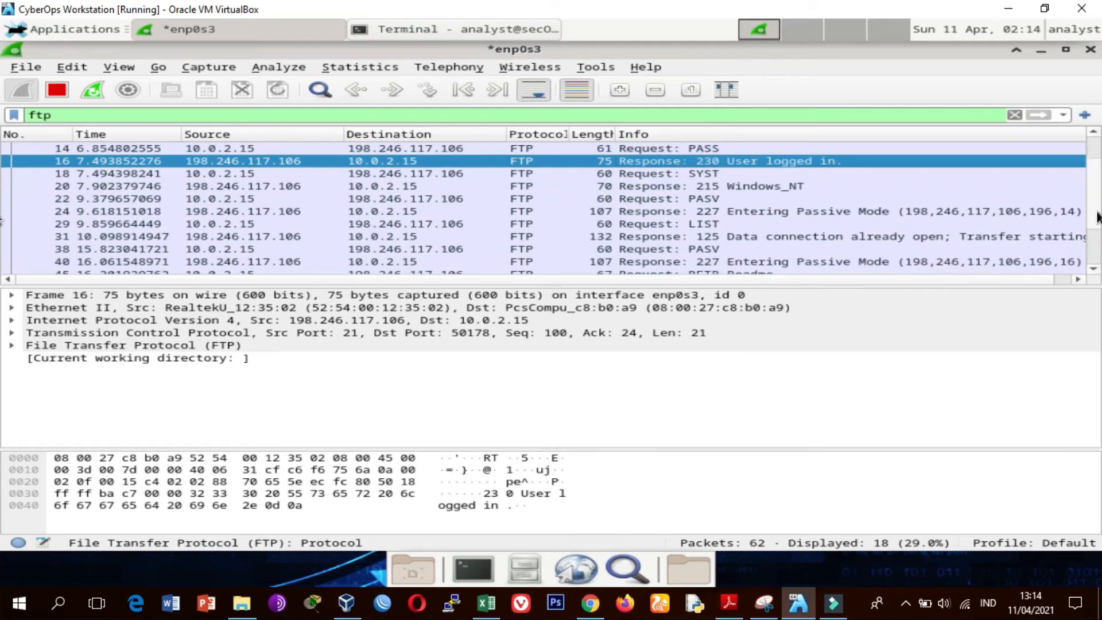
click(691, 227)
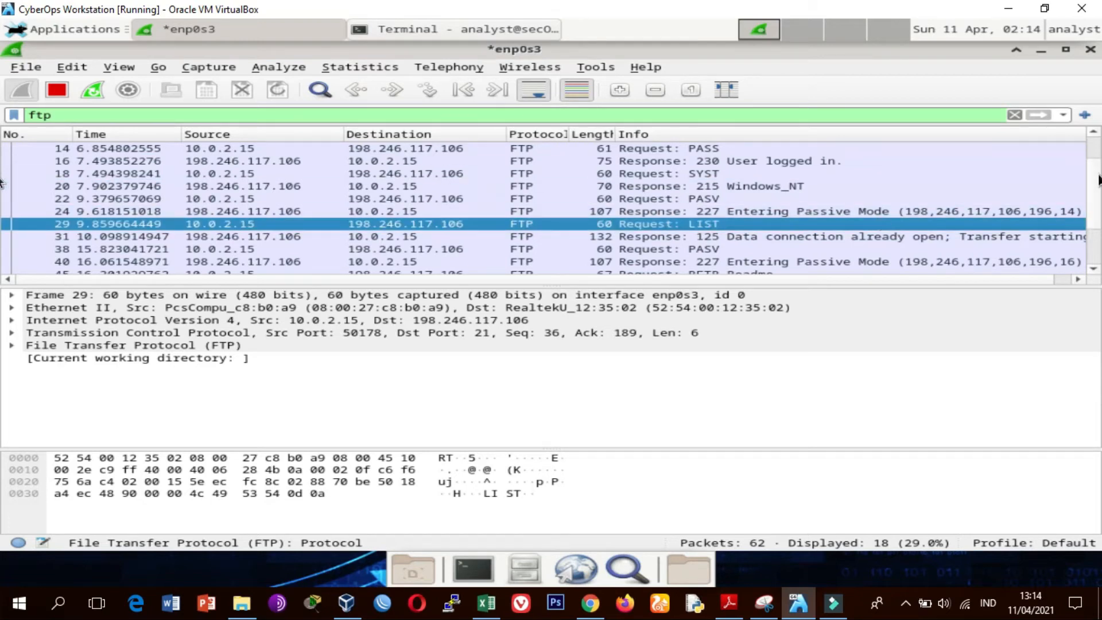
drag(1095, 183, 1099, 209)
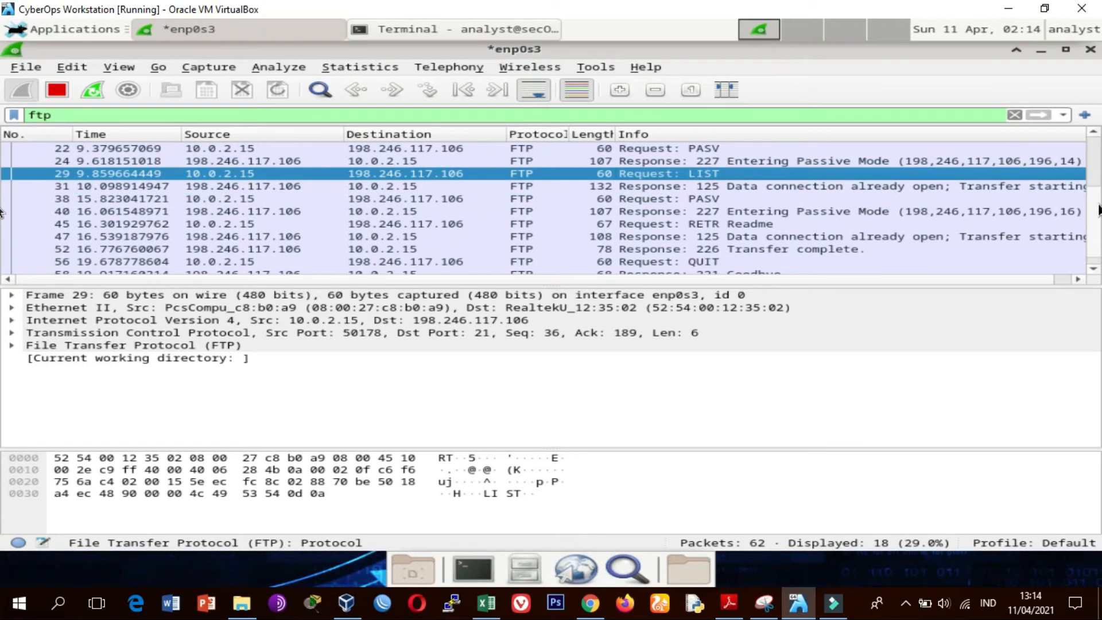
click(684, 223)
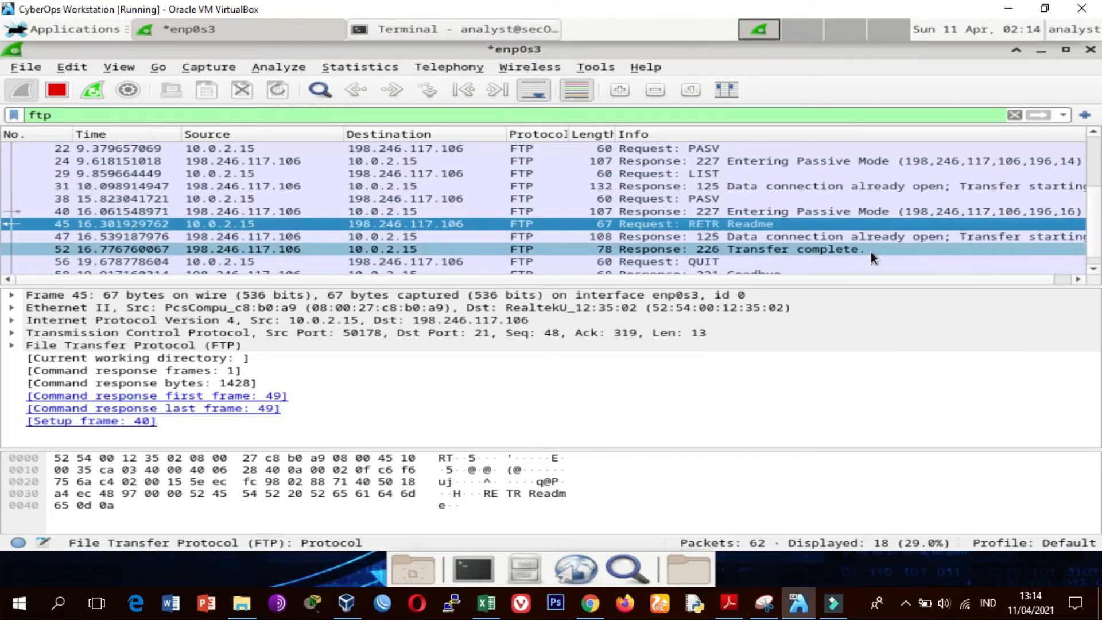
click(767, 249)
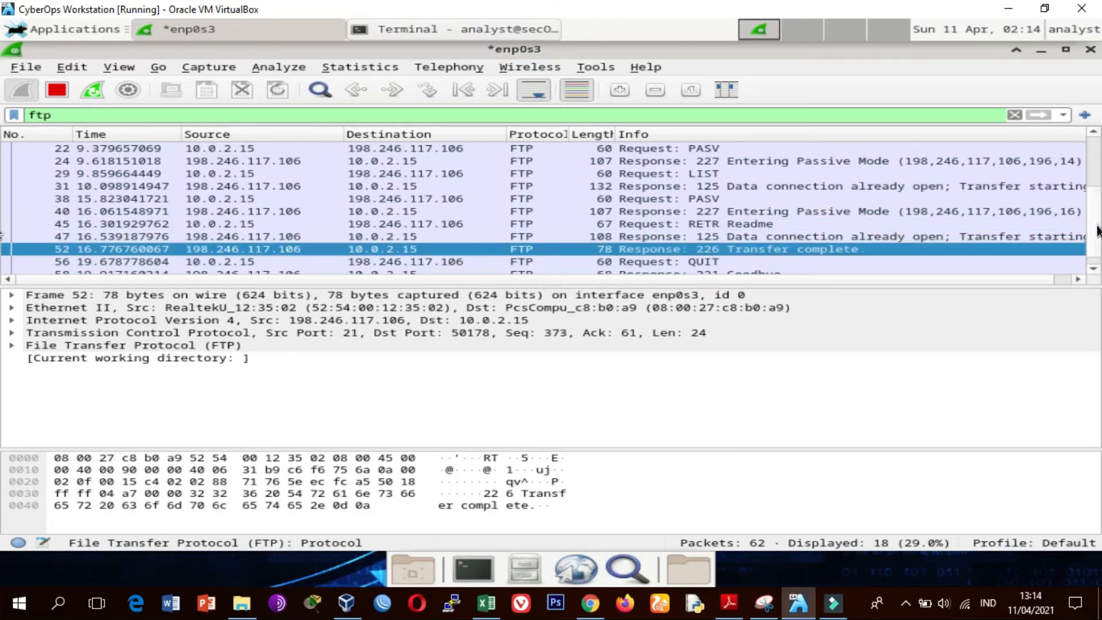
scroll(1091, 241, down, 1)
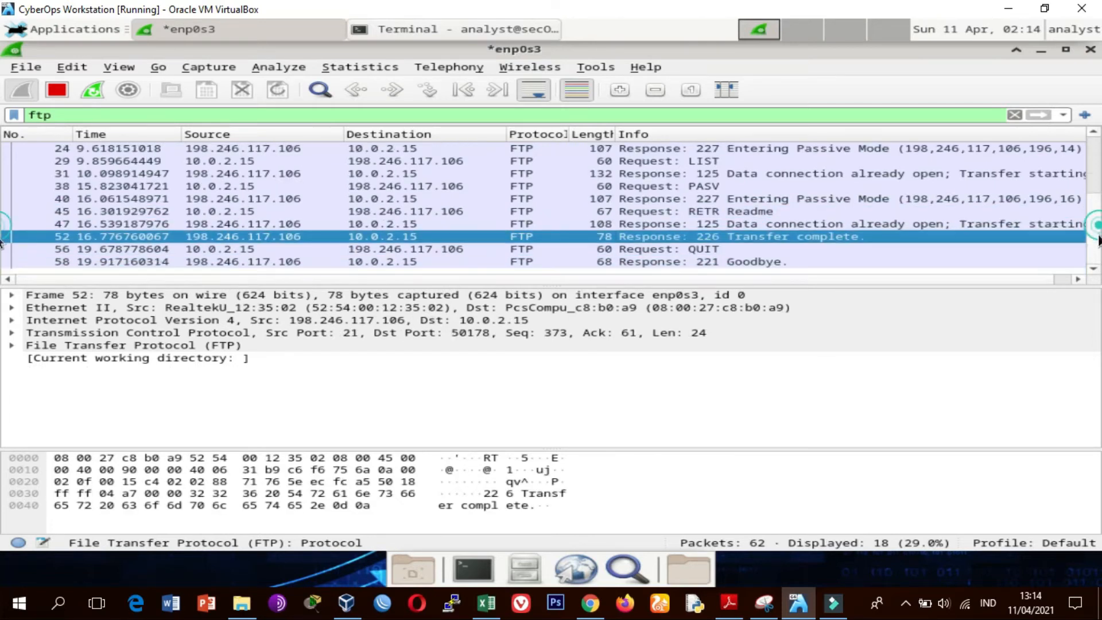
click(735, 248)
click(732, 262)
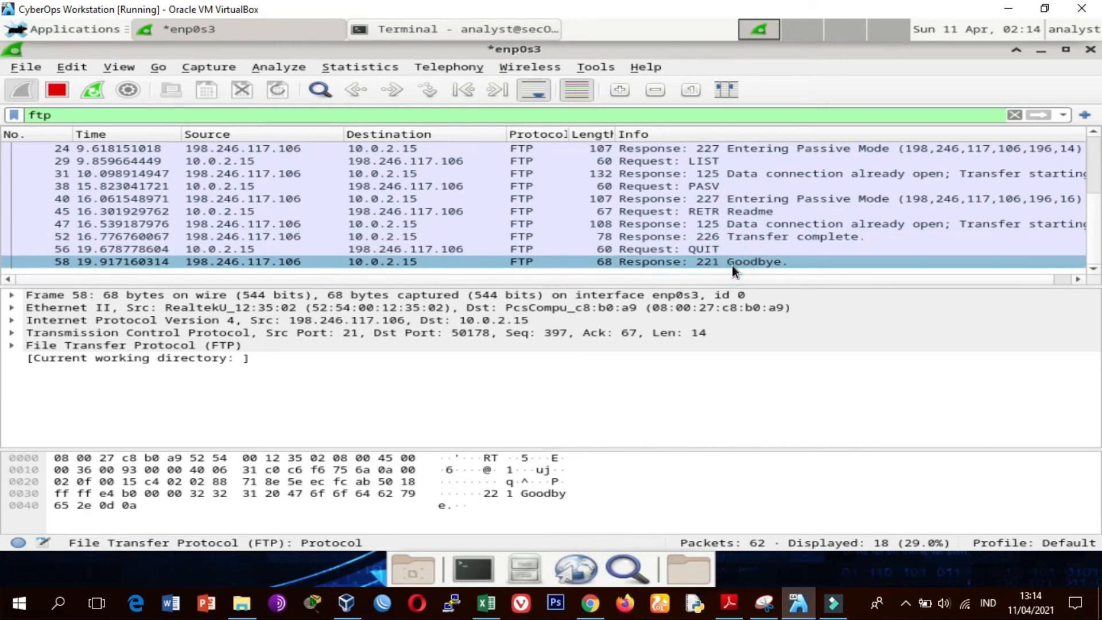
Read the introduction to Part 2 in the lab guide and highlight the heading "Start Mininet and tftpd service".
mouse_move(942, 35)
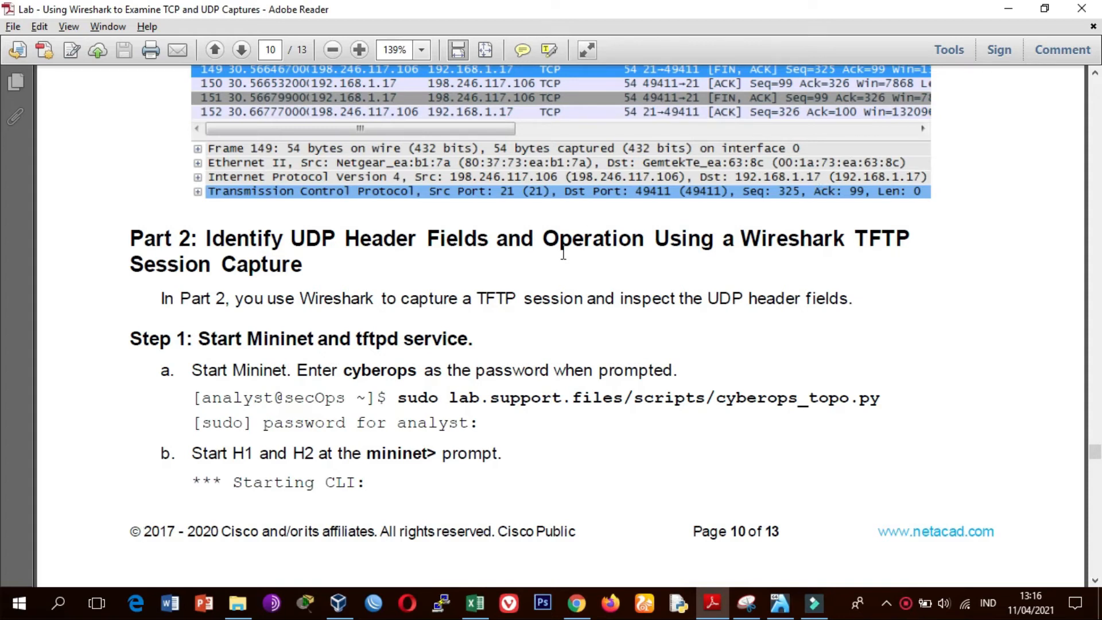
drag(198, 339, 420, 354)
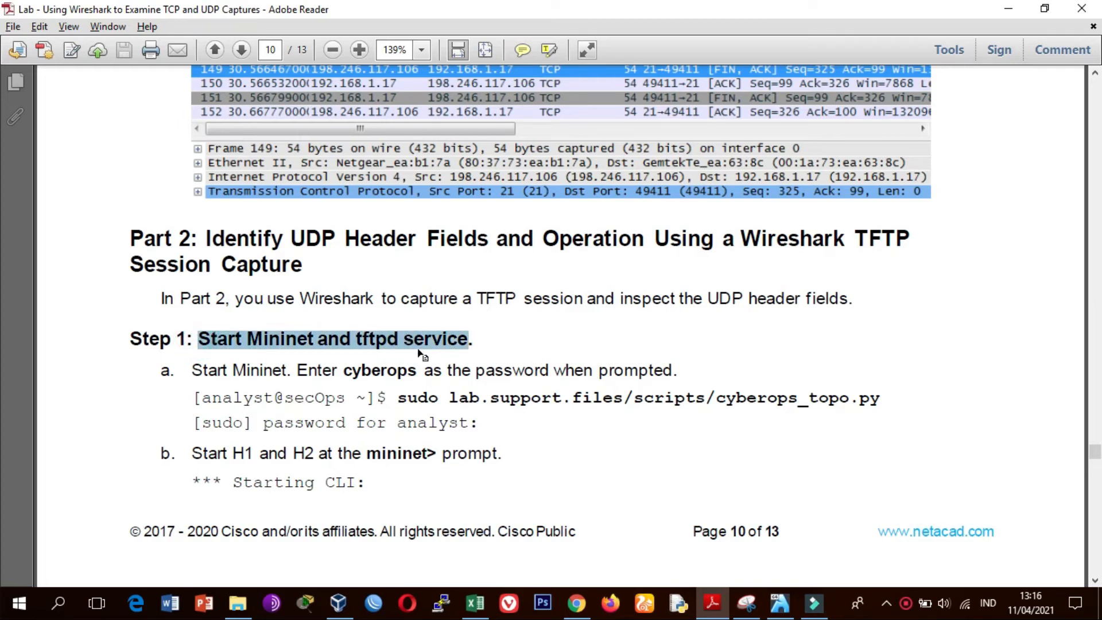
click(671, 329)
Switch to the CyberOps virtual machine, stop the capture and quit Wireshark without saving the packets.
key(alt+Tab)
click(1091, 50)
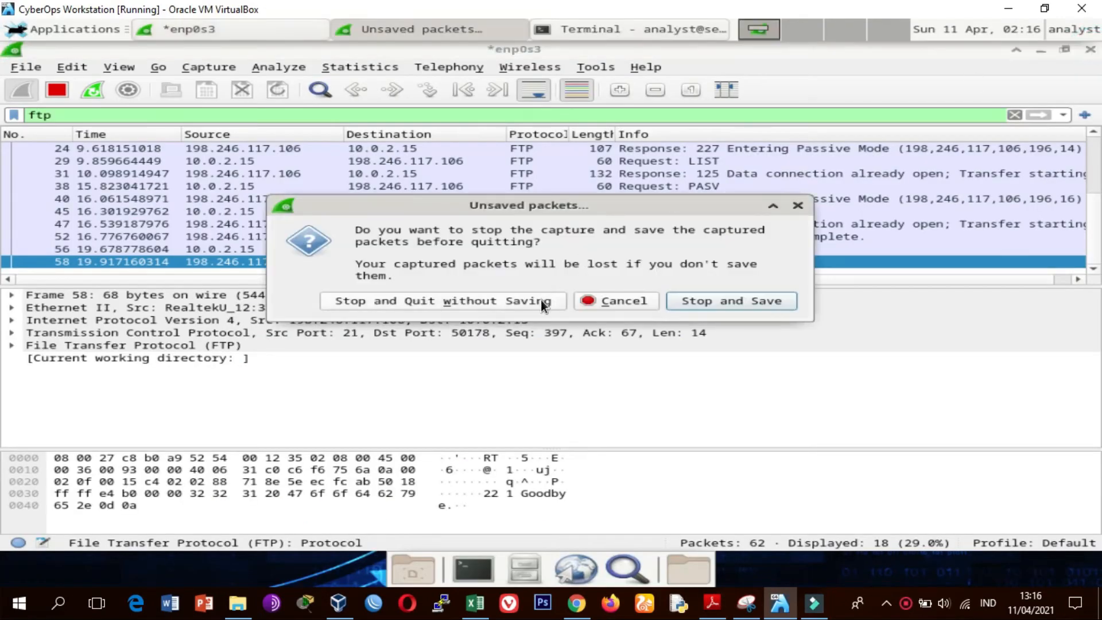
click(506, 301)
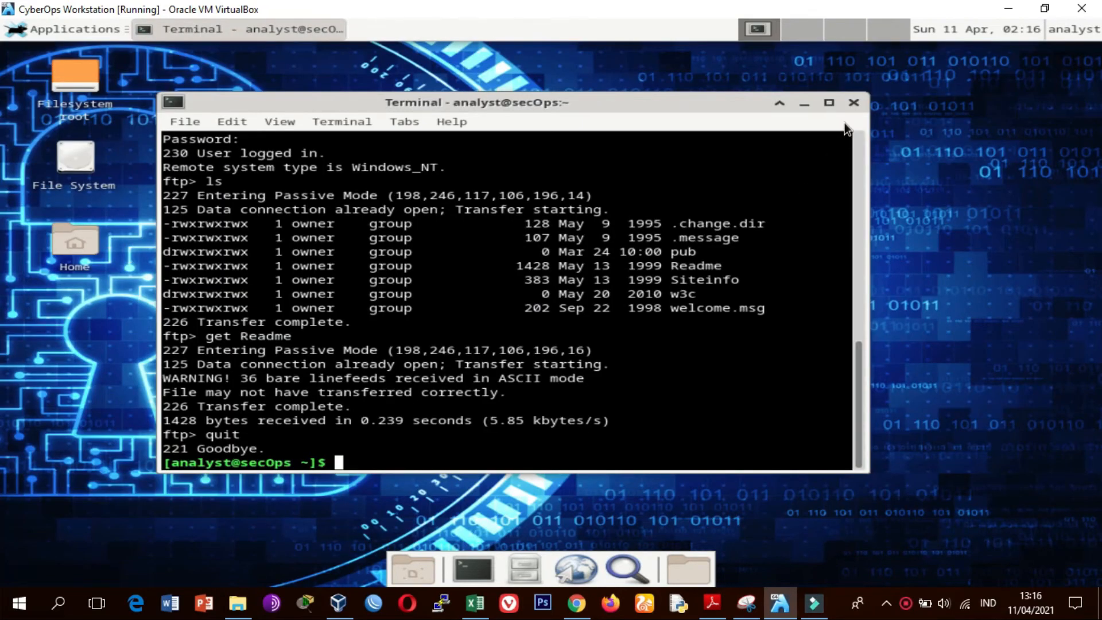
Replace the used FTP terminal with a new one and restore the virtual machine to a smaller window.
click(859, 103)
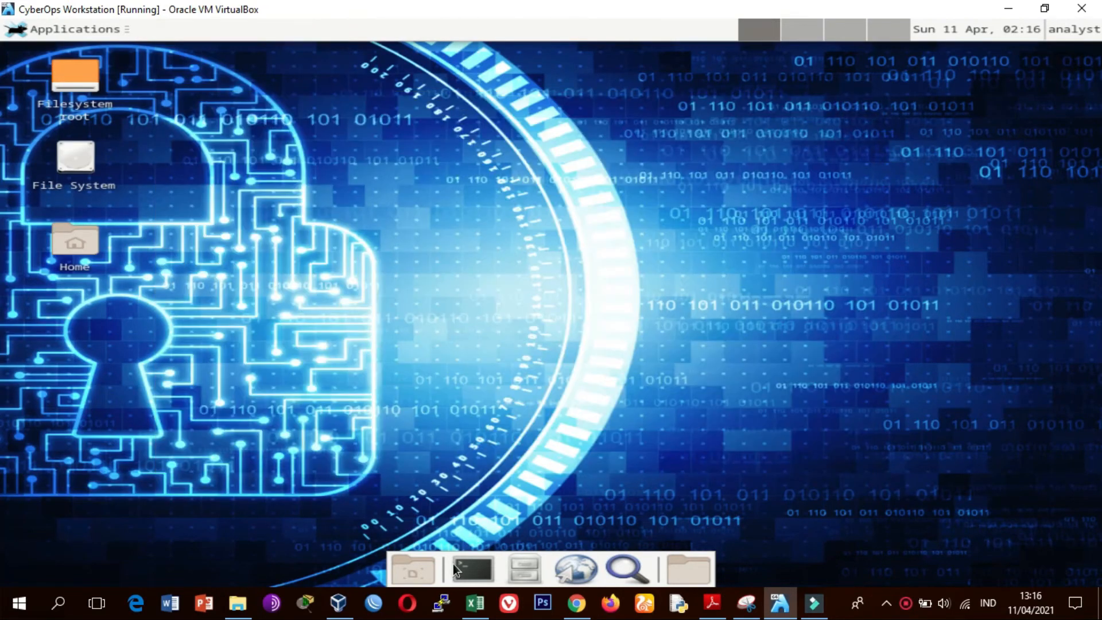
click(473, 570)
click(1044, 9)
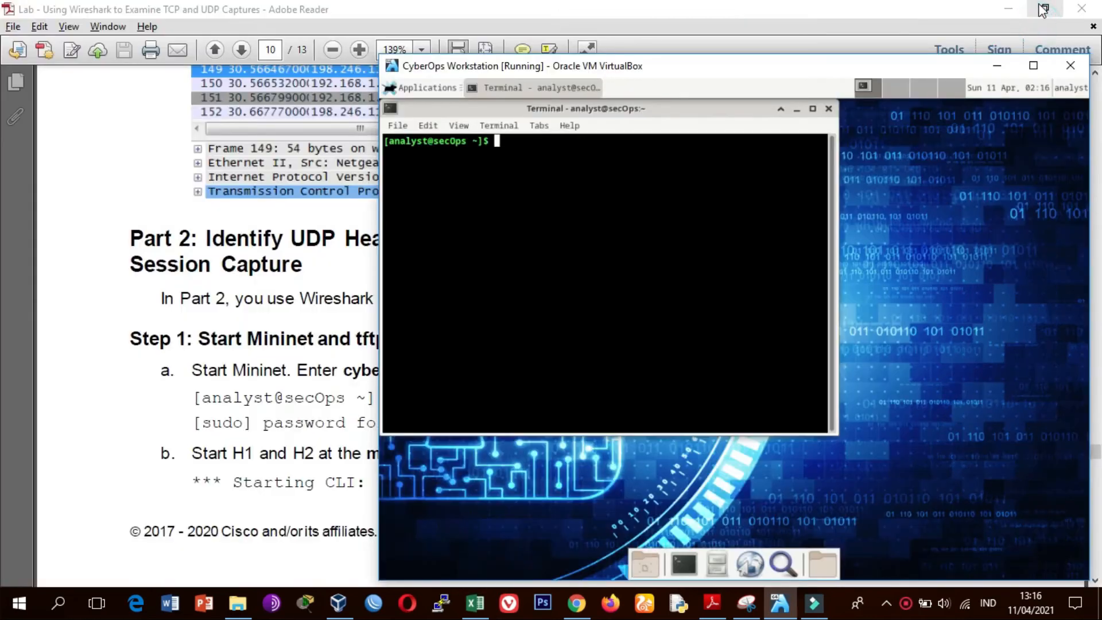
Read the lab guide's Part 2, Step 1 instructions for starting Mininet, hosts H1 and H2, and the tftpd server.
click(720, 49)
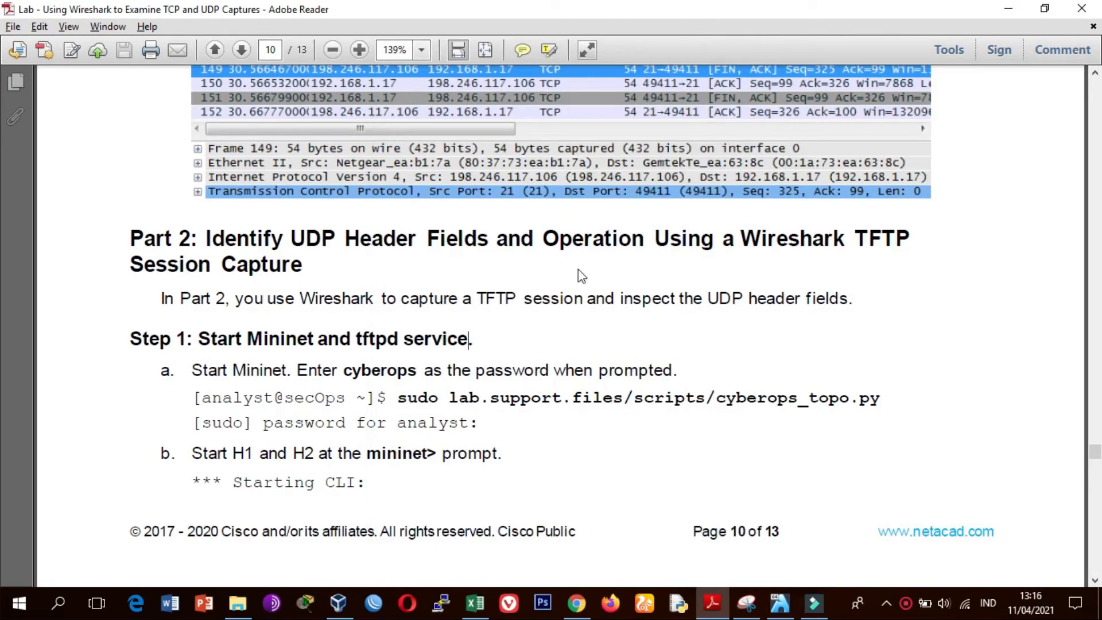
click(1095, 580)
drag(1096, 581, 1096, 581)
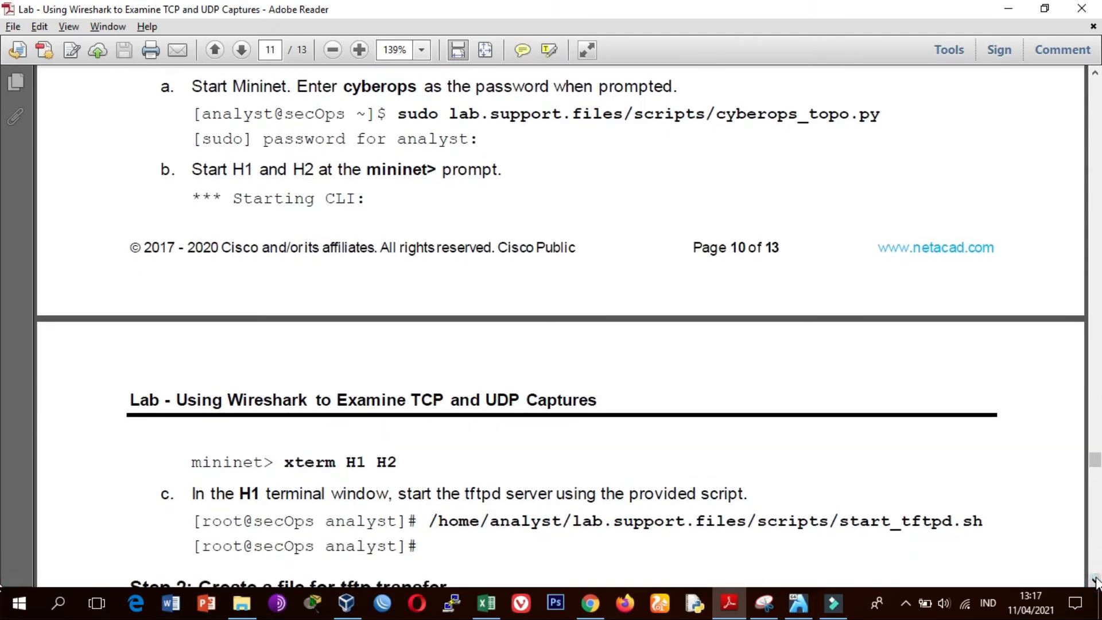
click(1096, 581)
Start Mininet in the virtual machine's terminal with "sudo lab.support.files/scripts/cyberops_topo.py", entering the sudo password when prompted.
key(alt+Tab)
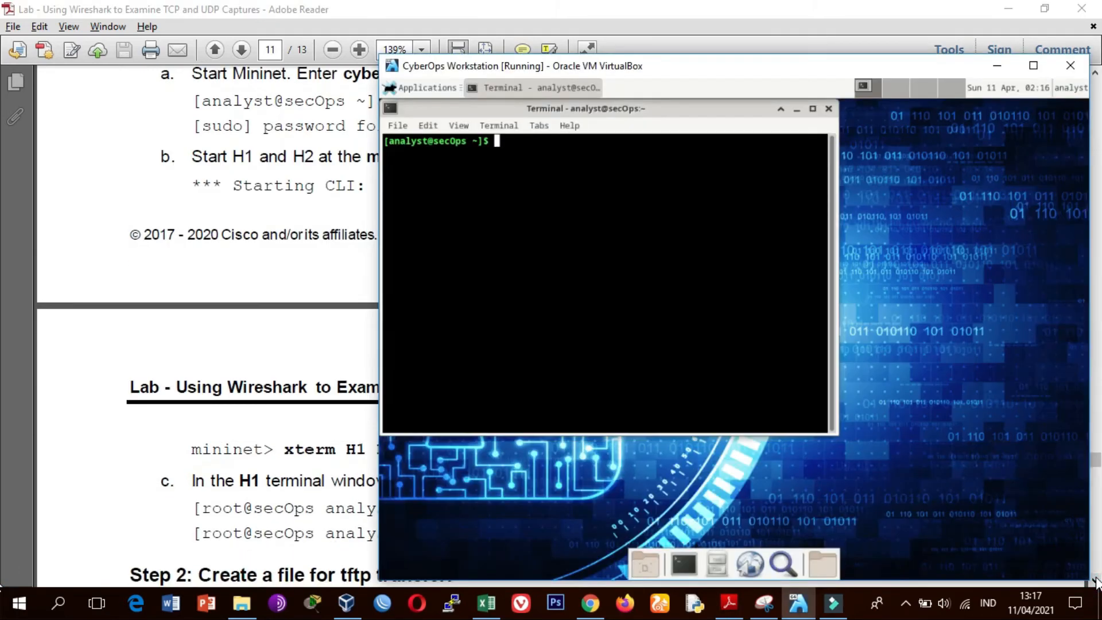
drag(757, 74, 607, 176)
text(sudo lab.support.files/scripts/cyberops_topo.p)
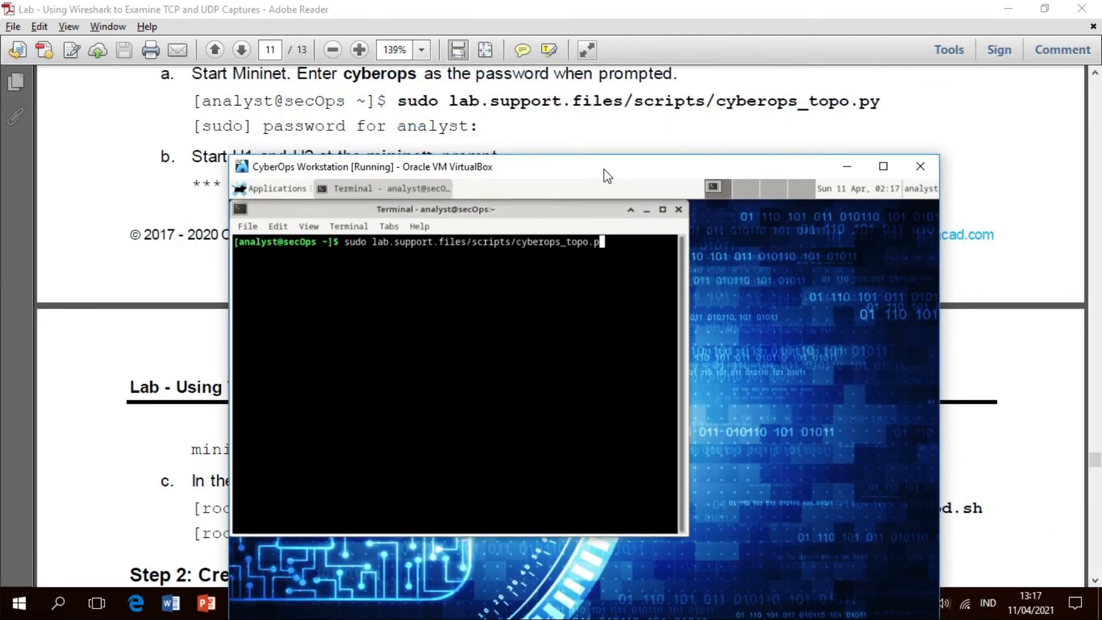
text(y)
key(Return)
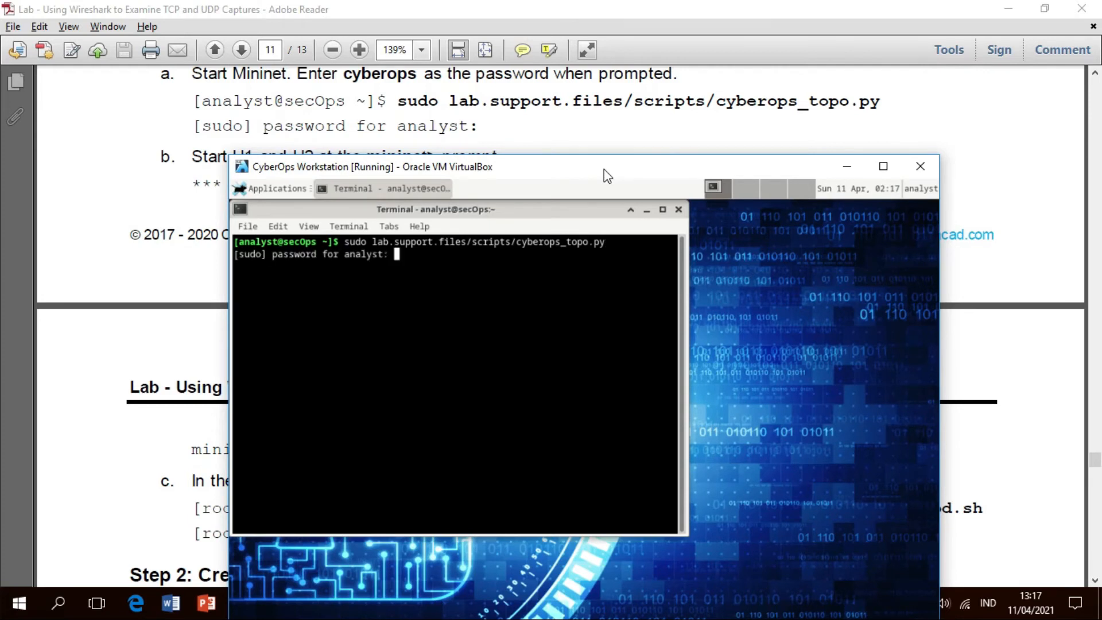
key(Return)
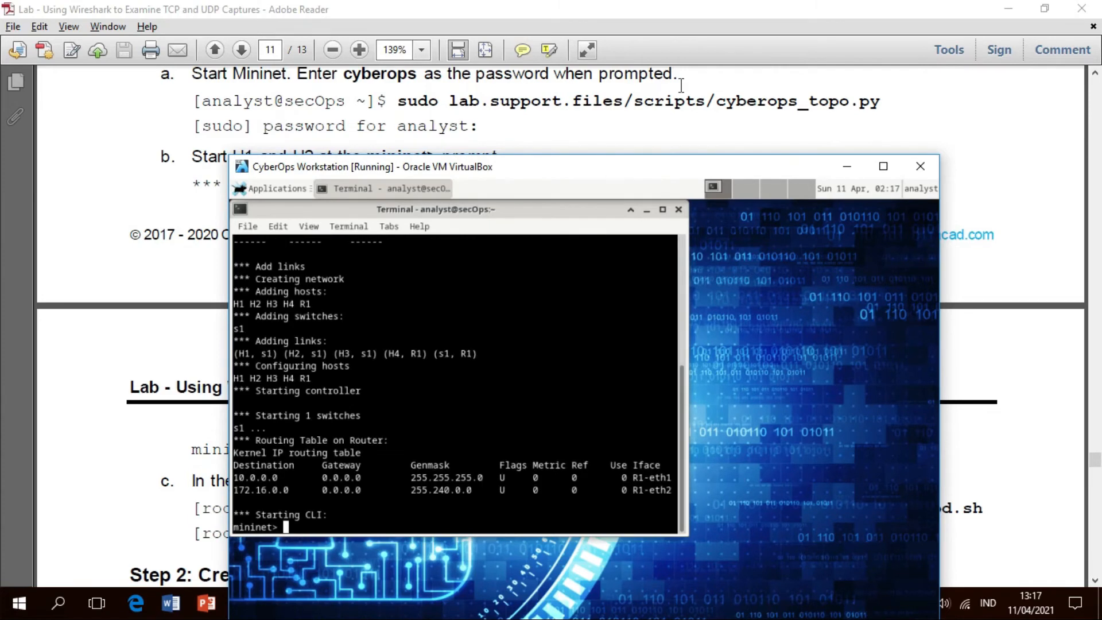
Reposition the virtual machine window around the guide text and open terminals for both hosts with "xterm H1 H2" at the Mininet prompt.
drag(477, 155, 452, 219)
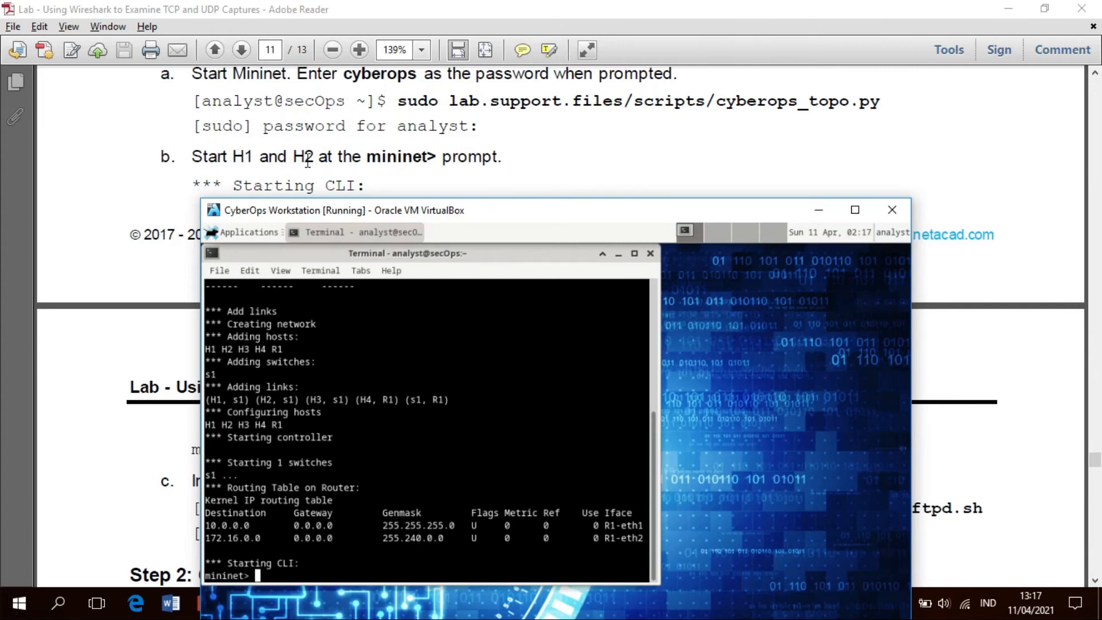
drag(403, 216, 518, 121)
text(xterm H1 H2)
key(Return)
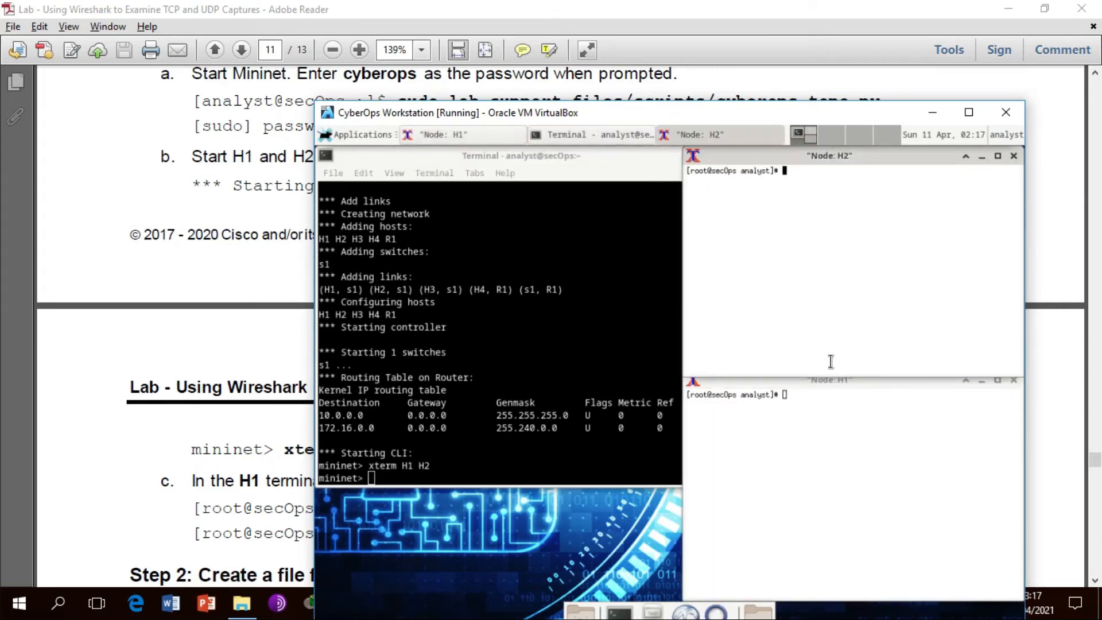
Start the tftpd server in the H1 terminal by running the guide's script "/home/analyst/lab.support.files/scripts/start_tftpd.sh".
click(820, 419)
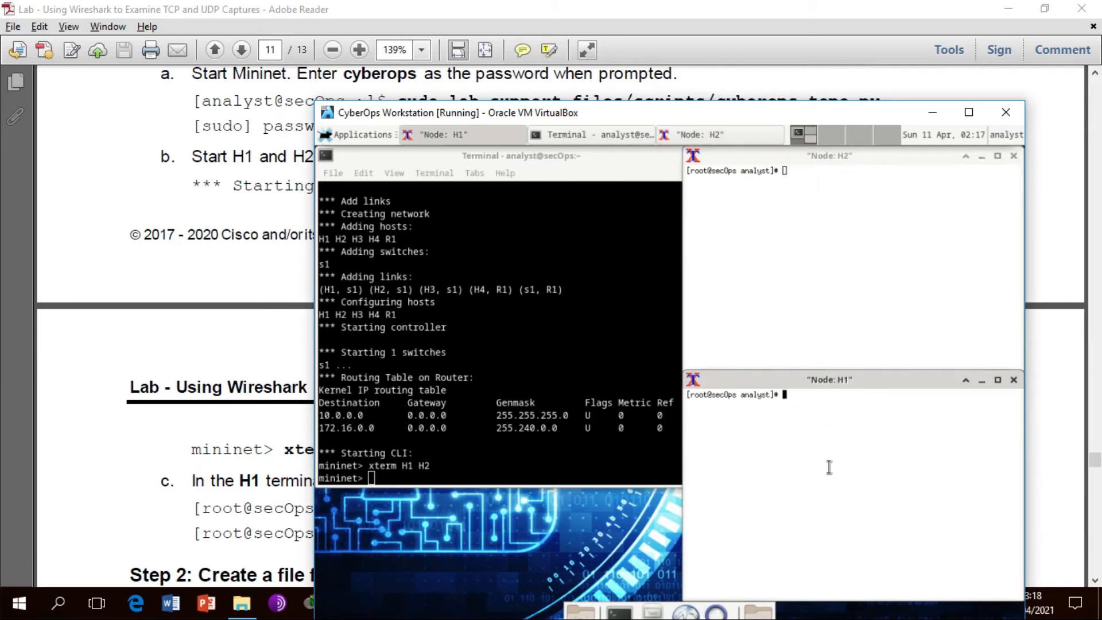
click(207, 456)
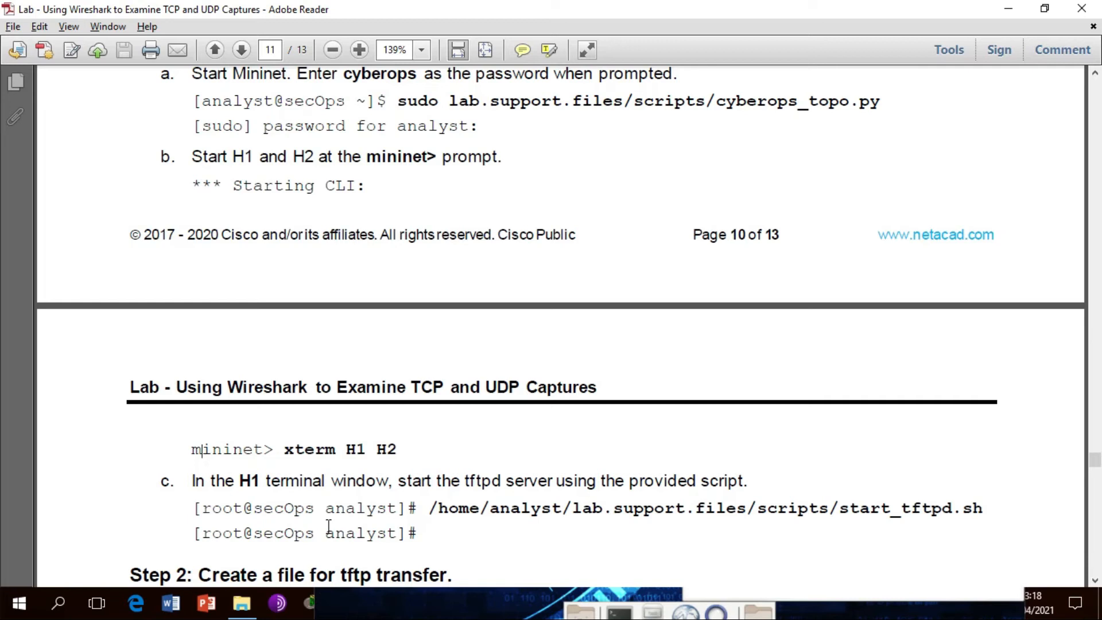
drag(963, 500, 1058, 475)
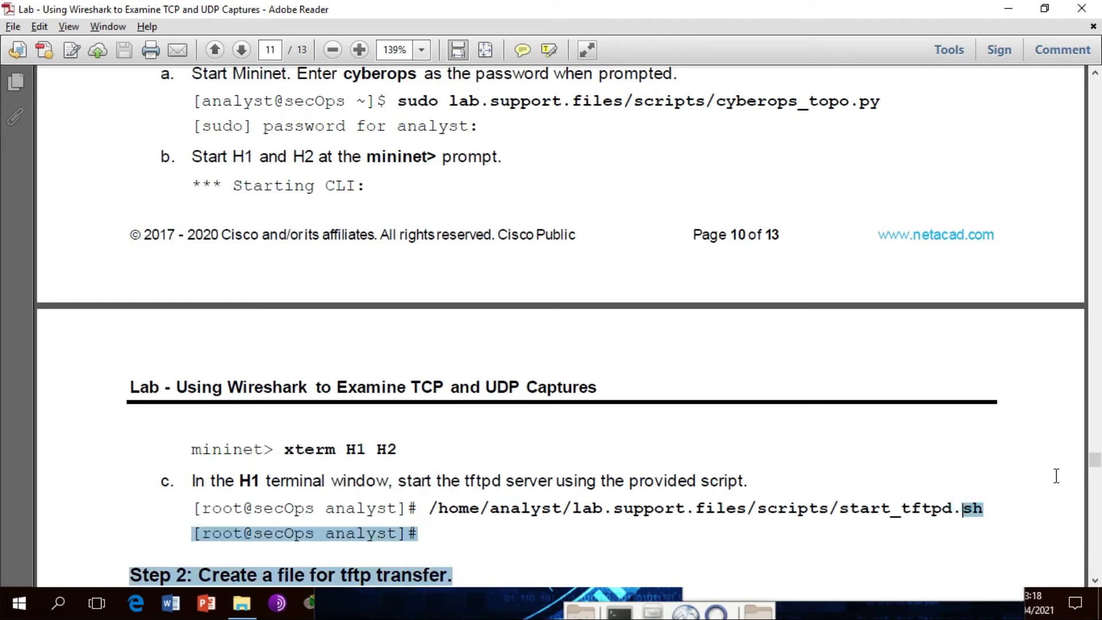
click(973, 507)
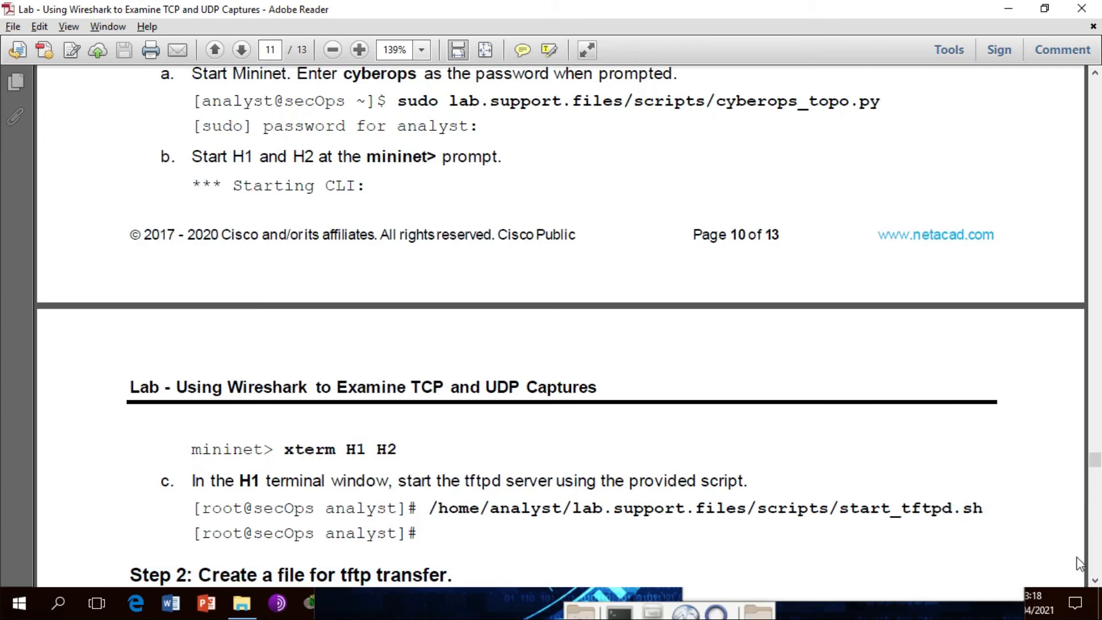
drag(1096, 462, 1095, 473)
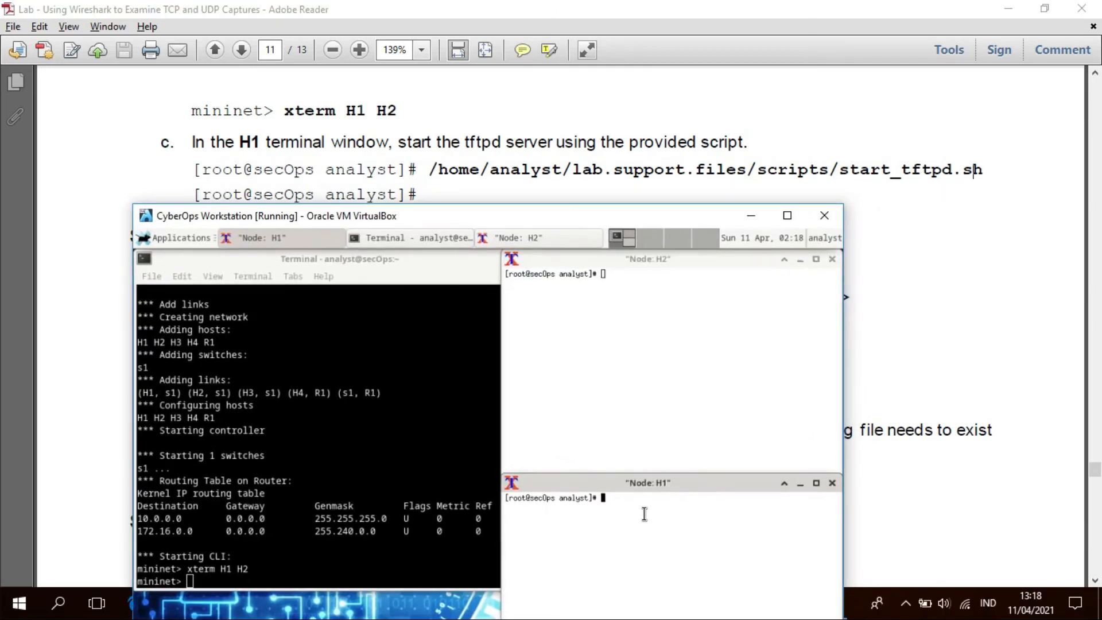
click(644, 513)
text(/home/analys)
text(t/lab.support.files/sc)
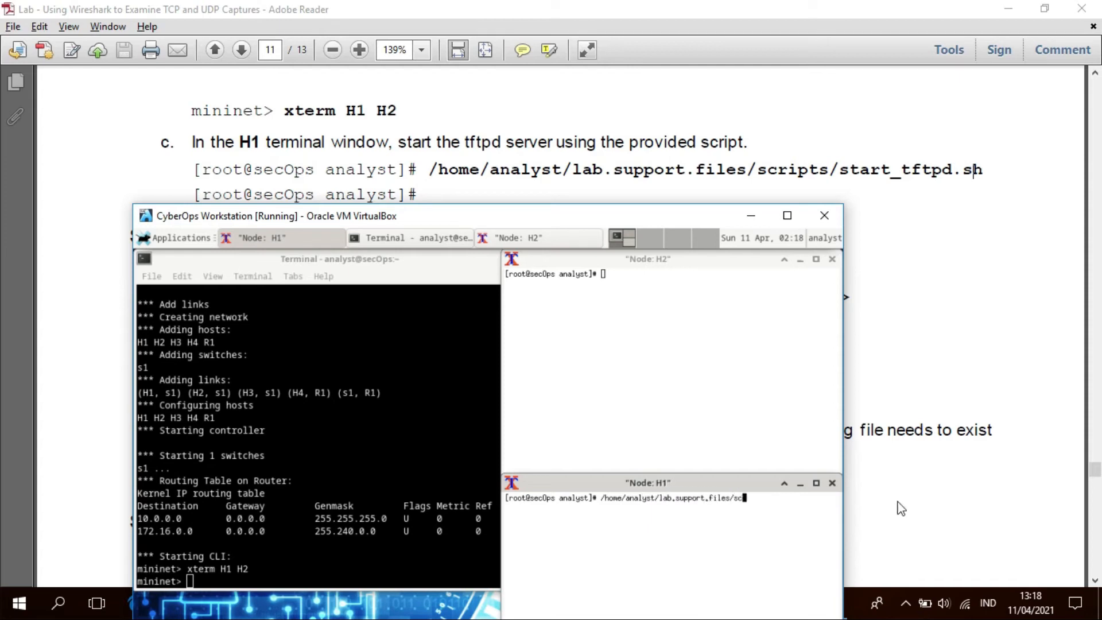
text(ripts/start_tftpd.sh)
key(Return)
Create the TFTP text file from the H1 prompt with echo "This File Cointains My TFTP Data . " > /srv/tftp/my_tftp_data.
drag(603, 216, 747, 97)
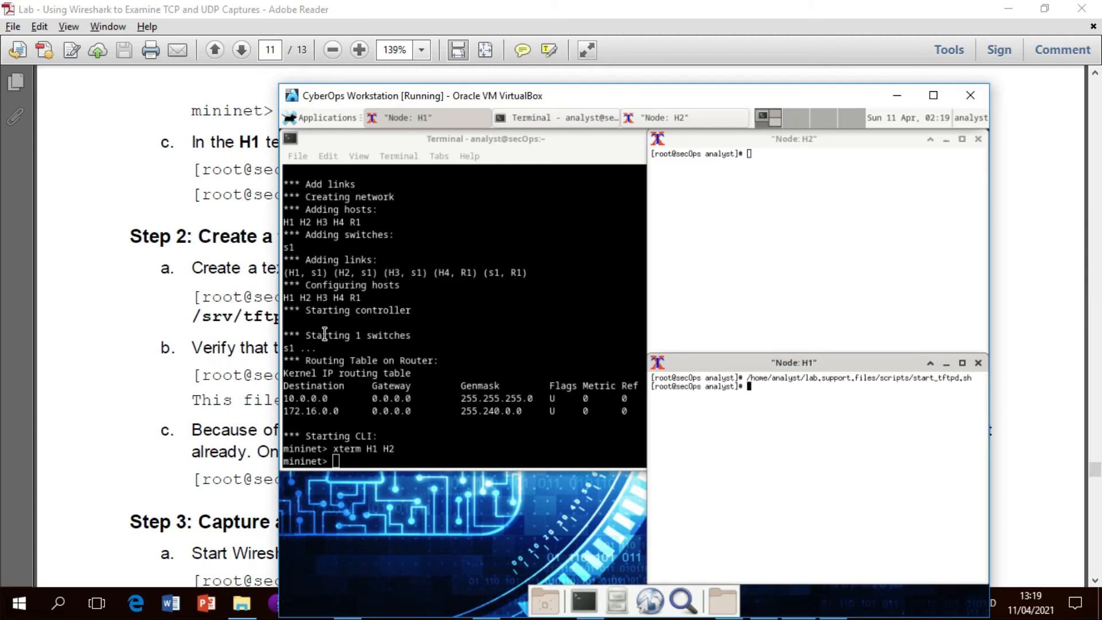
click(127, 334)
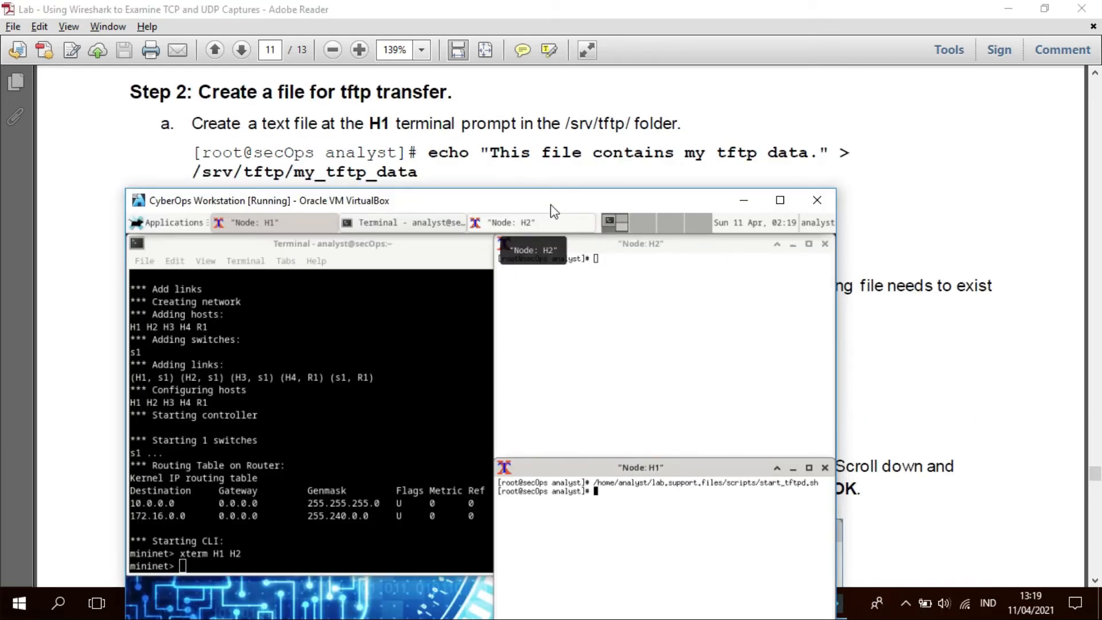
text(st]# echo)
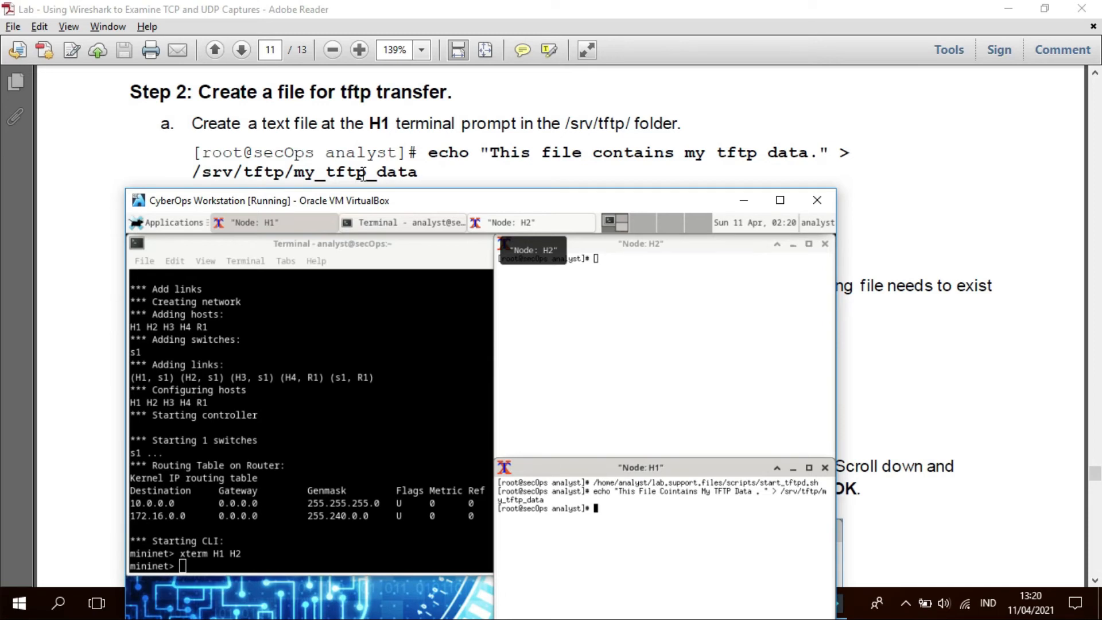
Verify the new file's contents in the H1 terminal with "cat /srv/tftp/my_tftp_data", as the guide's Step 2b instructs.
click(418, 168)
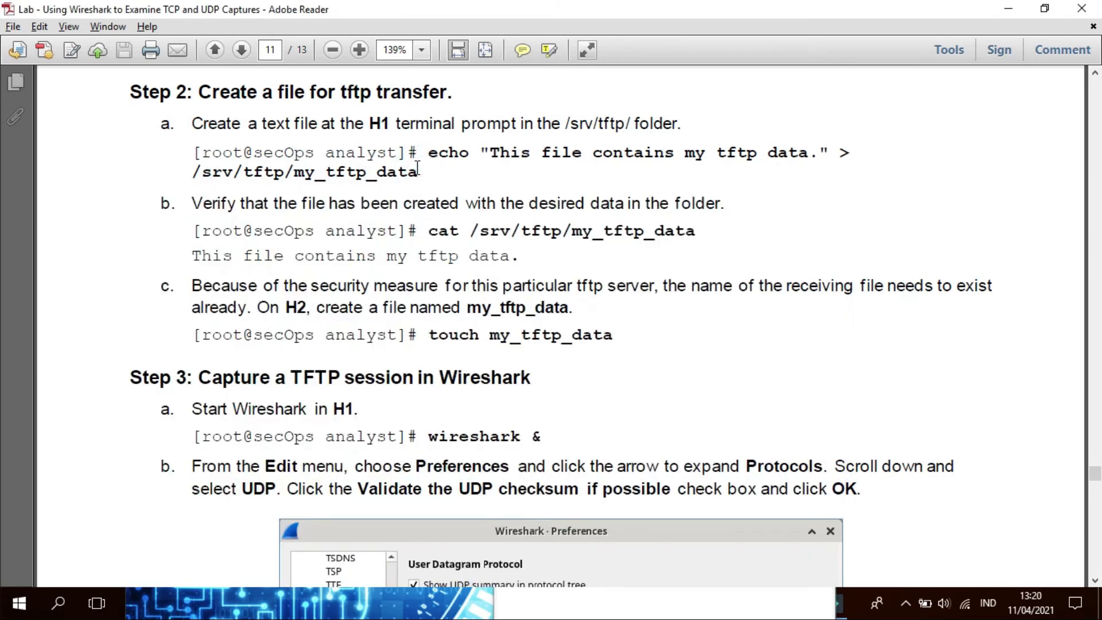
drag(427, 230, 700, 225)
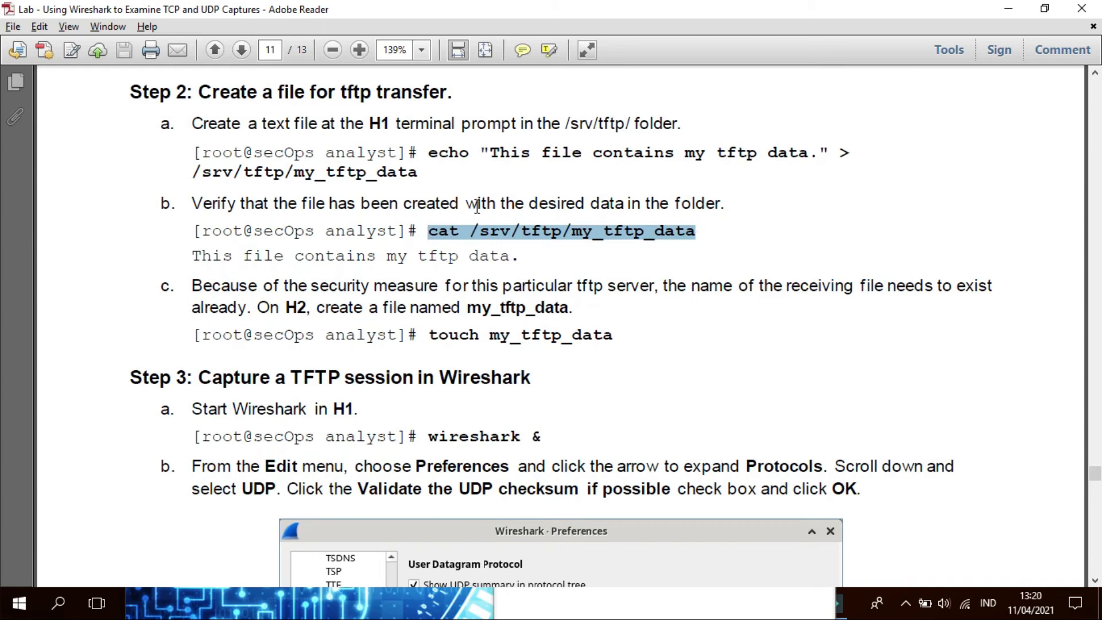
click(790, 237)
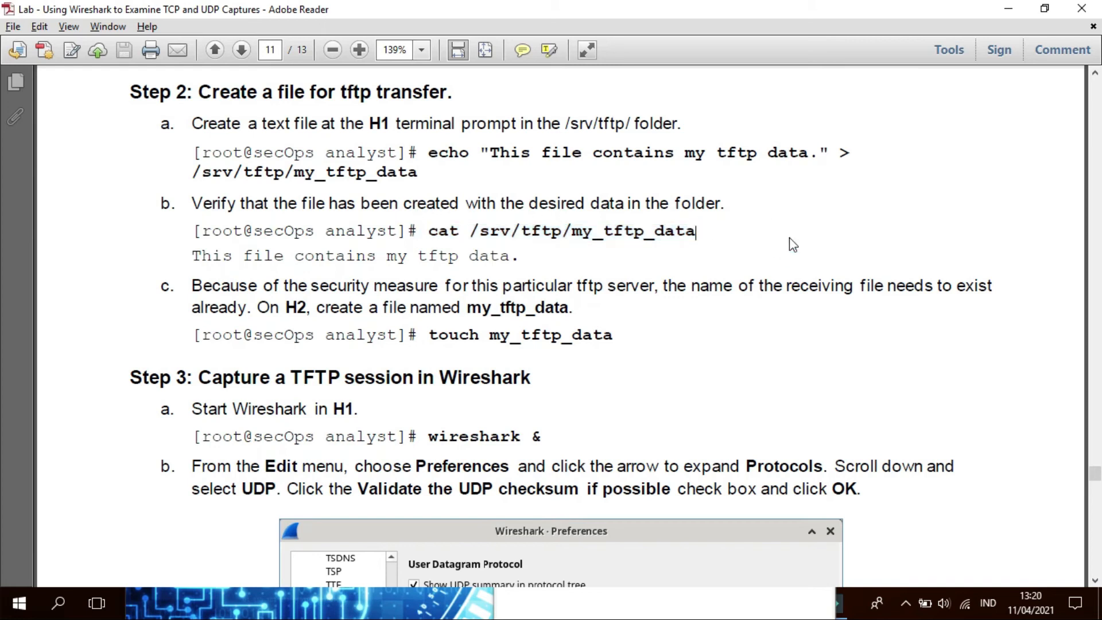
key(alt+Tab)
text(cat /srv/tftp/my_tftp_data)
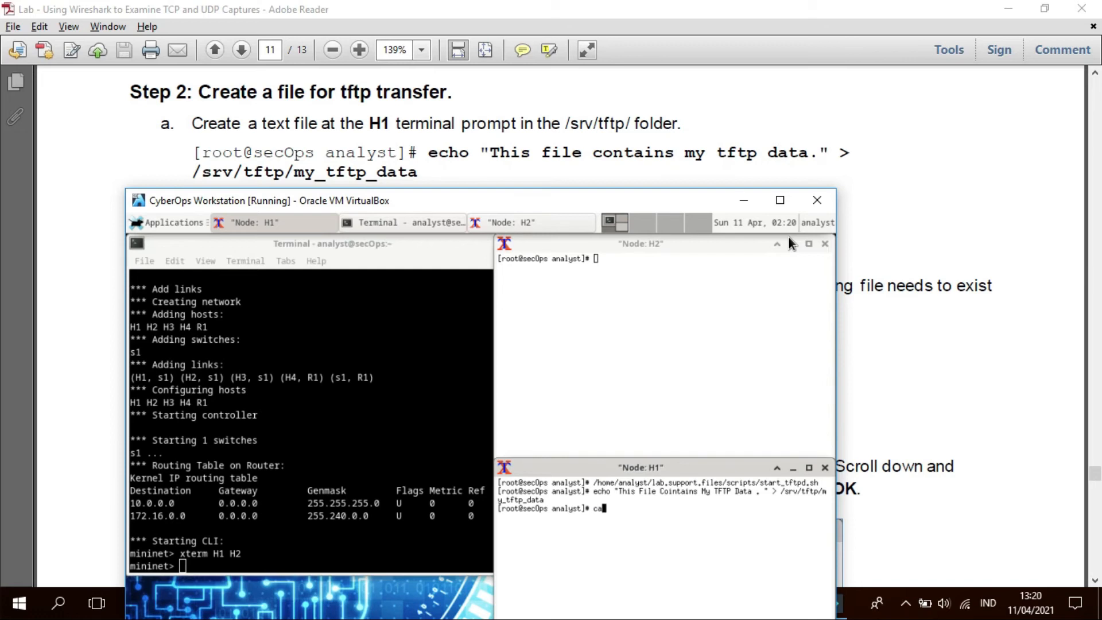
key(Return)
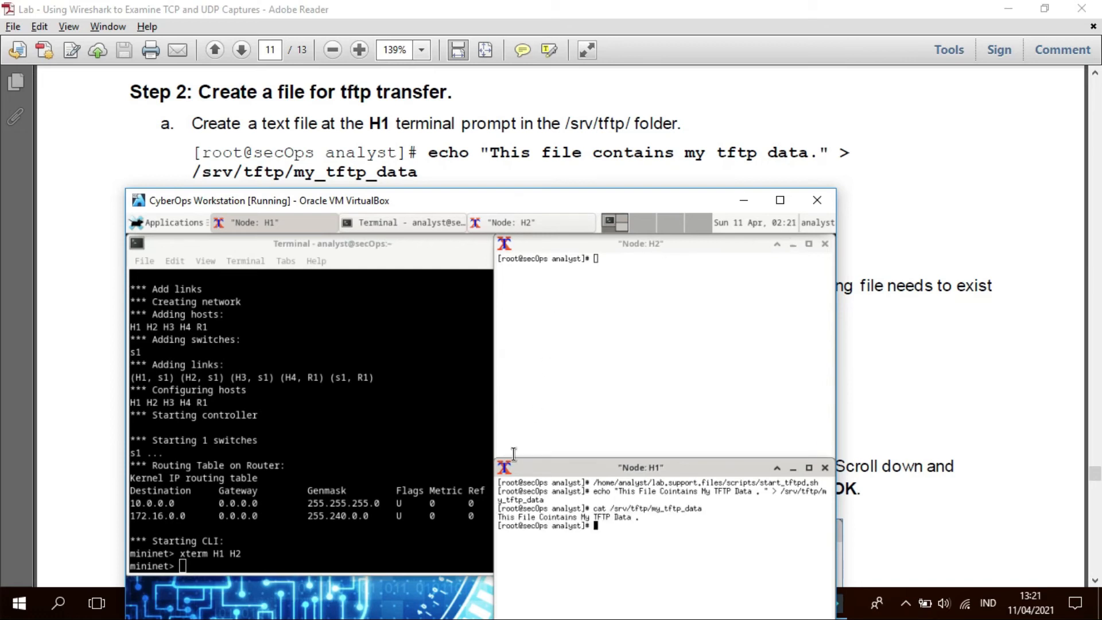
drag(497, 515, 599, 512)
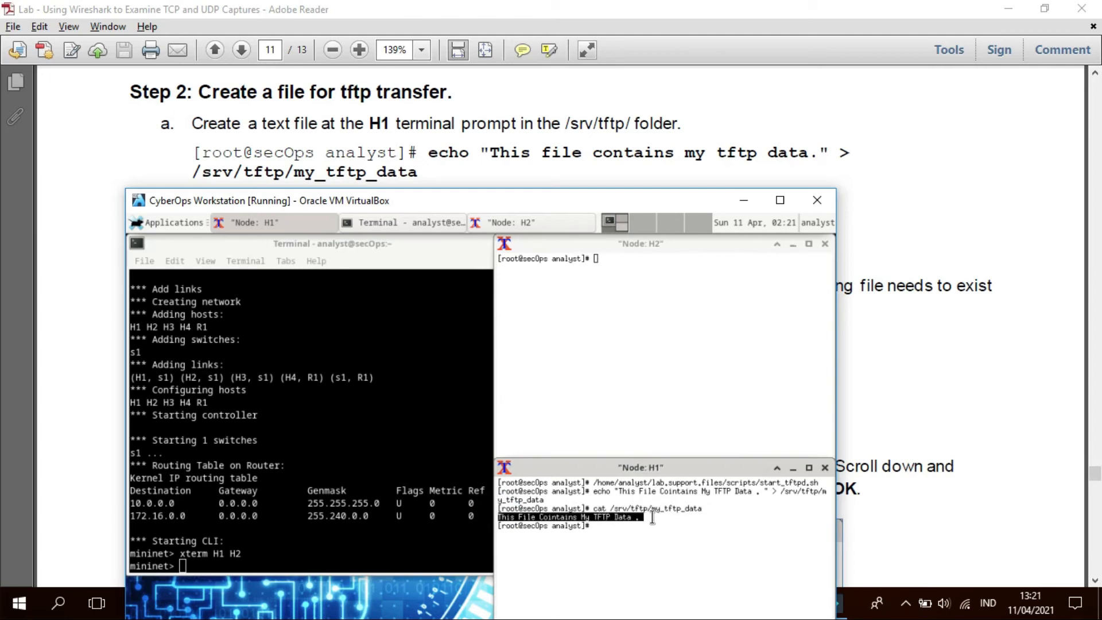
Create the receiving file from the H1 terminal with "touch my_tftp_data".
click(744, 200)
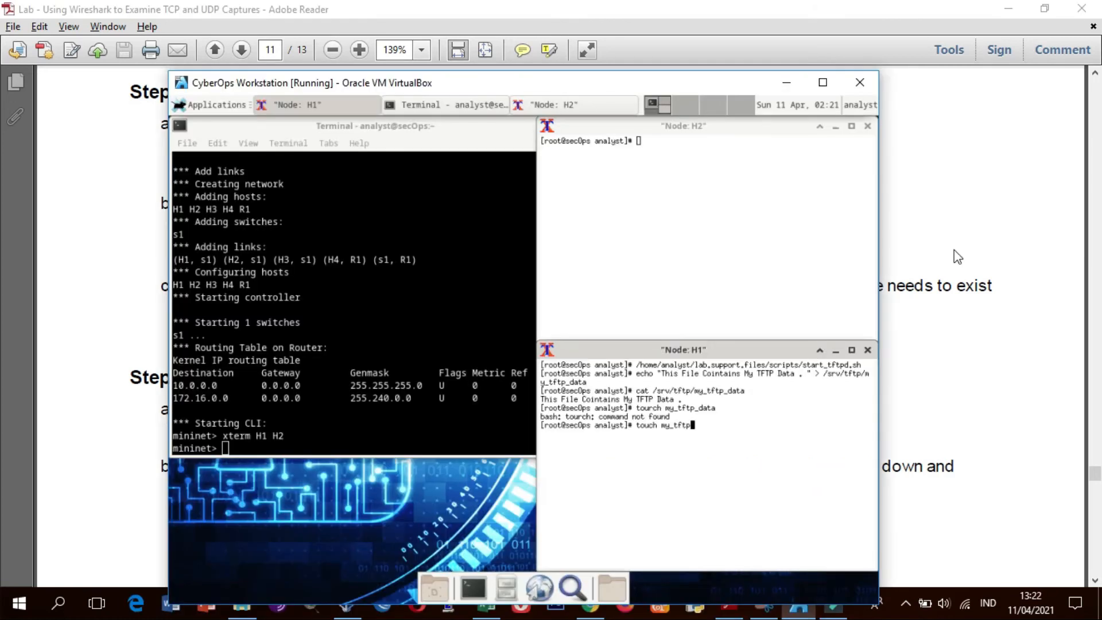
text(_data)
key(Return)
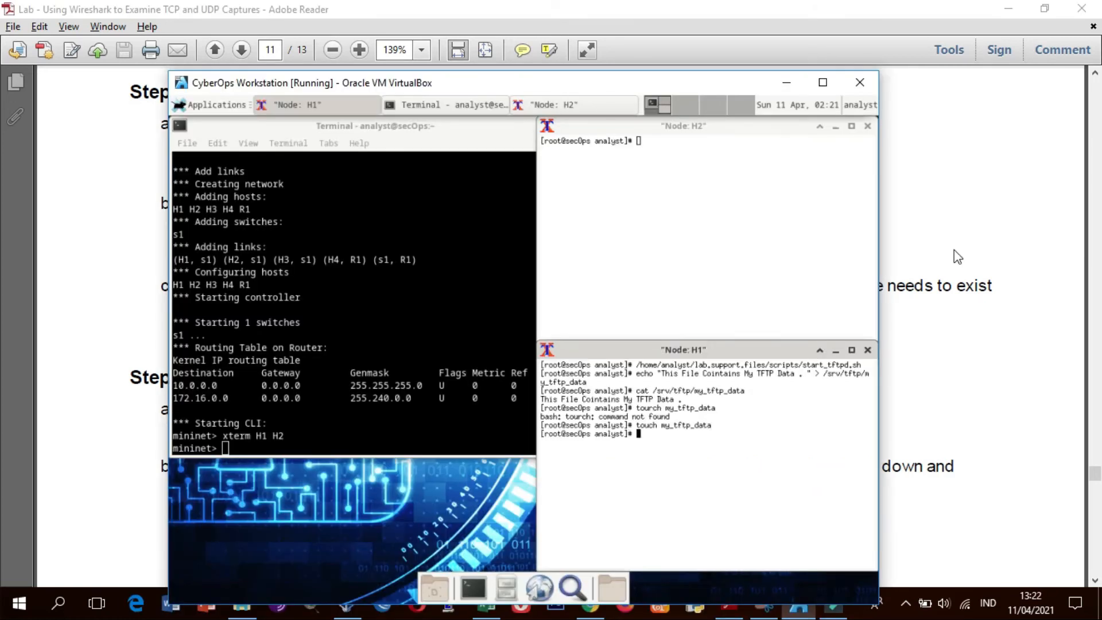
Bring up the guide's Step 3 and start Wireshark from the H1 terminal with "wireshark &".
click(955, 217)
scroll(955, 216, down, 5)
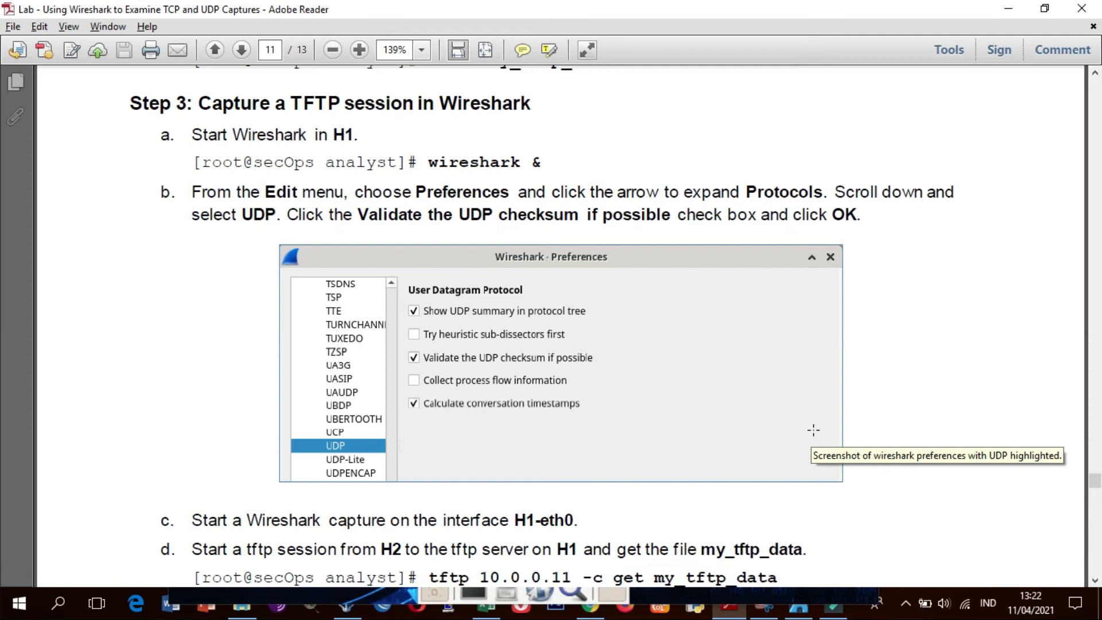
key(alt+Tab)
text(wireshark &)
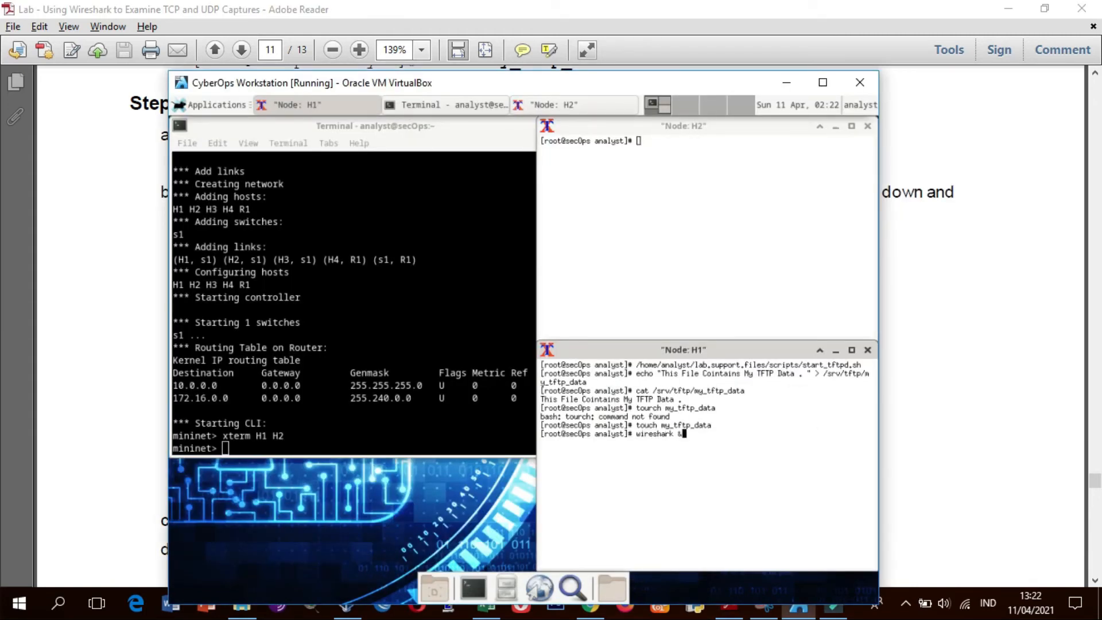
key(Return)
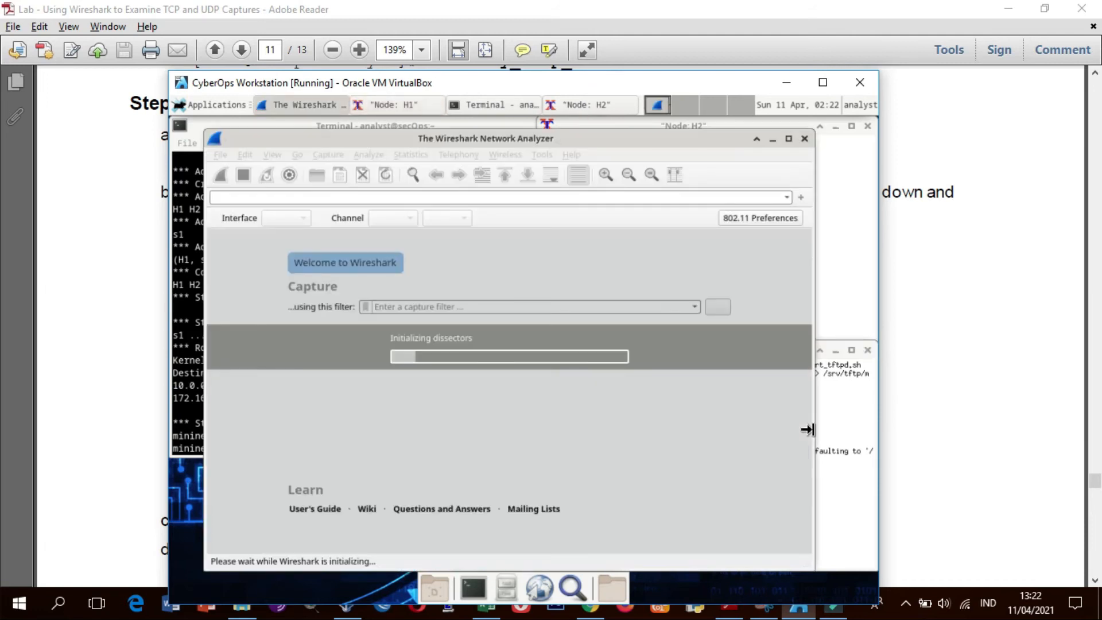
Check the guide's Step 3b, open Wireshark's preferences and expand the Protocols list.
click(122, 321)
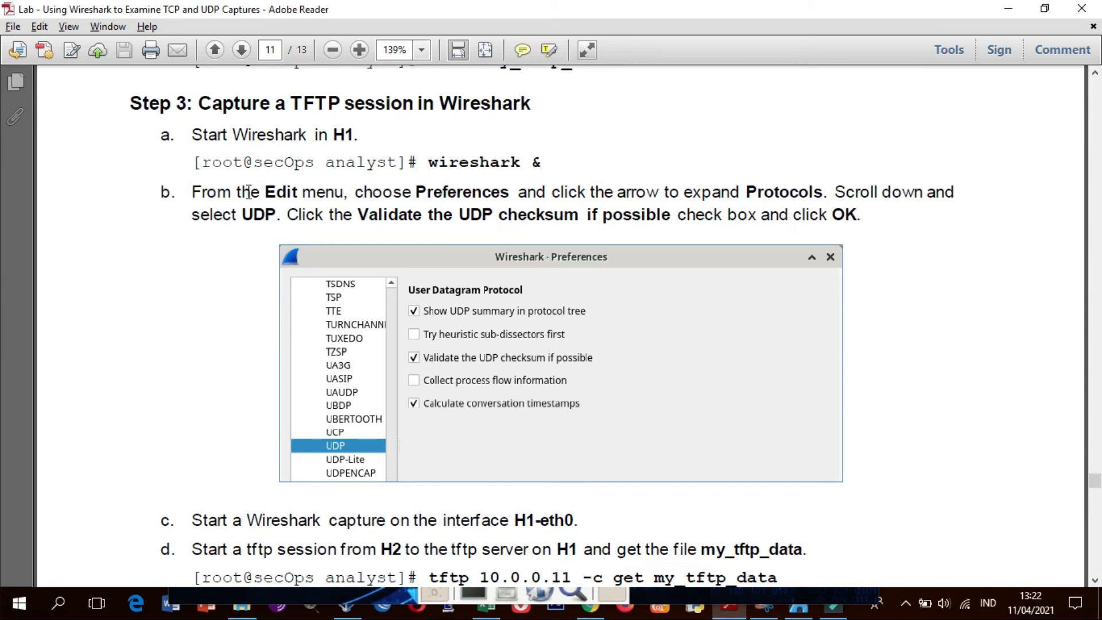
drag(263, 189, 278, 191)
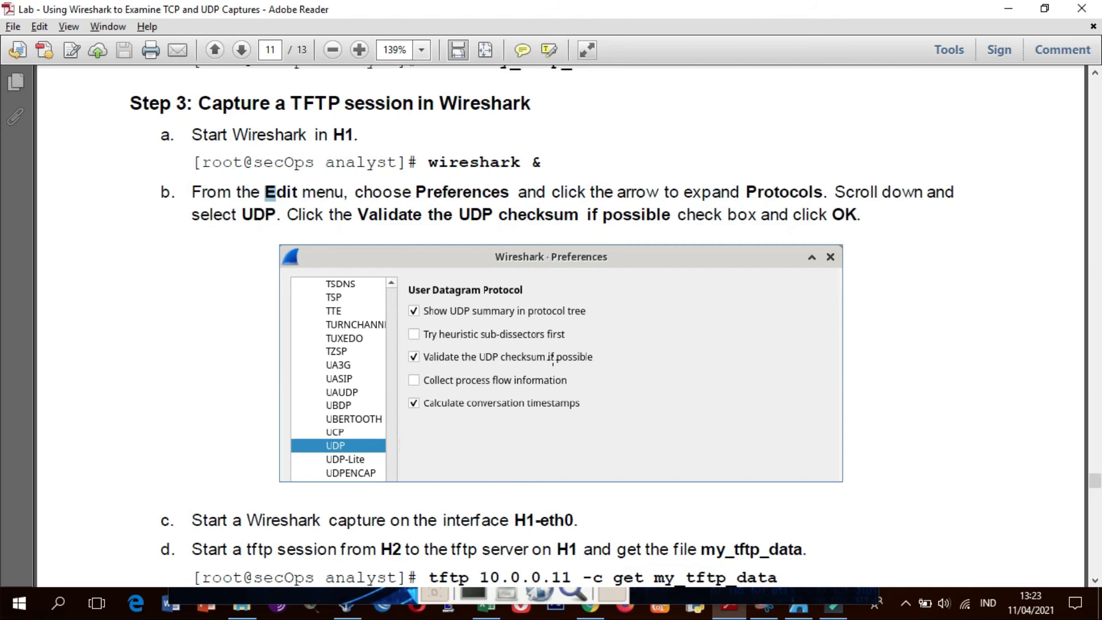
key(alt+Tab)
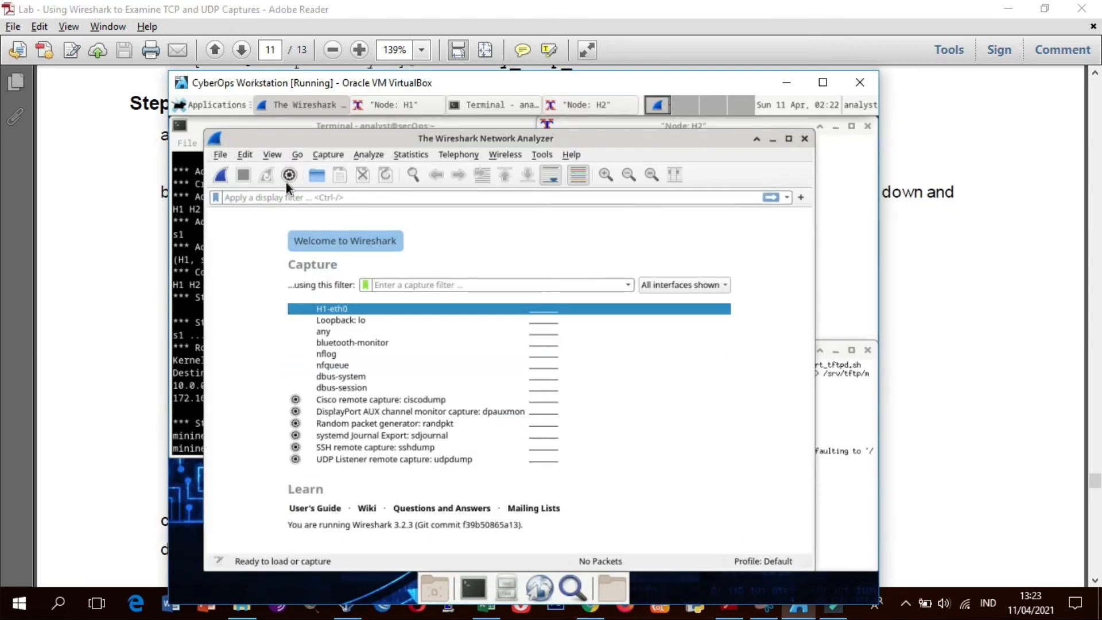
click(245, 154)
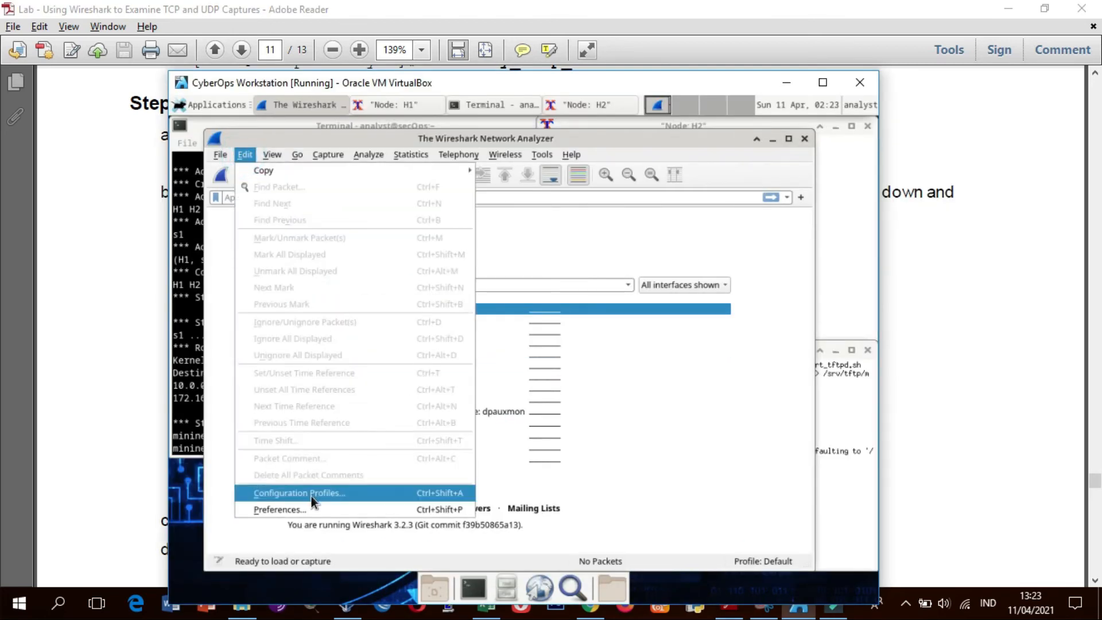
click(309, 510)
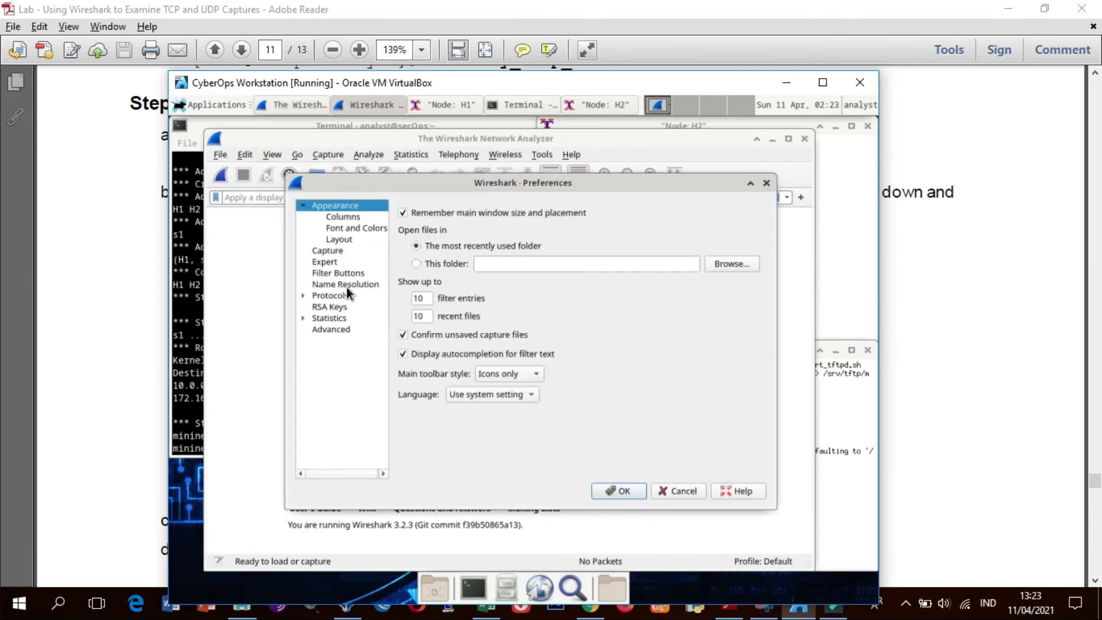
click(334, 297)
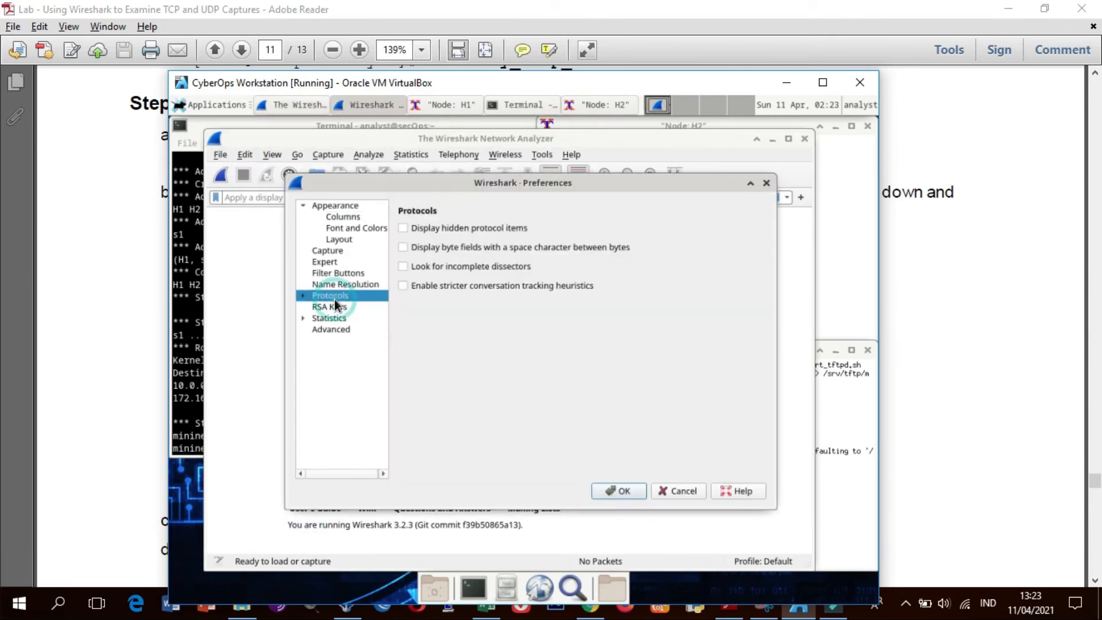
click(304, 295)
Select UDP among the protocols, set its "Validate the UDP checksum if possible" option and accept the preferences.
click(384, 276)
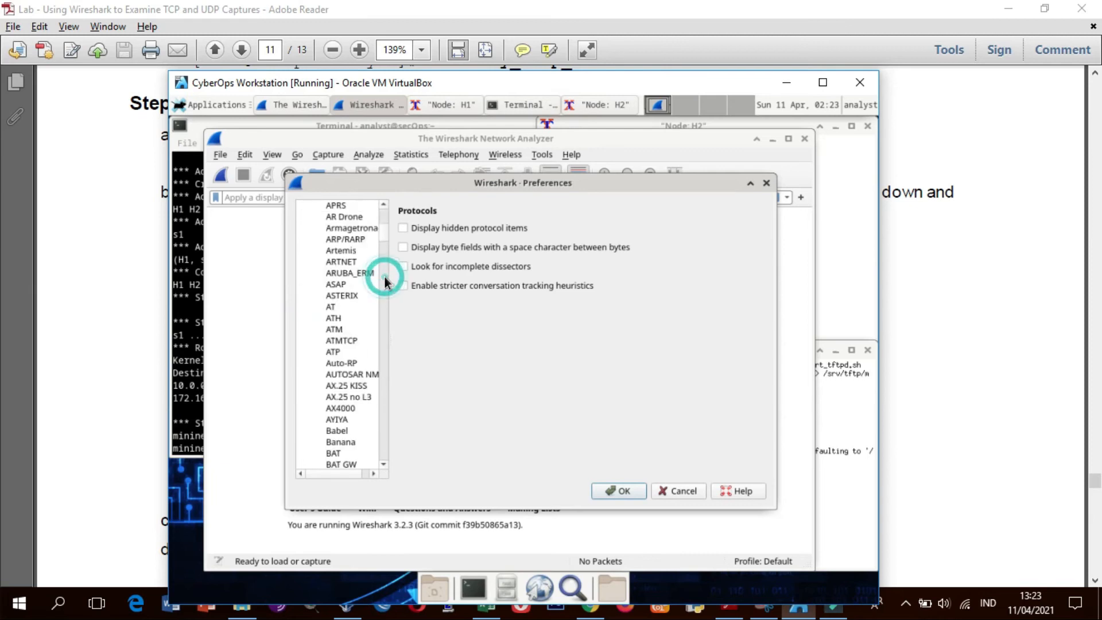
drag(383, 237, 381, 421)
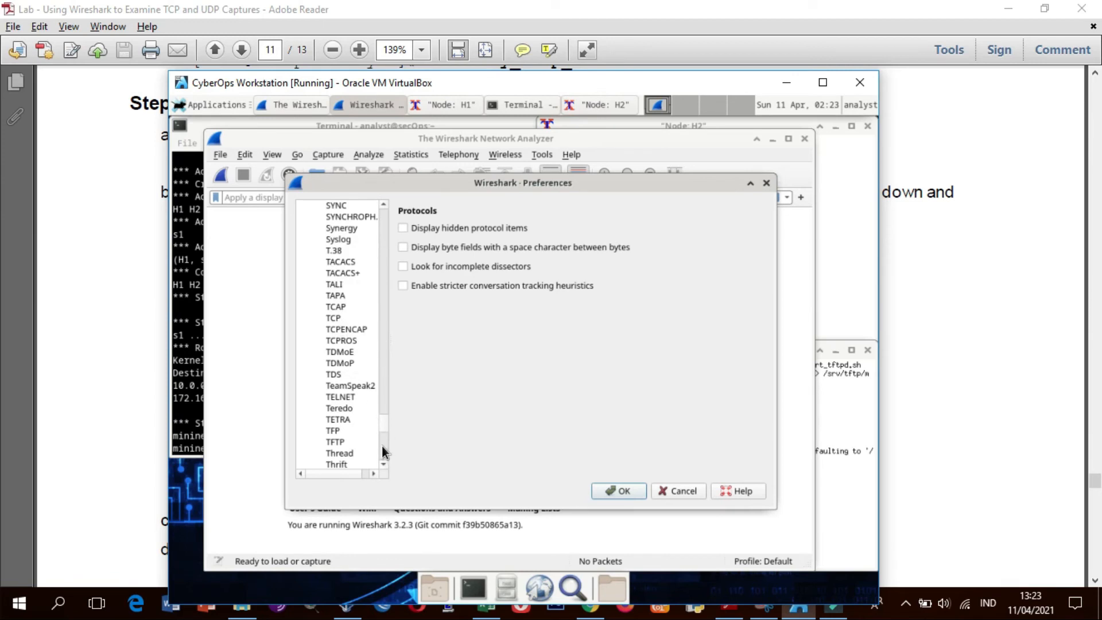
click(381, 446)
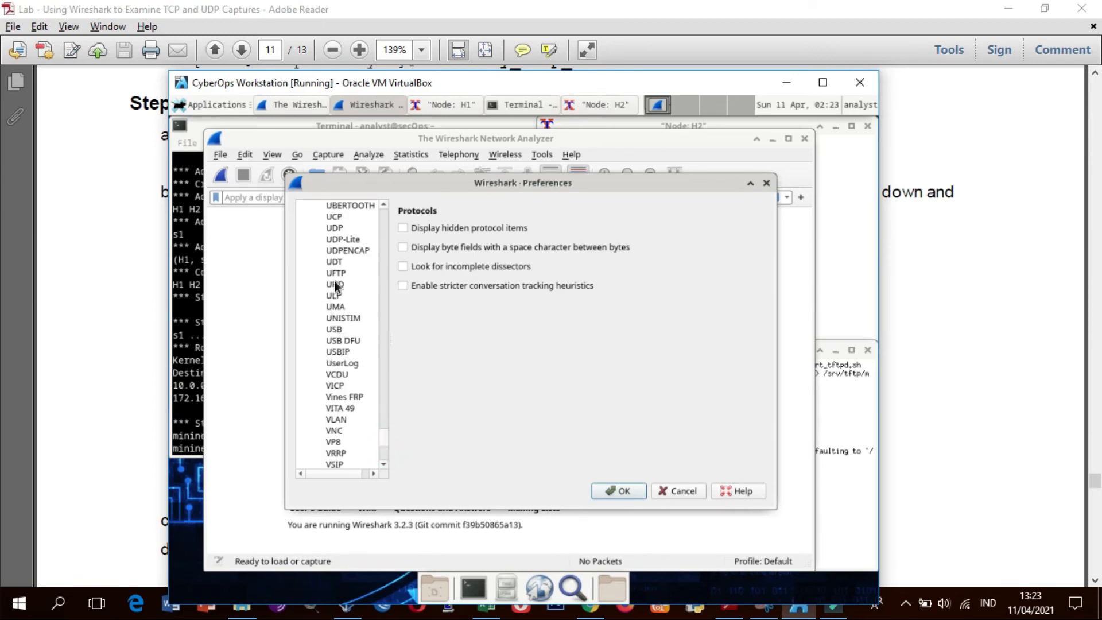
click(336, 228)
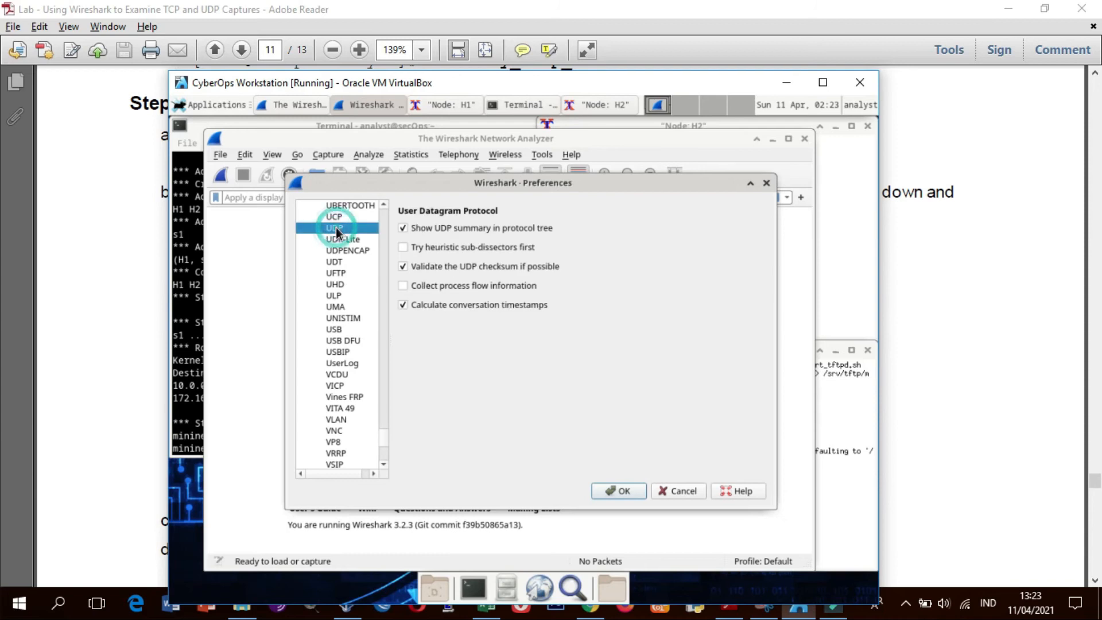
click(404, 266)
click(630, 492)
Check the interface named in the guide and start a Wireshark capture on H1-eth0.
key(alt+Tab)
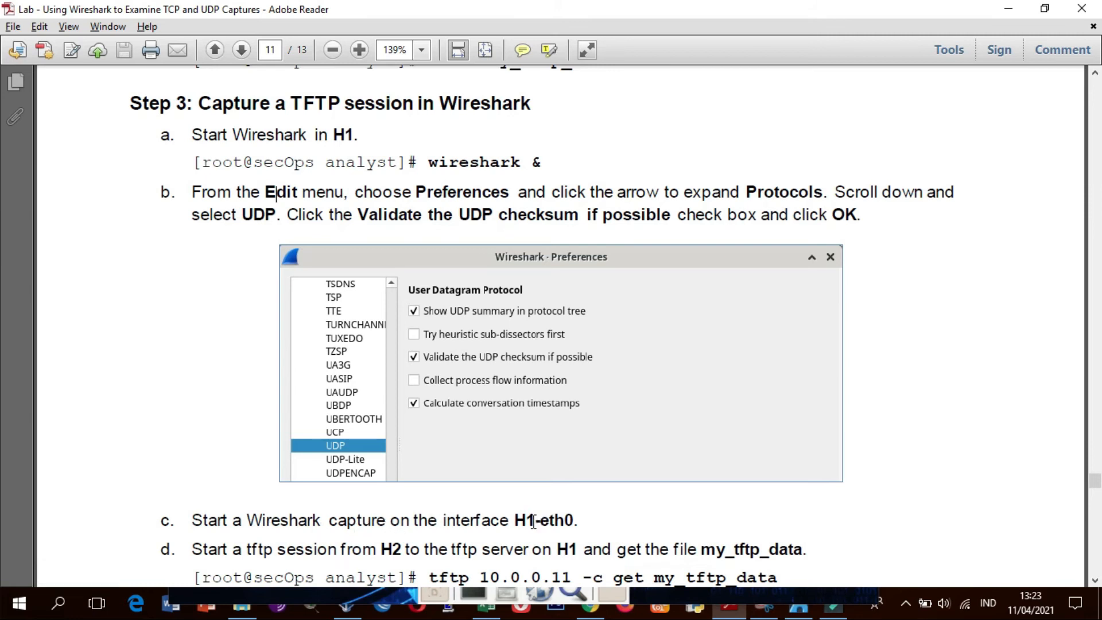
key(alt+Tab)
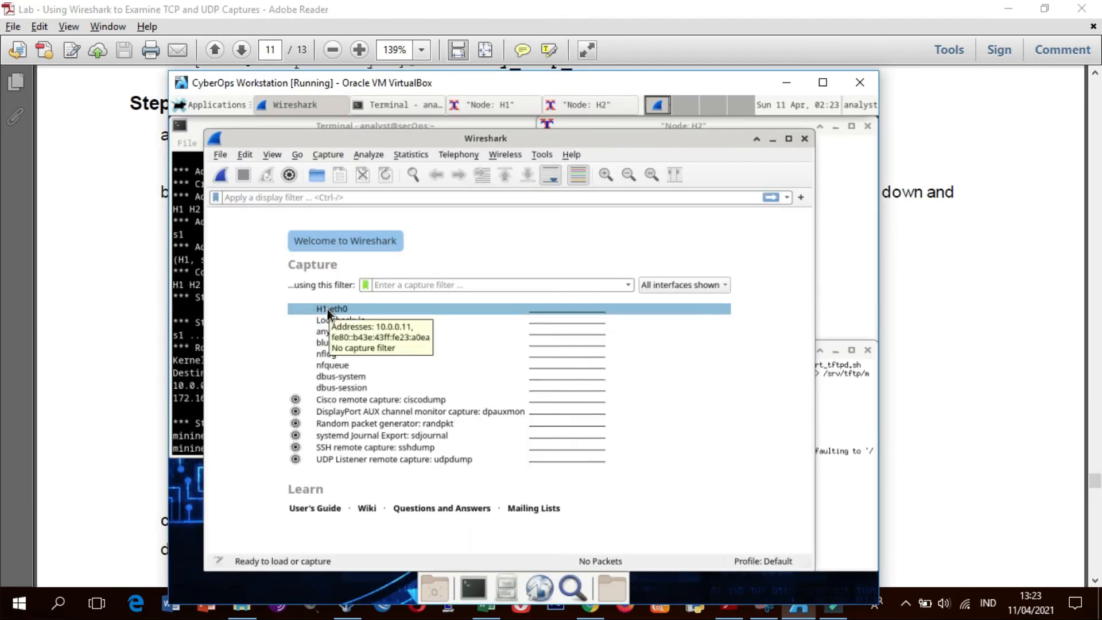
double_click(327, 309)
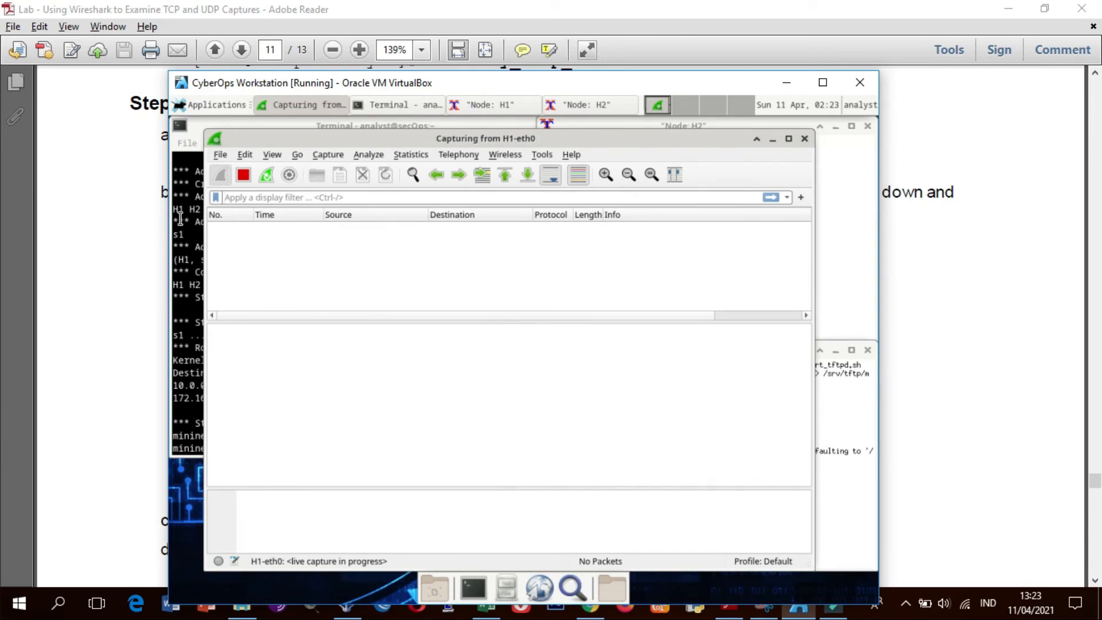
Check the guide's Step 3d and fetch the file from H1 by running "tftp 10.0.0.11 -c get my_tftp_data" in the H2 terminal.
key(alt+Tab)
scroll(1, 494, down, 6)
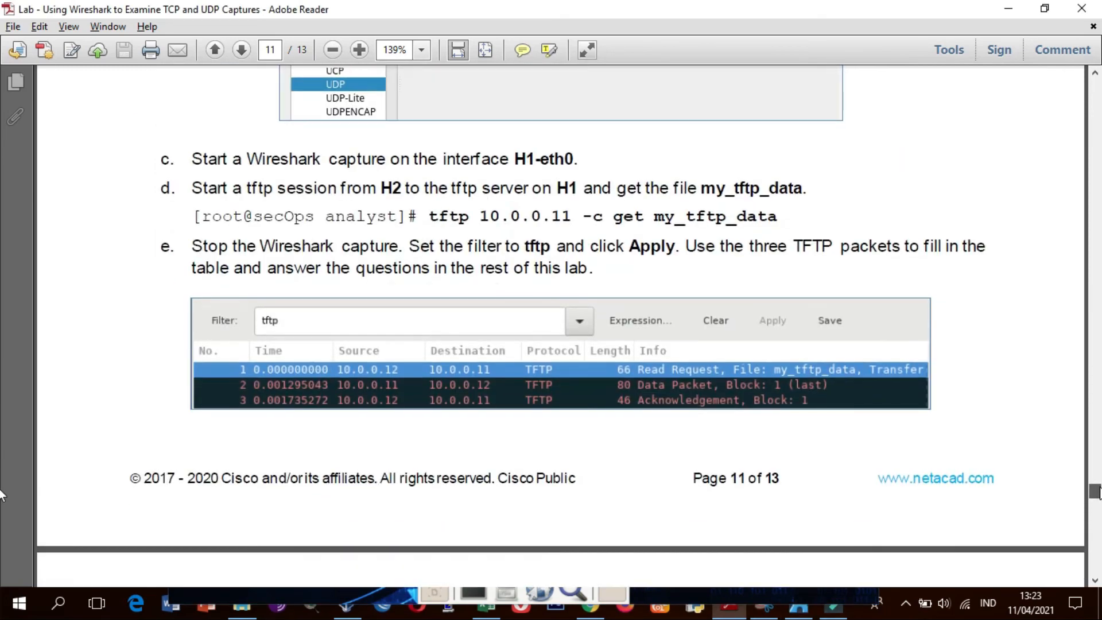
scroll(2, 494, down, 1)
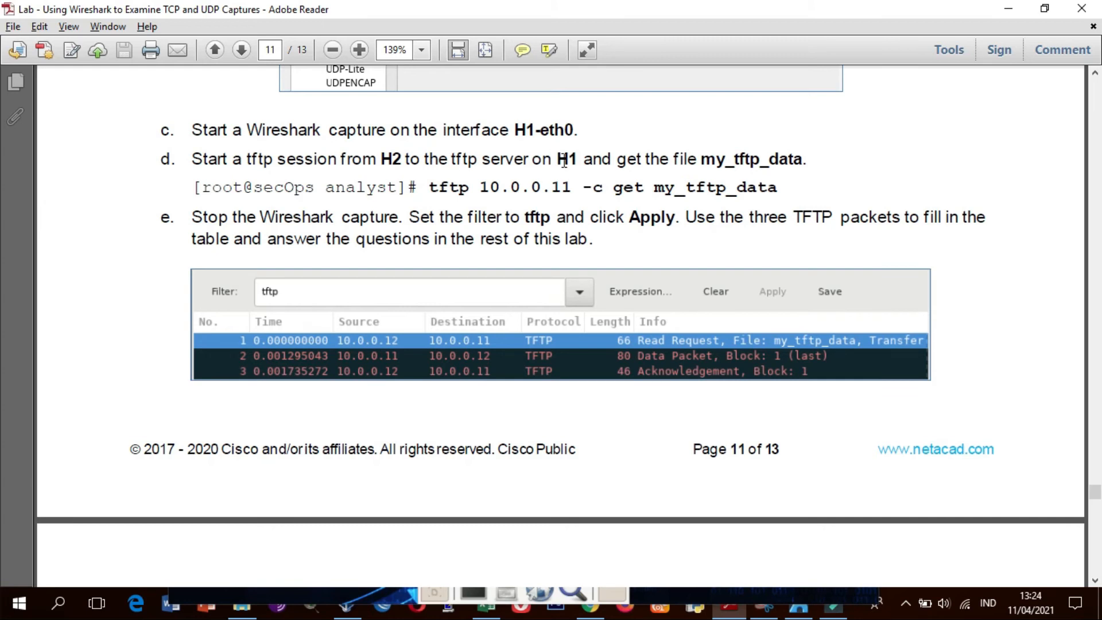
drag(428, 187, 663, 193)
click(660, 192)
drag(655, 190, 768, 191)
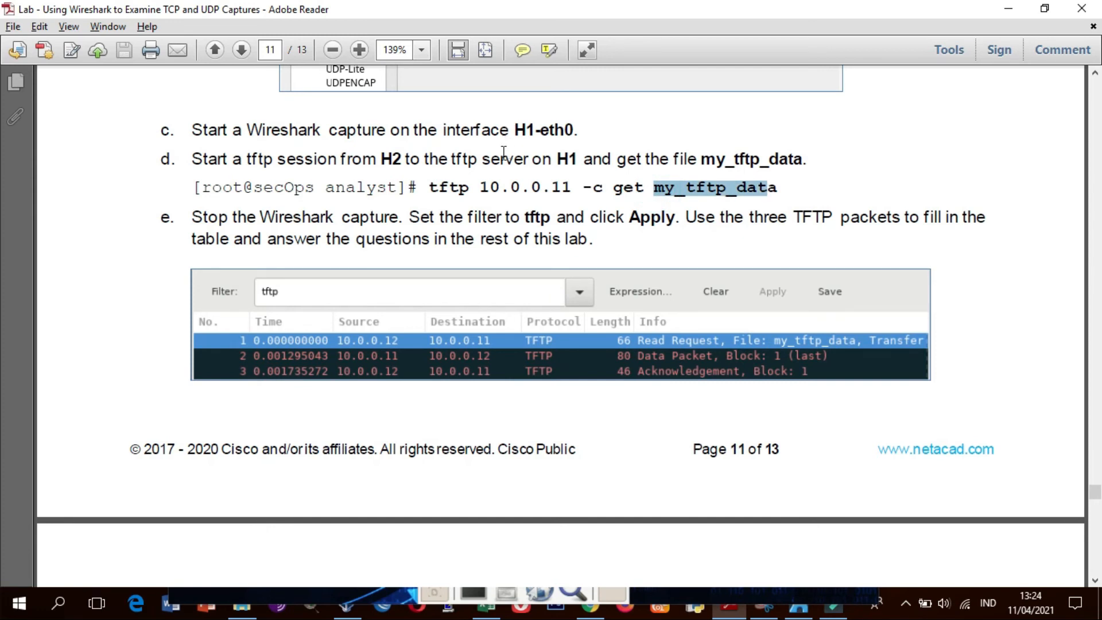
click(483, 187)
key(alt+Tab)
text(tftp 10.0.0.11 -c get my_tftp_data)
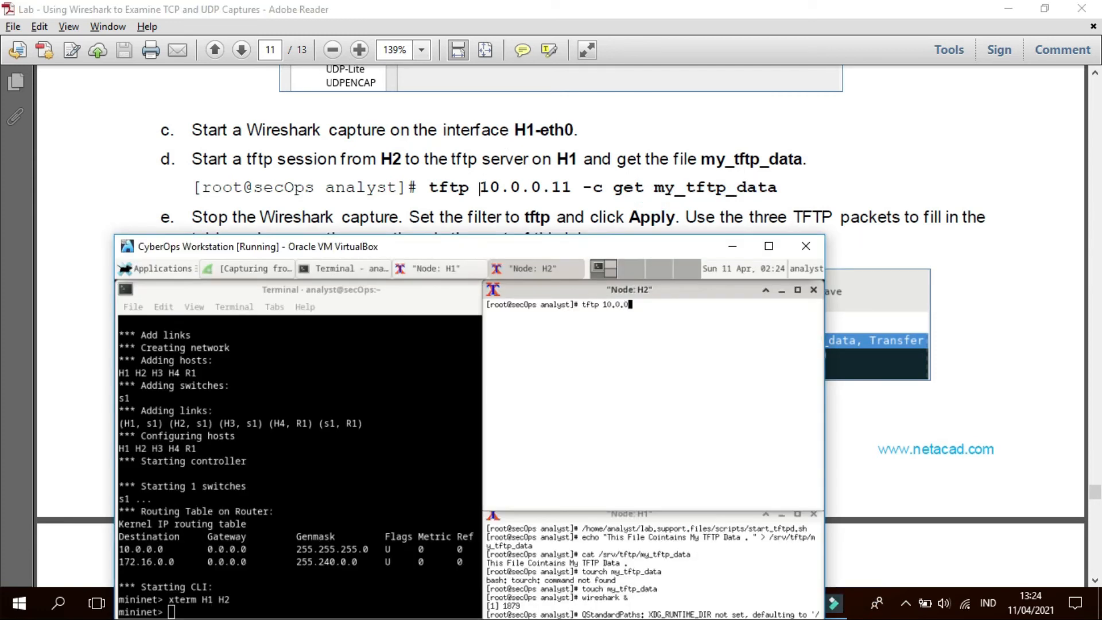
key(Return)
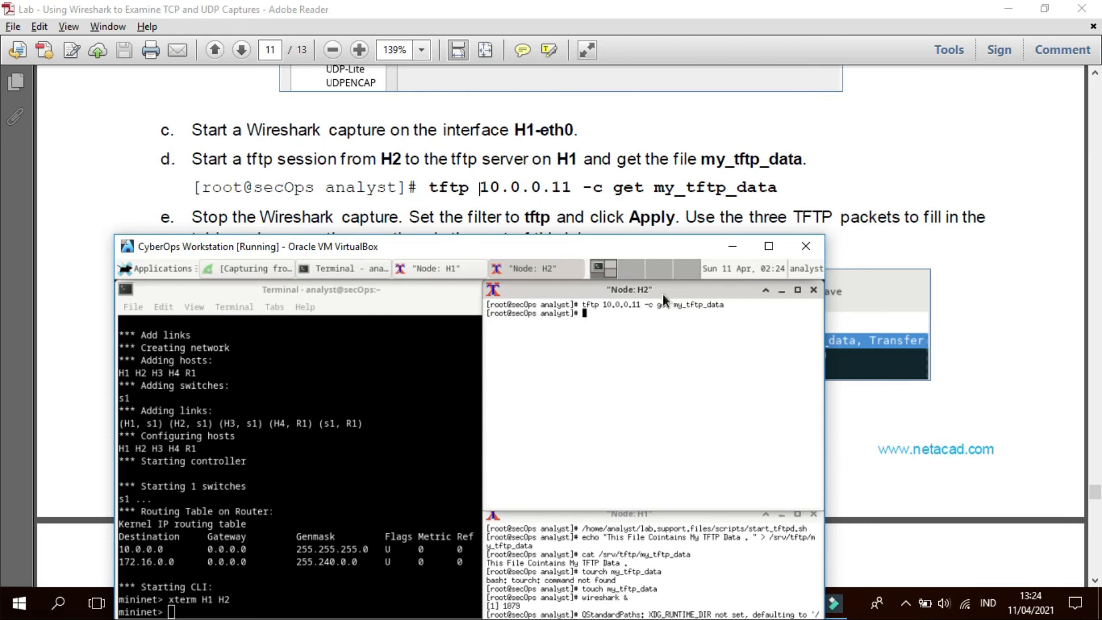
Bring the H1-eth0 capture into view and apply the display filter "tftp".
drag(642, 249, 719, 114)
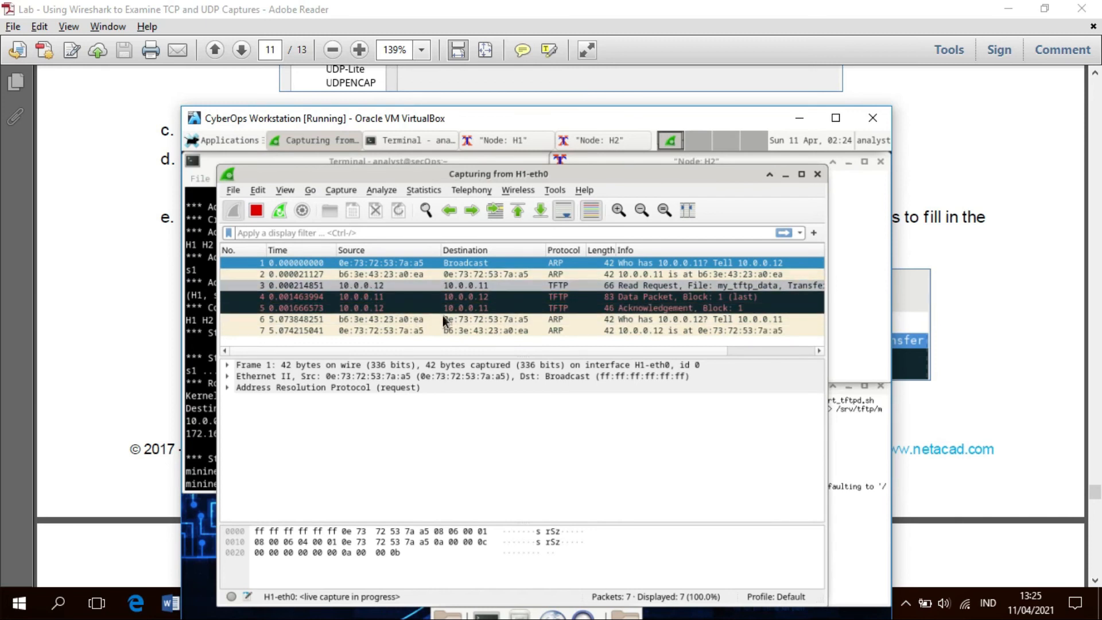
click(930, 238)
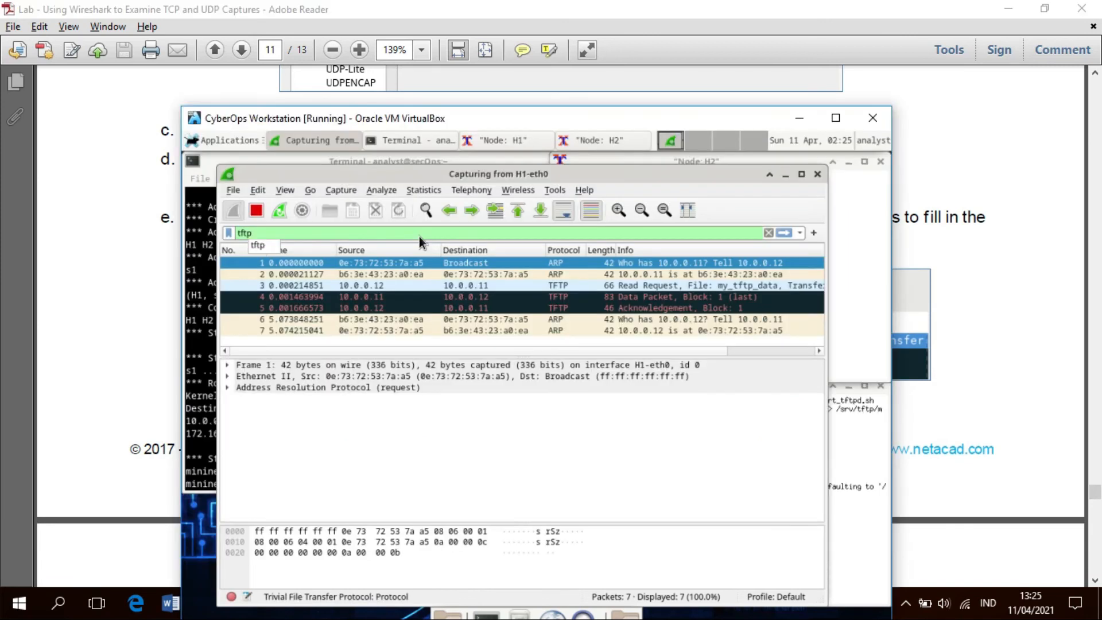
key(Return)
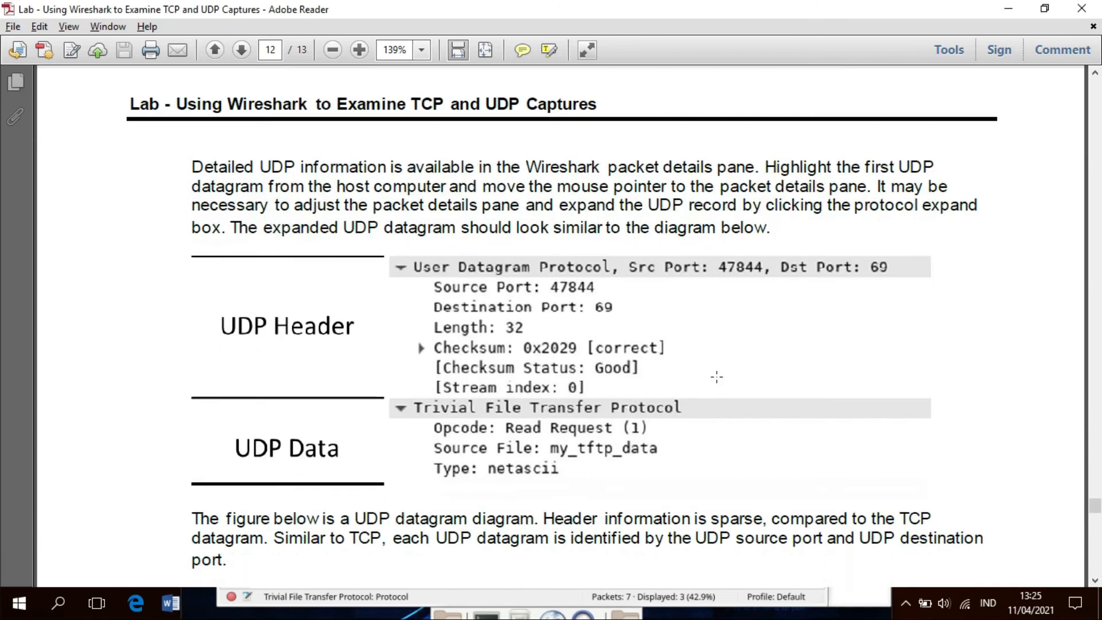
Read the guide's UDP datagram example and expand the User Datagram Protocol and Trivial File Transfer Protocol details of the Read Request packet.
scroll(716, 377, down, 2)
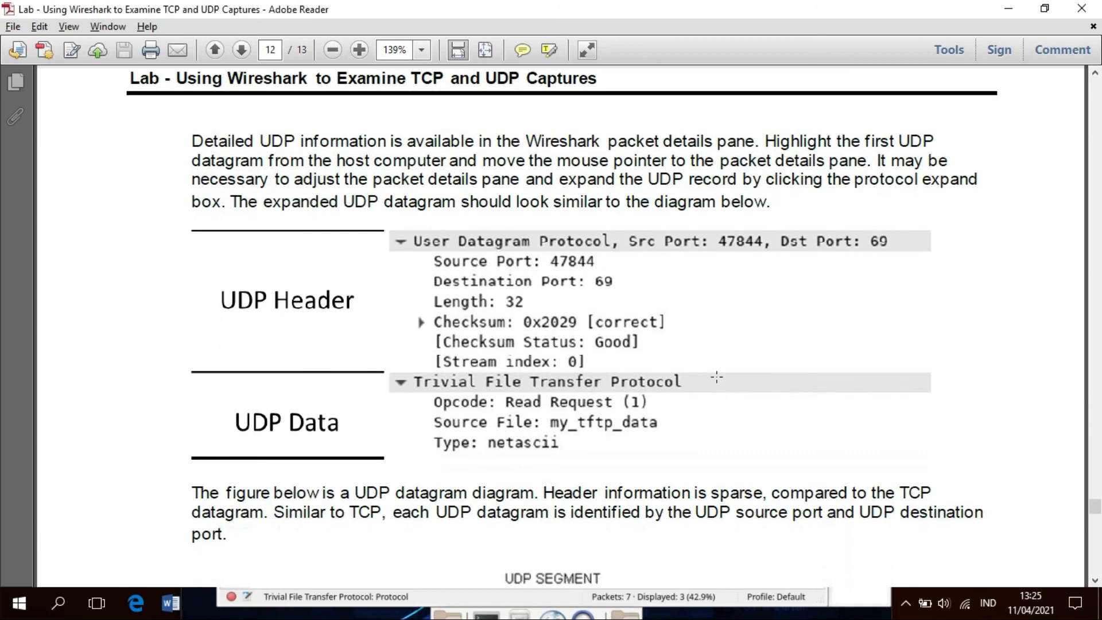
scroll(717, 377, down, 1)
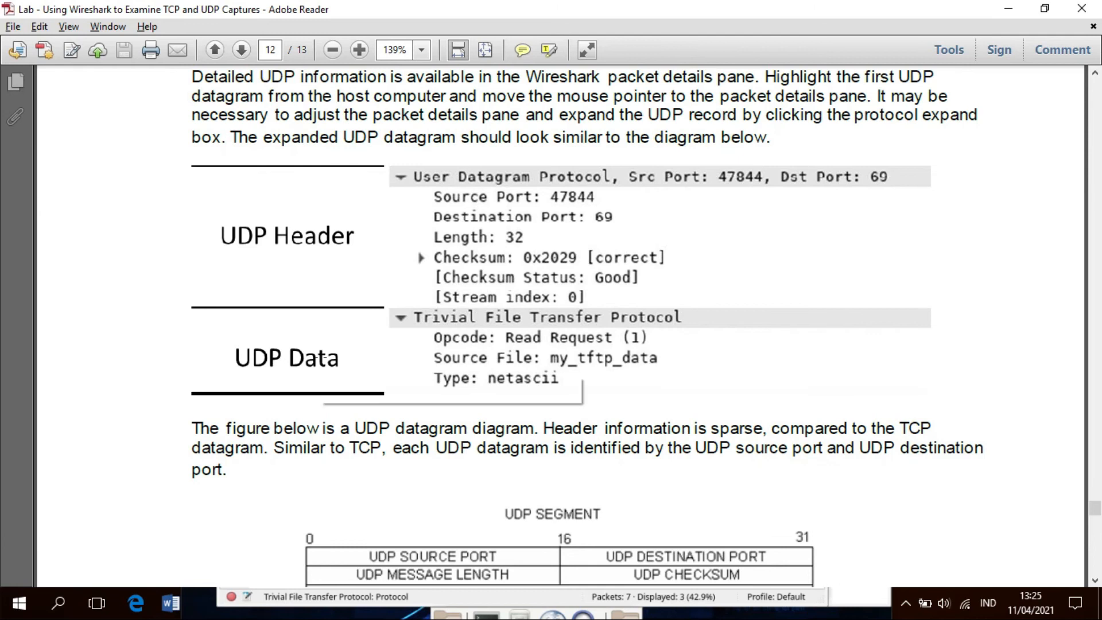
key(alt+Tab)
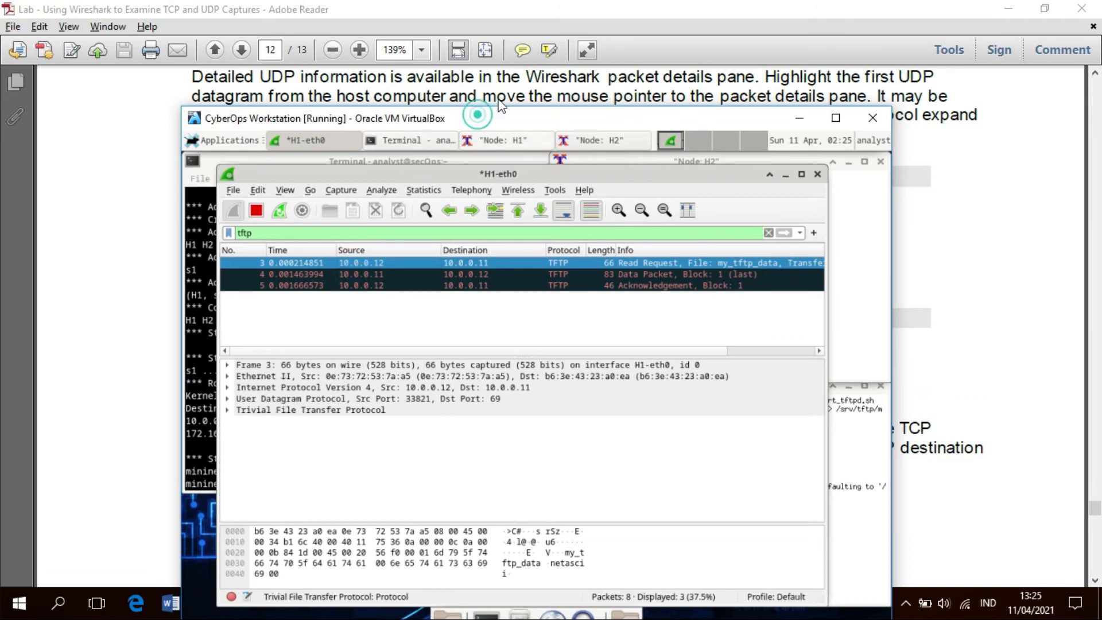
drag(480, 117, 518, 86)
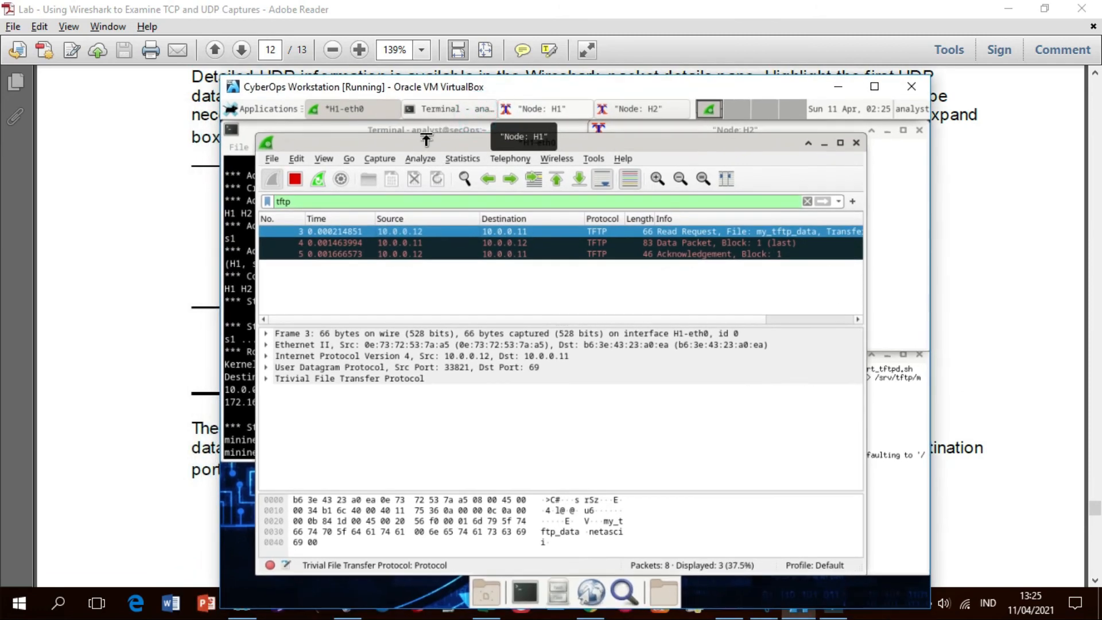
click(262, 367)
drag(488, 90, 702, 68)
click(505, 389)
click(488, 411)
click(488, 420)
click(482, 435)
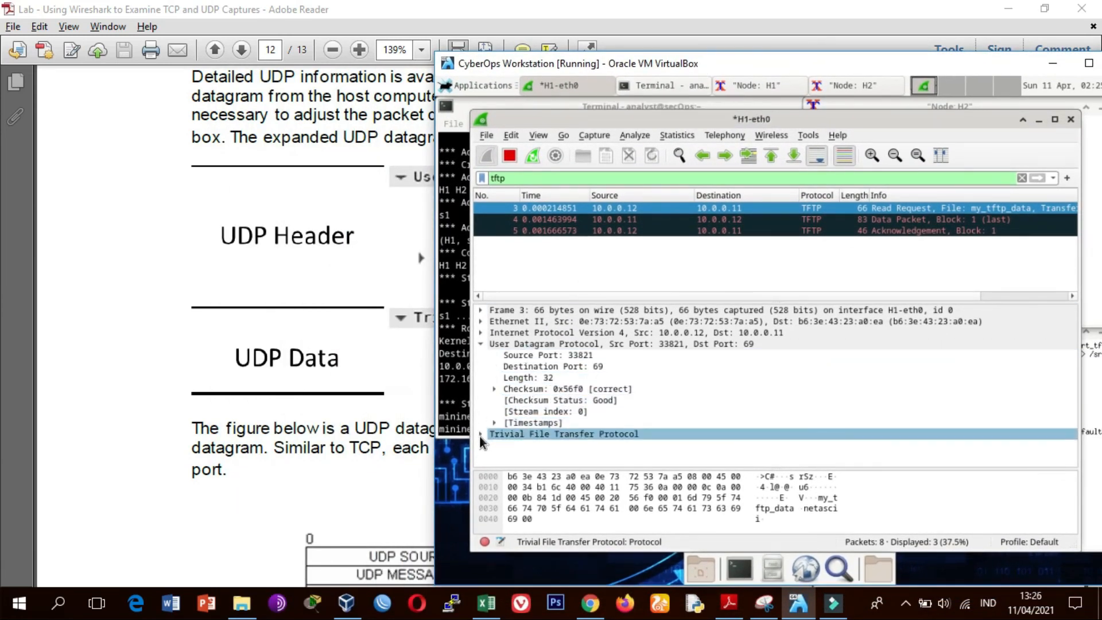
click(480, 434)
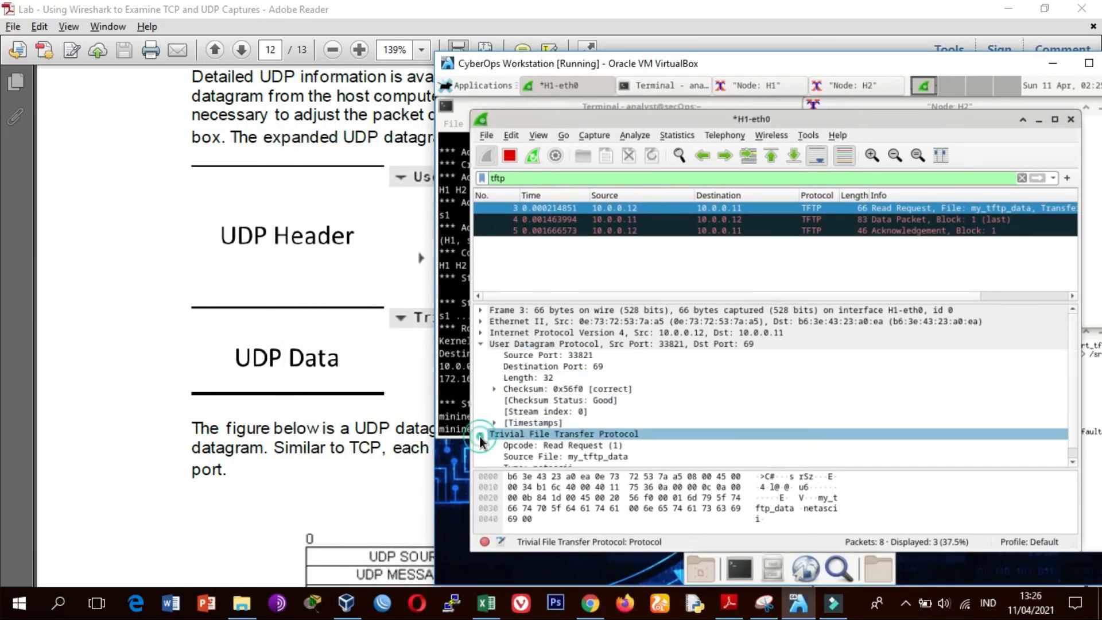
click(881, 466)
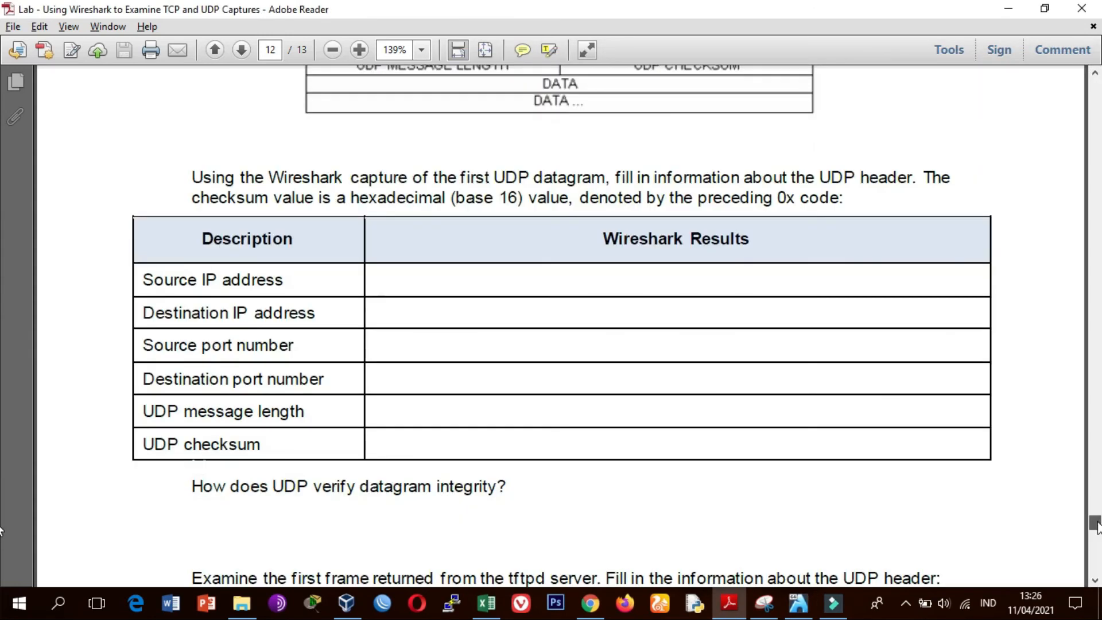
Look up the guide's UDP header table items in the Read Request packet: IP addresses, port numbers, message length and checksum.
scroll(1096, 525, up, 1)
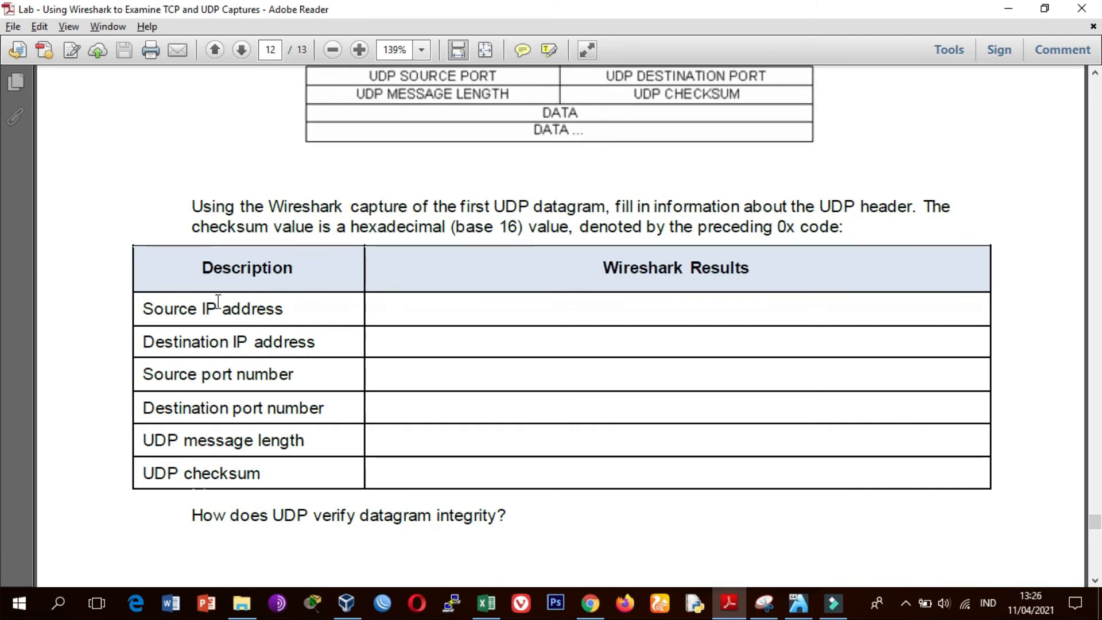
key(alt+Tab)
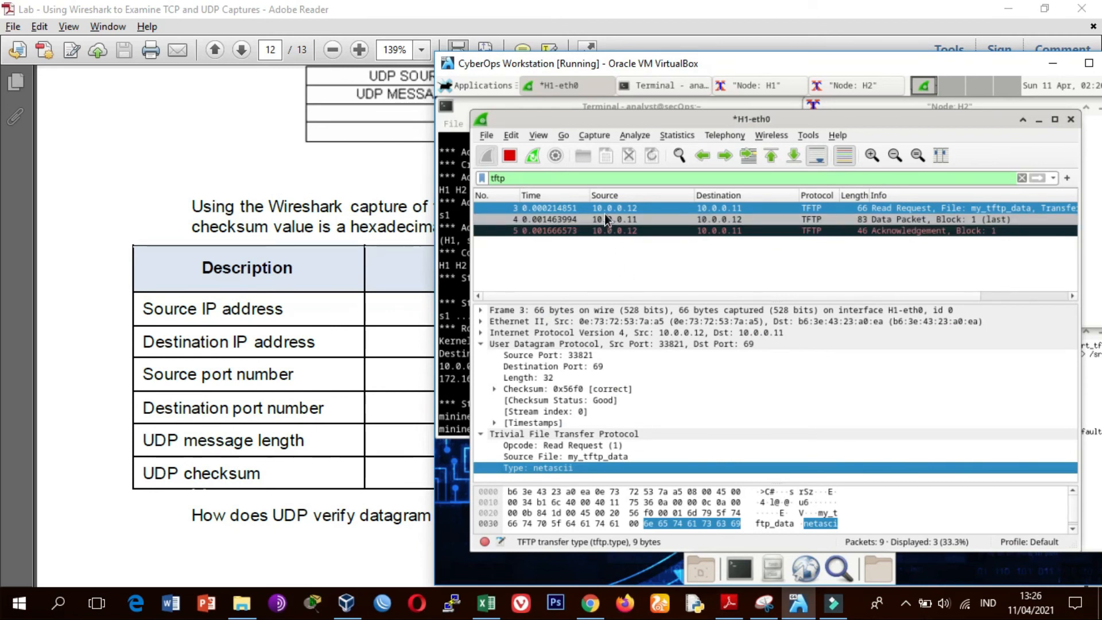
drag(770, 68, 723, 64)
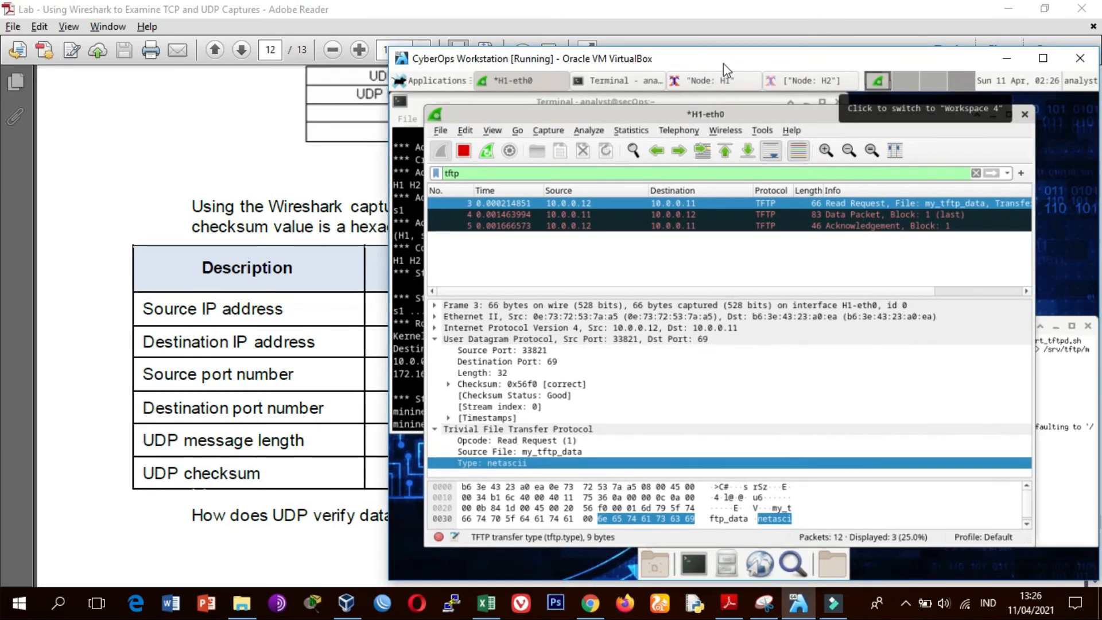
click(611, 204)
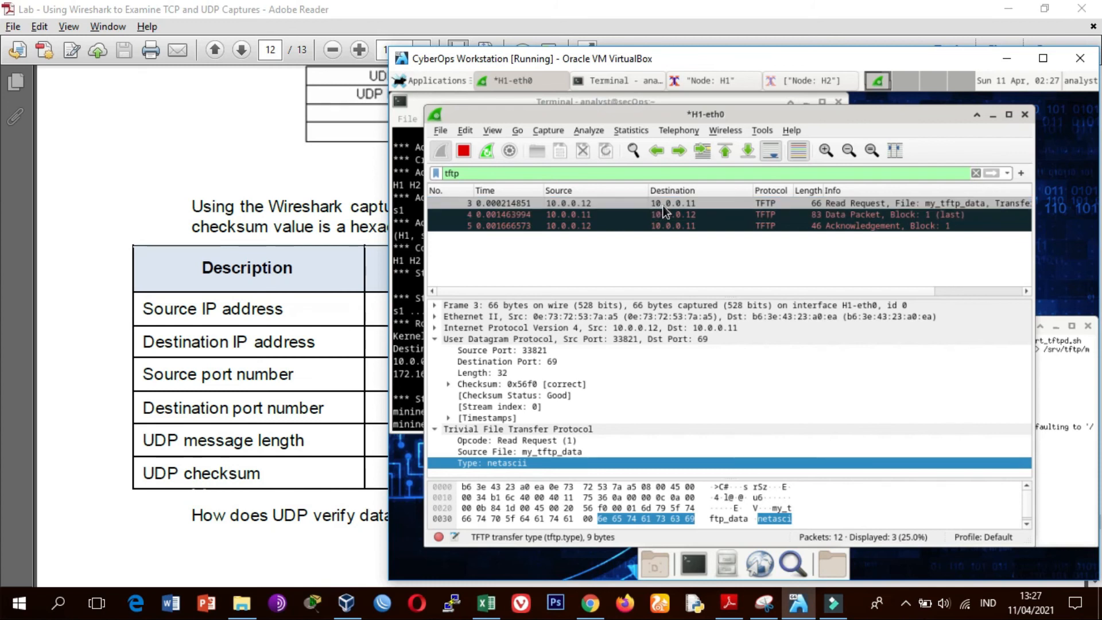
click(684, 207)
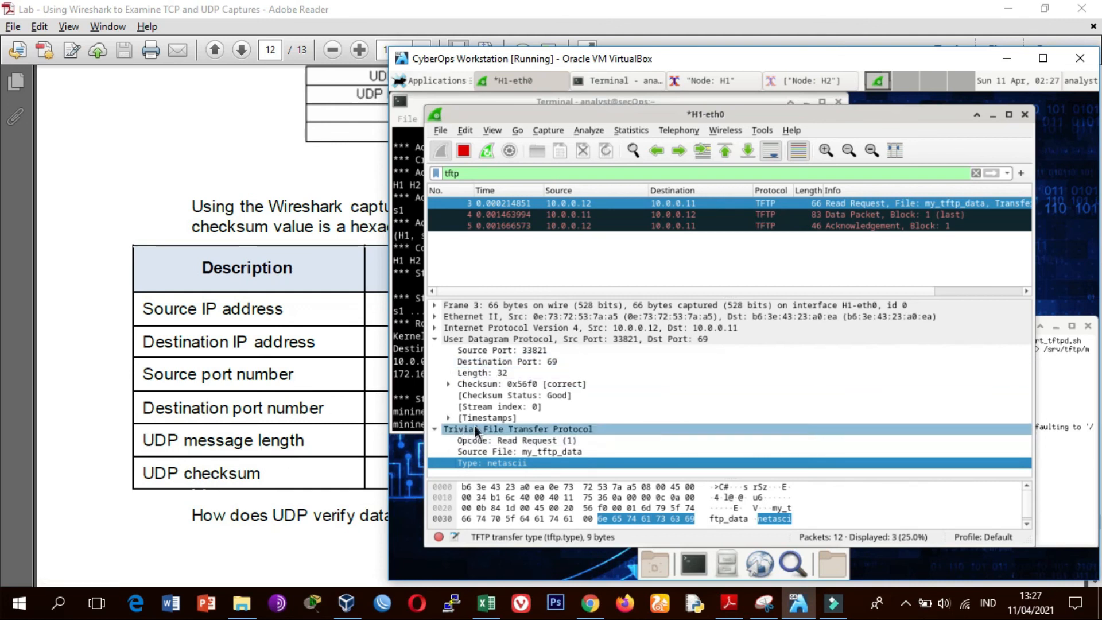
click(543, 393)
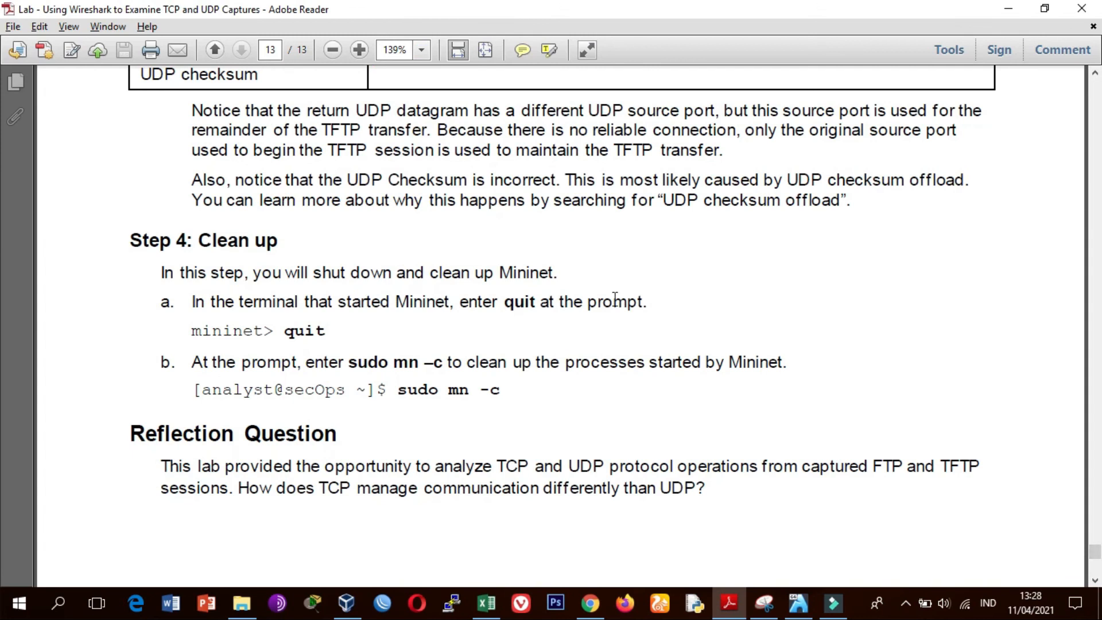
Compare the UDP ports and checksum status of the Read Request, Data Packet and Acknowledgement packets.
key(alt+Tab)
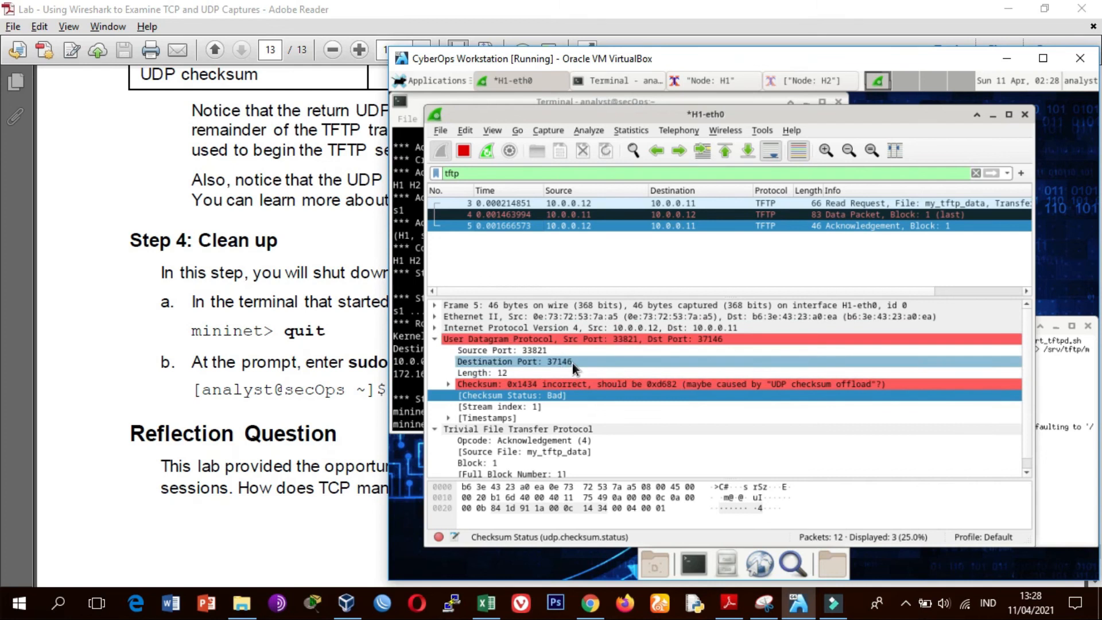
drag(685, 67, 484, 242)
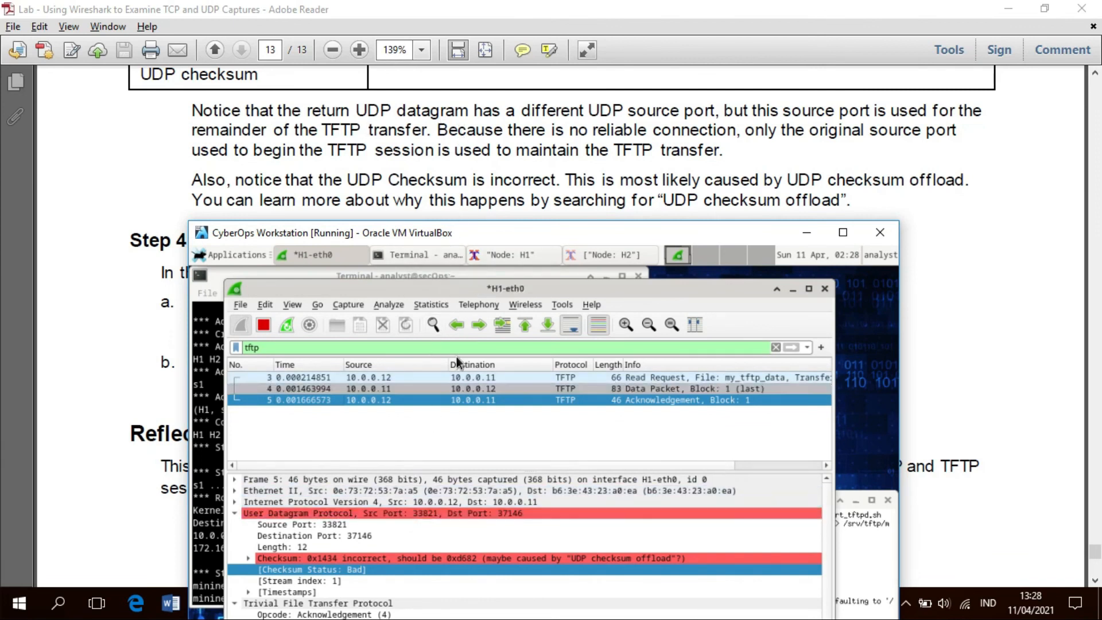
click(449, 378)
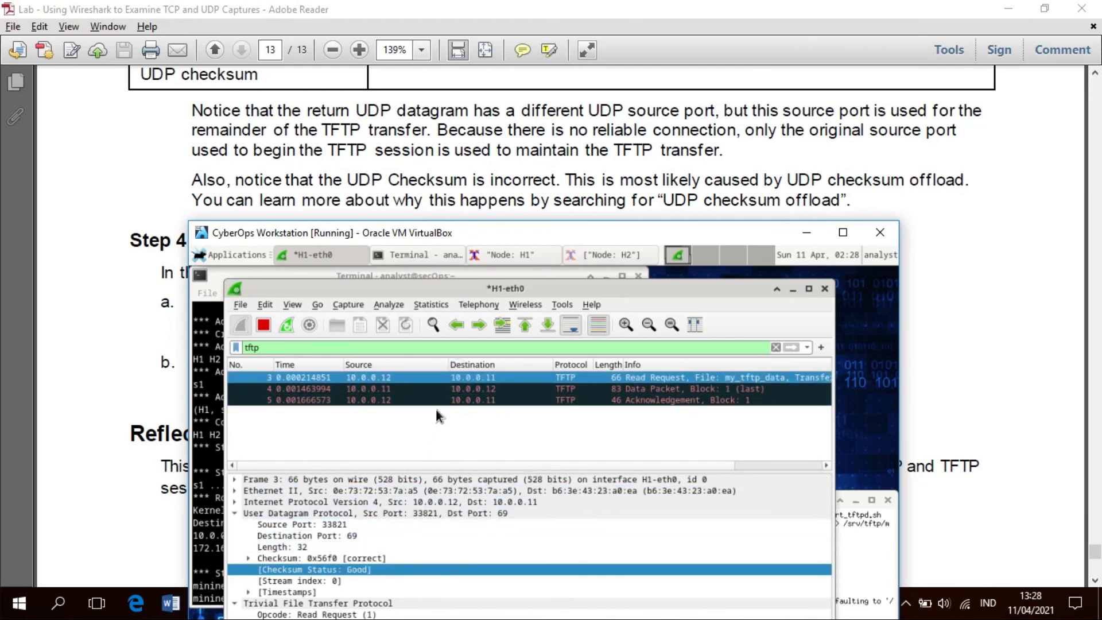
click(451, 391)
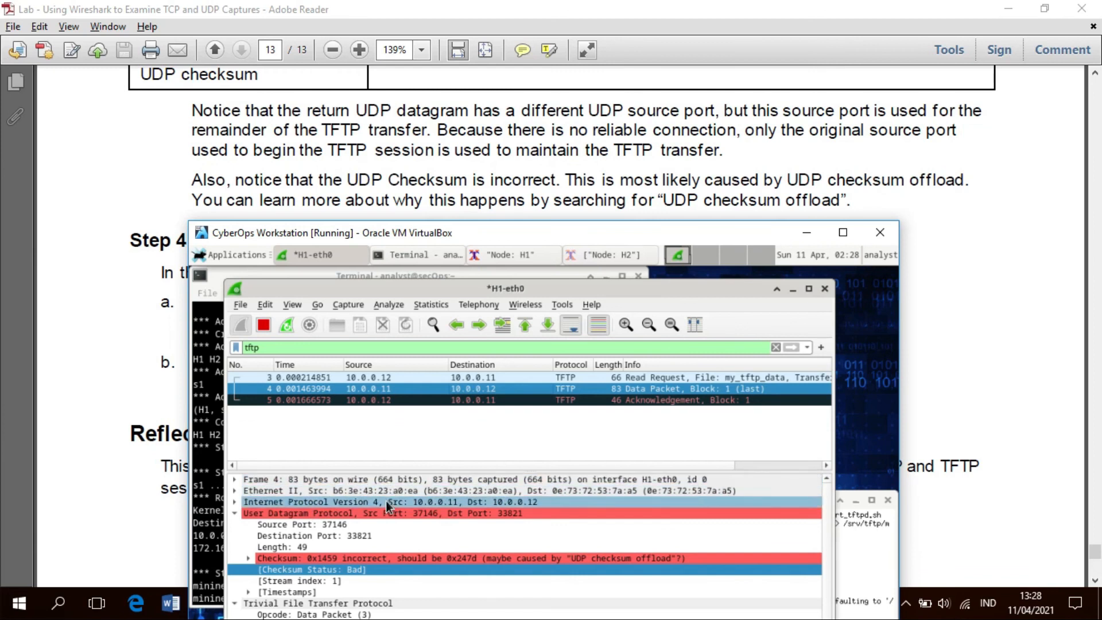
click(425, 406)
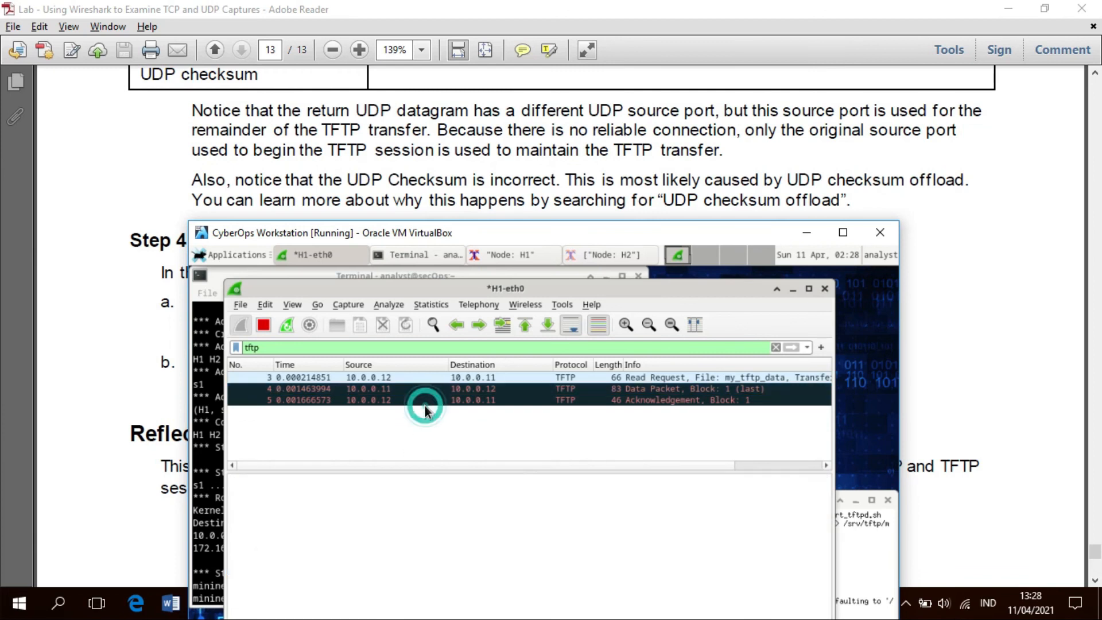
click(423, 404)
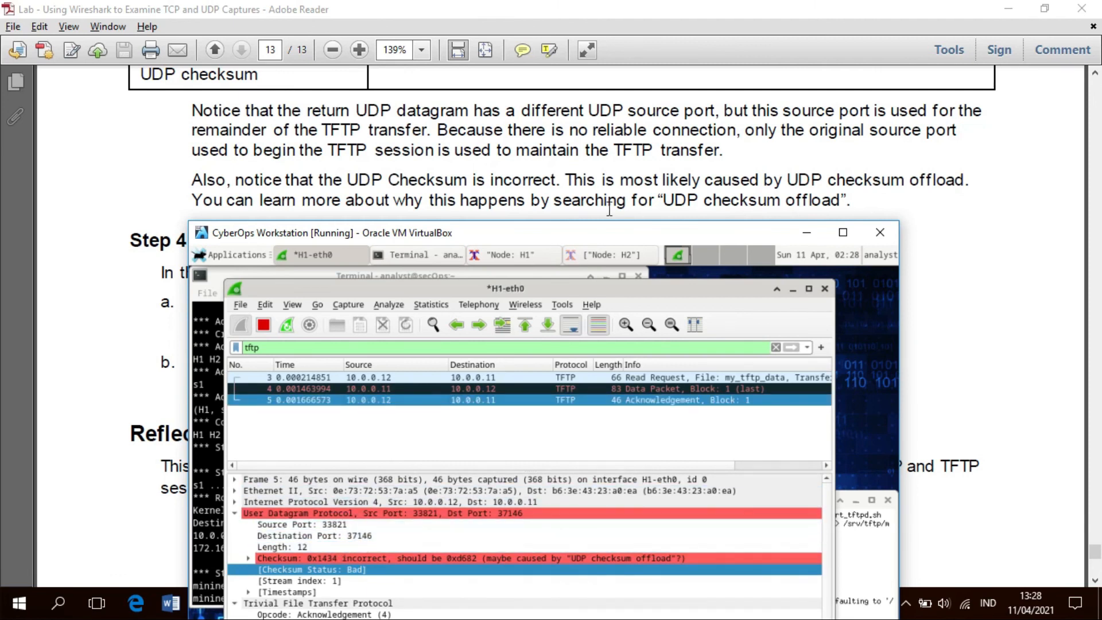
Read the guide's notes on the source port and UDP checksum offload, checking them against the Acknowledgement packet's checksum field.
click(560, 137)
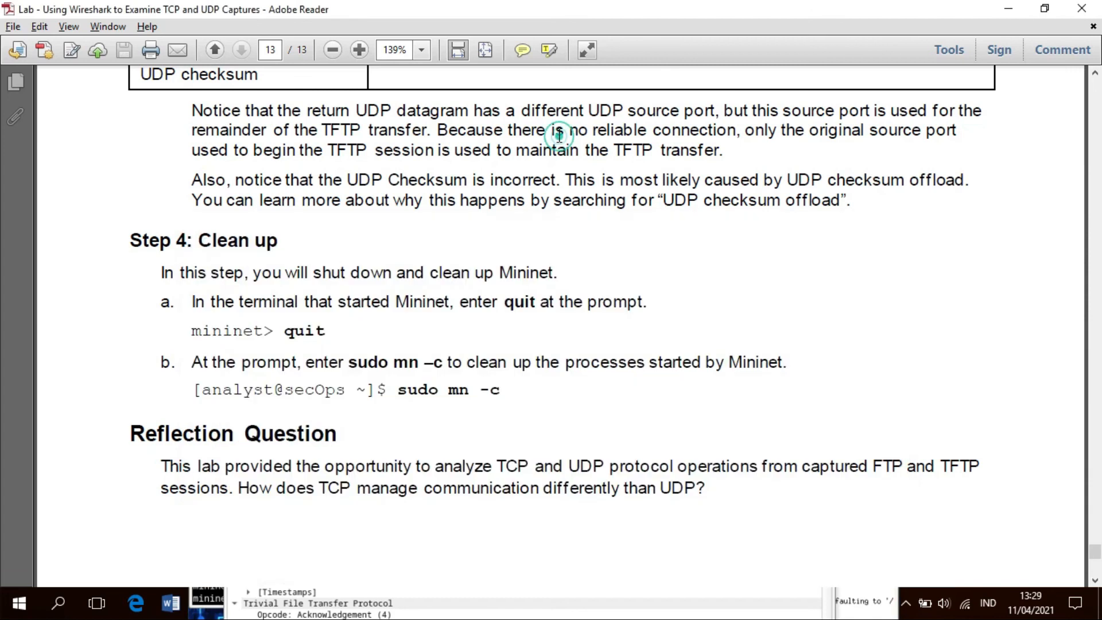
drag(755, 132, 728, 152)
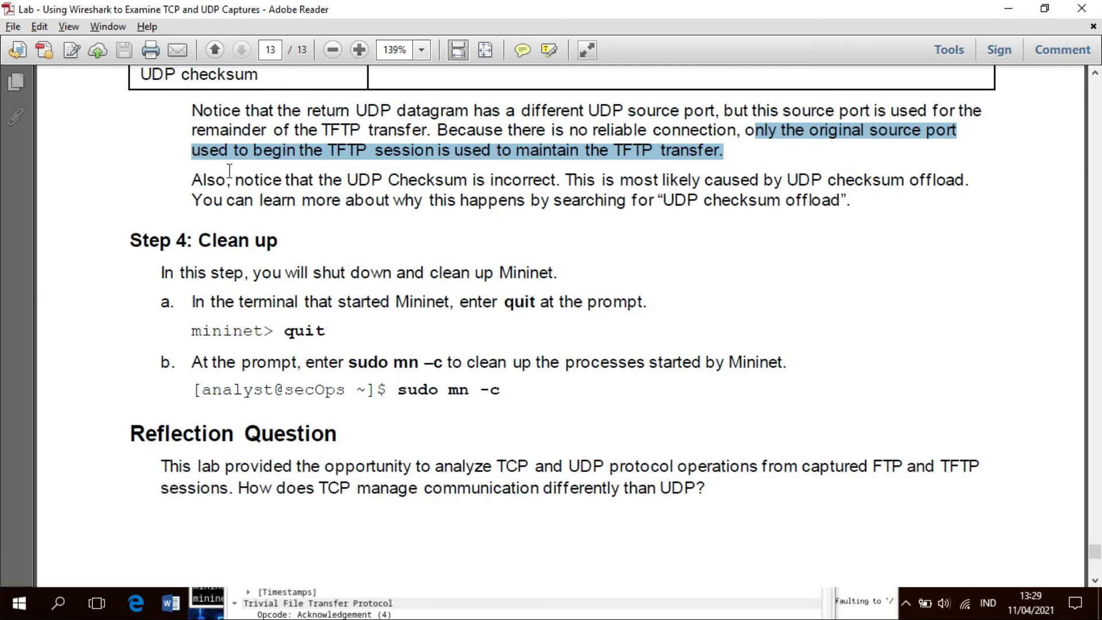
click(310, 189)
drag(310, 190, 486, 186)
key(alt+Tab)
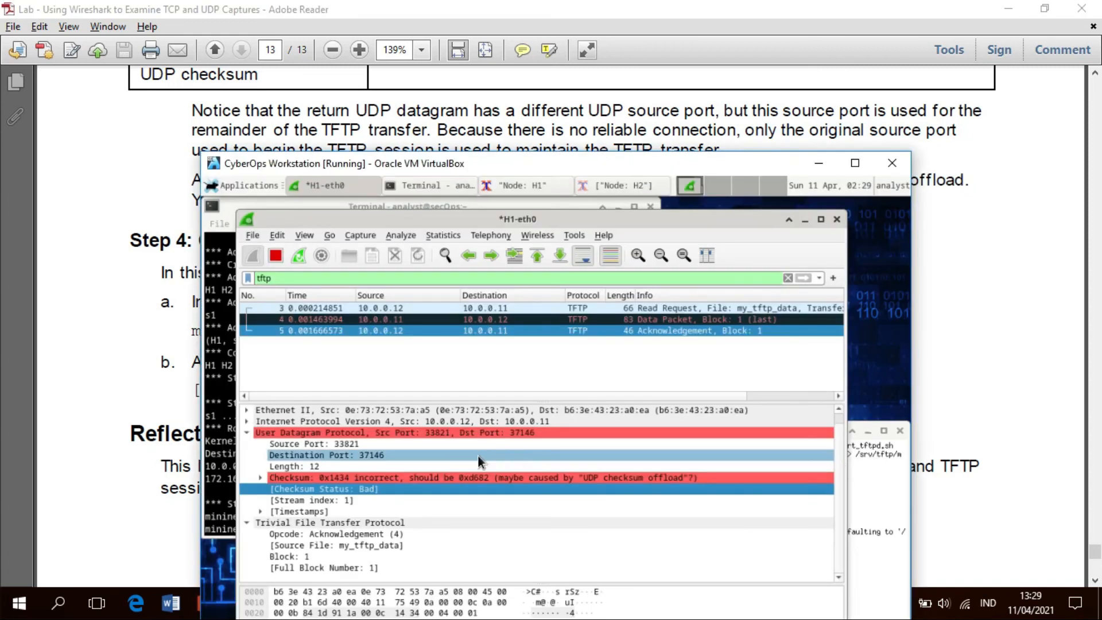
click(372, 479)
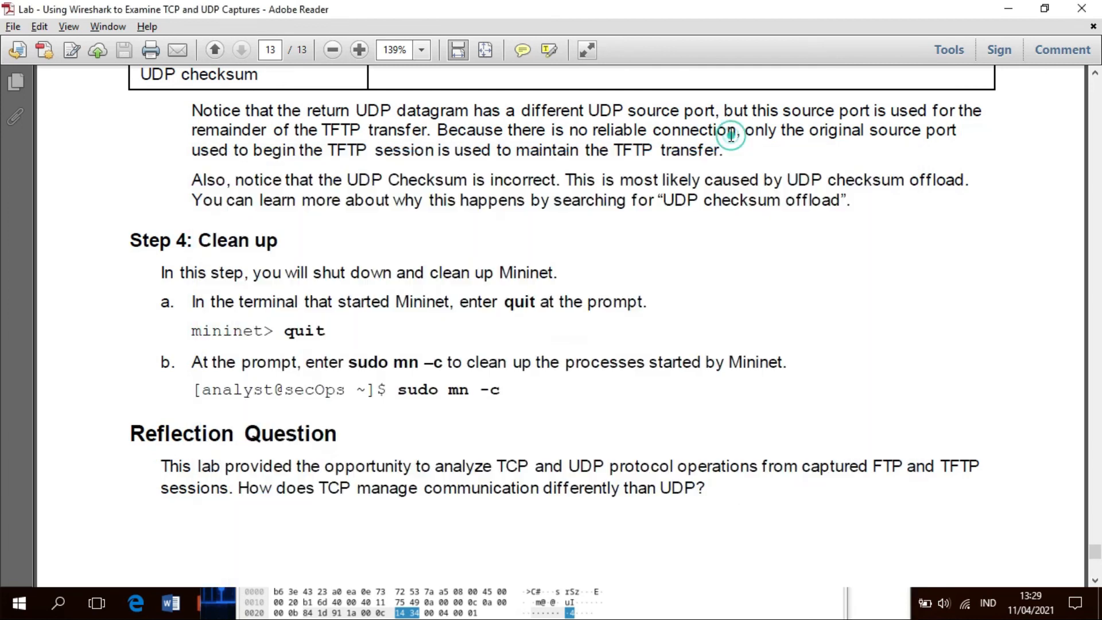
click(731, 134)
drag(661, 201, 834, 205)
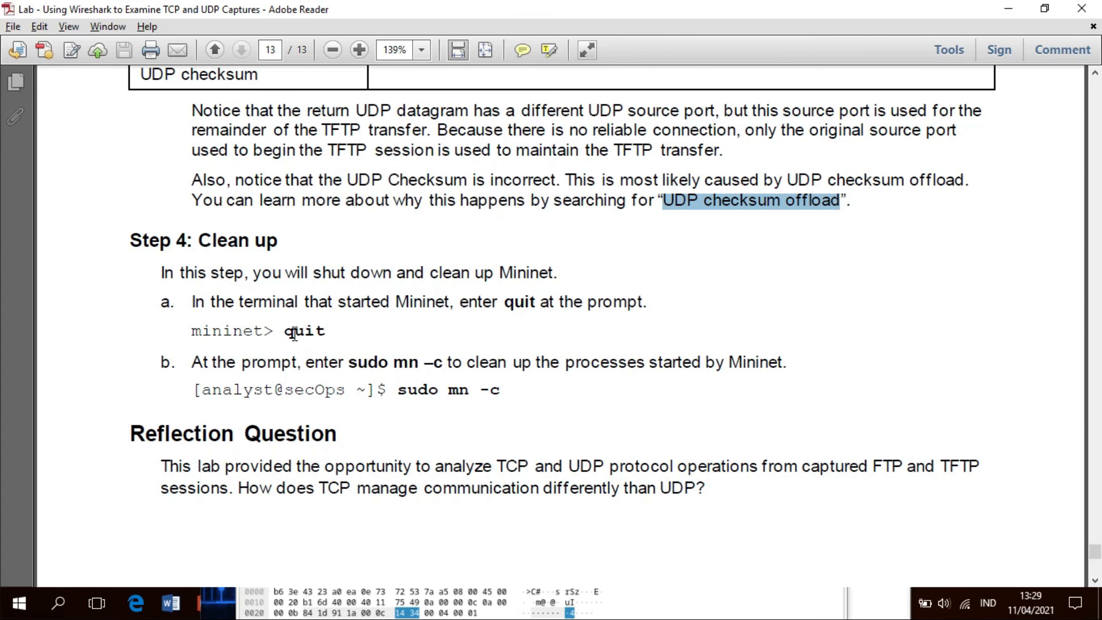
Shut down Mininet by running "quit" in its terminal and move the virtual machine window clear of the guide's clean-up instructions.
key(alt+Tab)
text(quit)
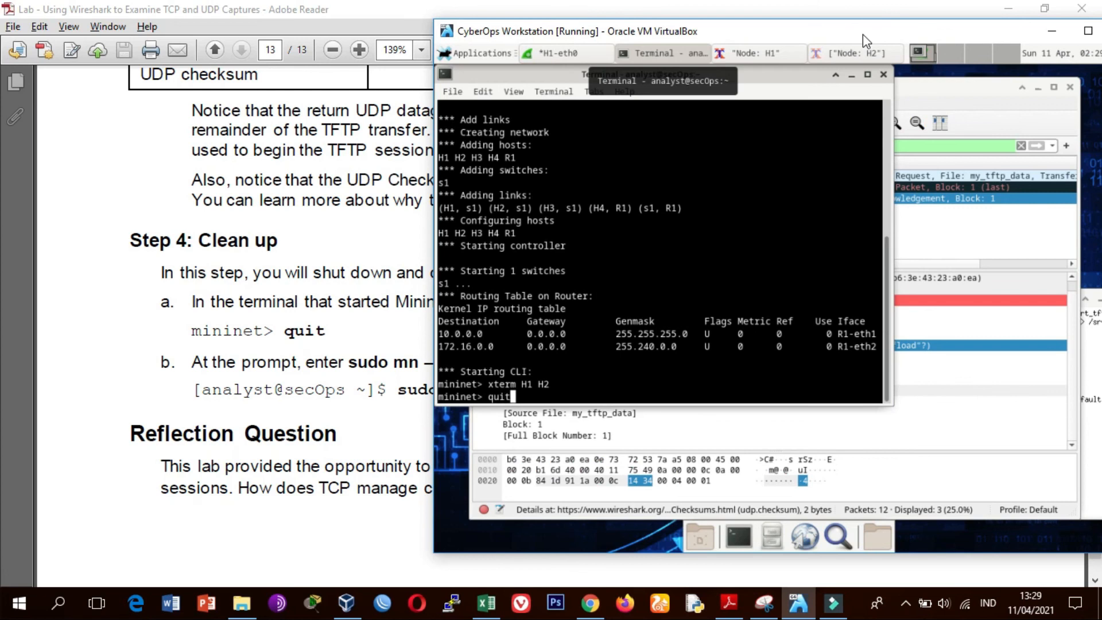
key(Return)
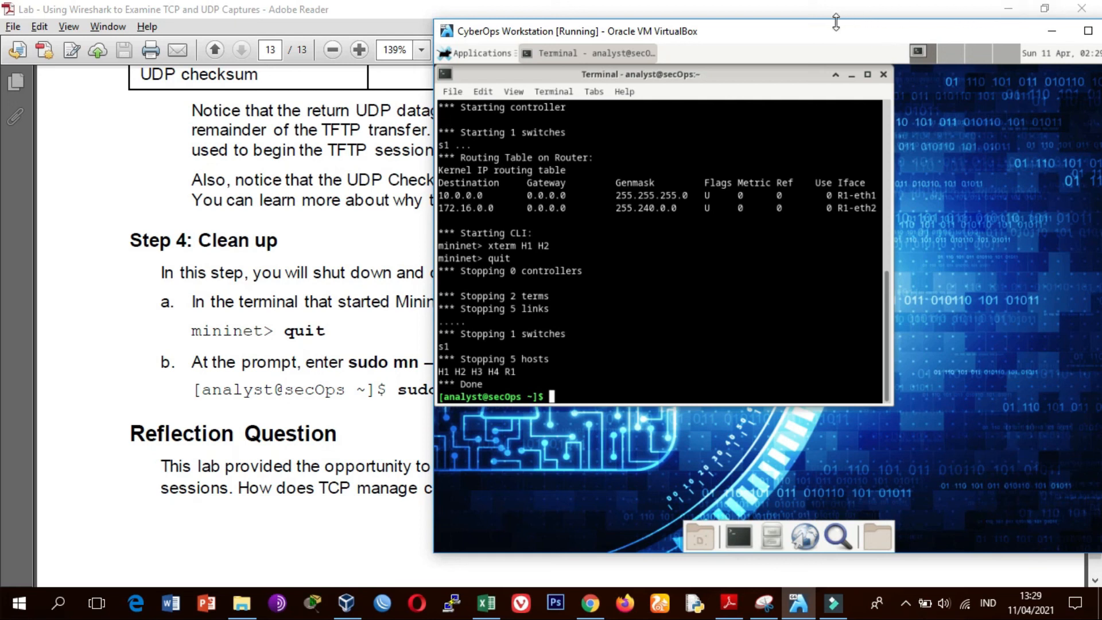
drag(827, 32, 925, 63)
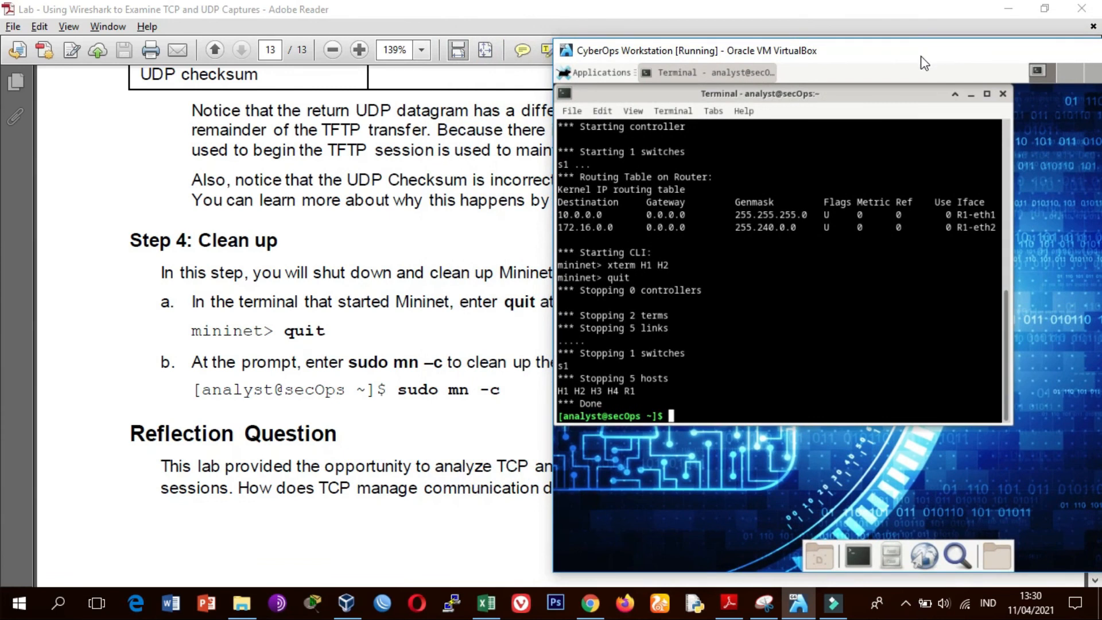
Clean up the processes started by Mininet by running "sudo mn -c" in the virtual machine's terminal and entering the sudo password.
click(420, 248)
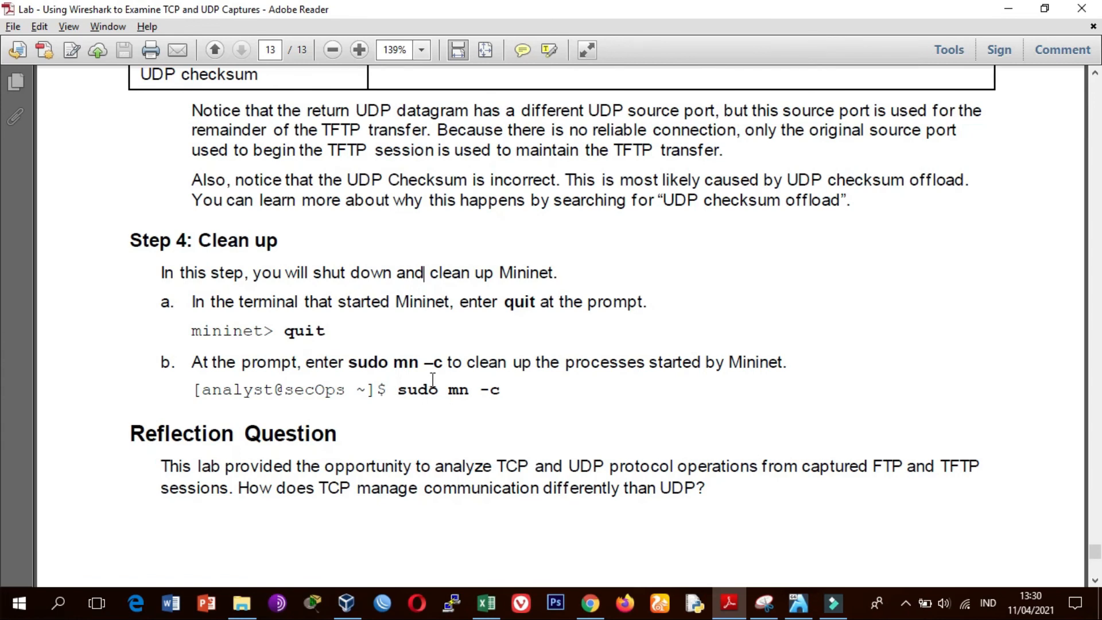
key(alt+Tab)
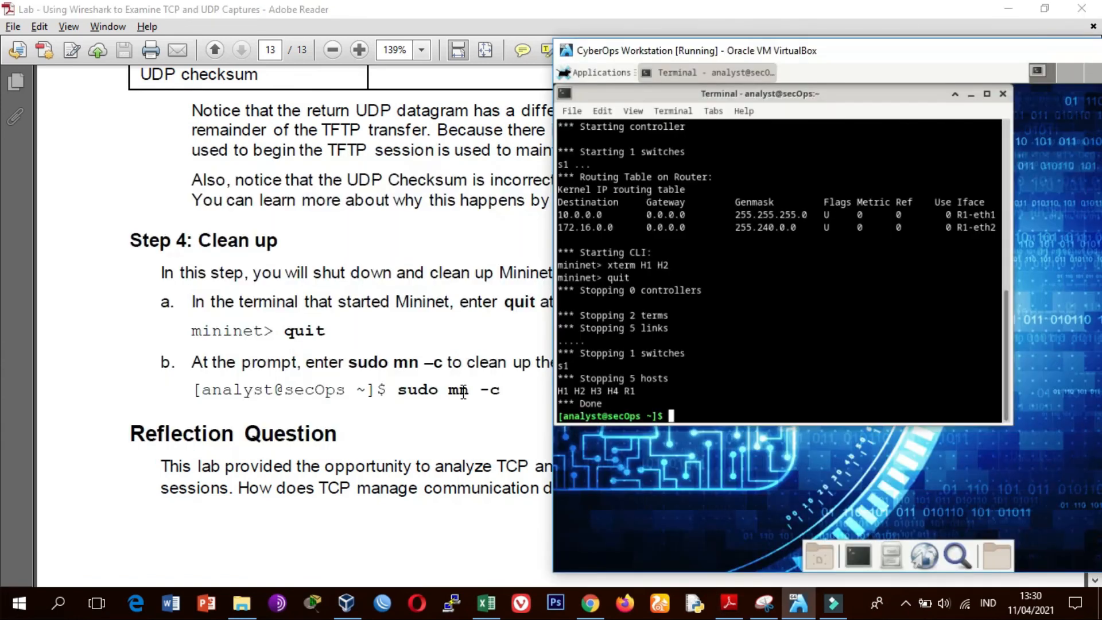
text(sudo mn -c)
key(Return)
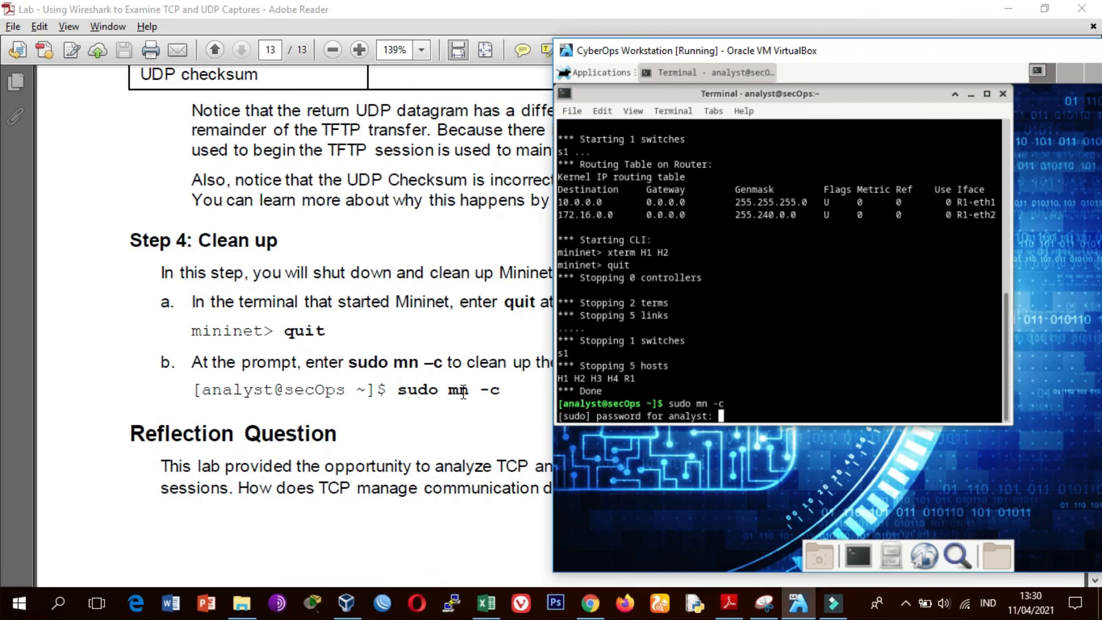
key(Return)
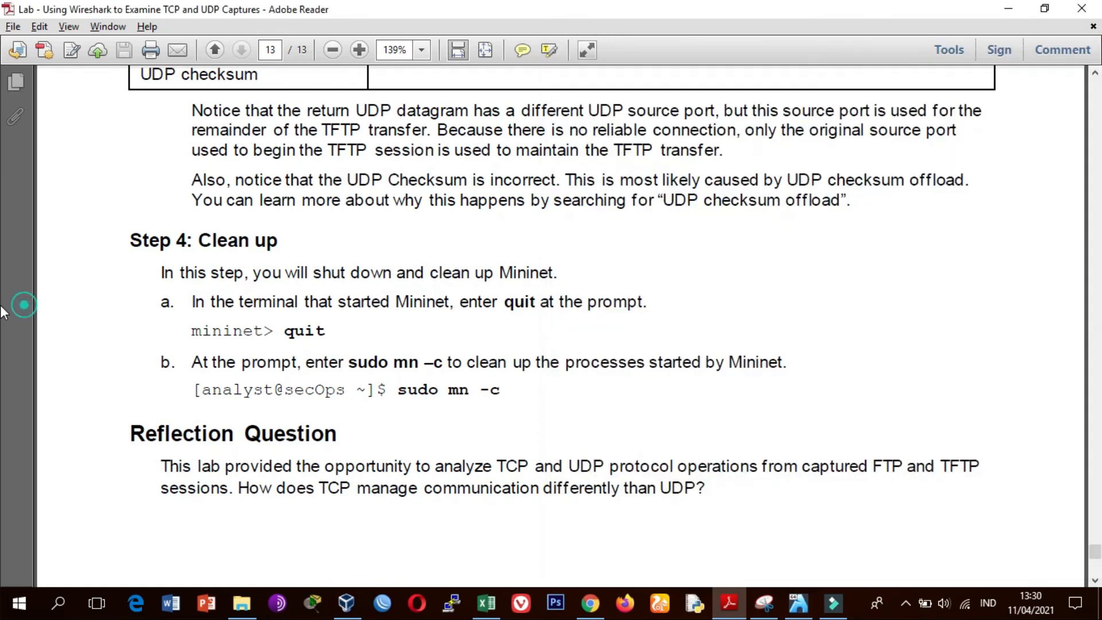
Return to the lab guide in Adobe Reader and go back to its first page with the Part 1 (FTP) topology.
click(8, 310)
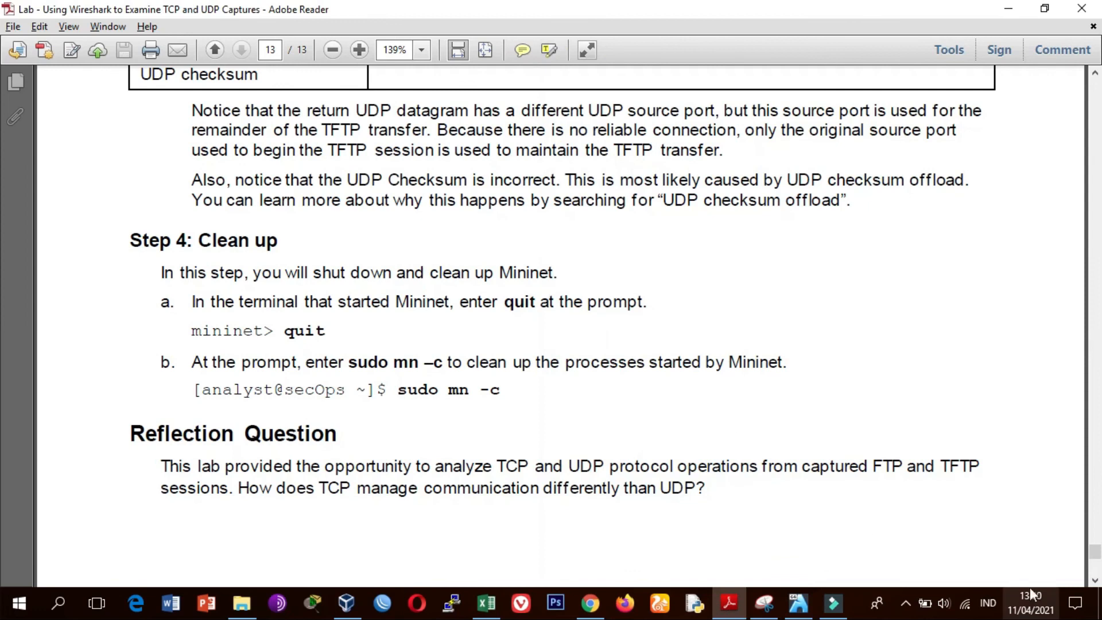
drag(1096, 551, 1096, 428)
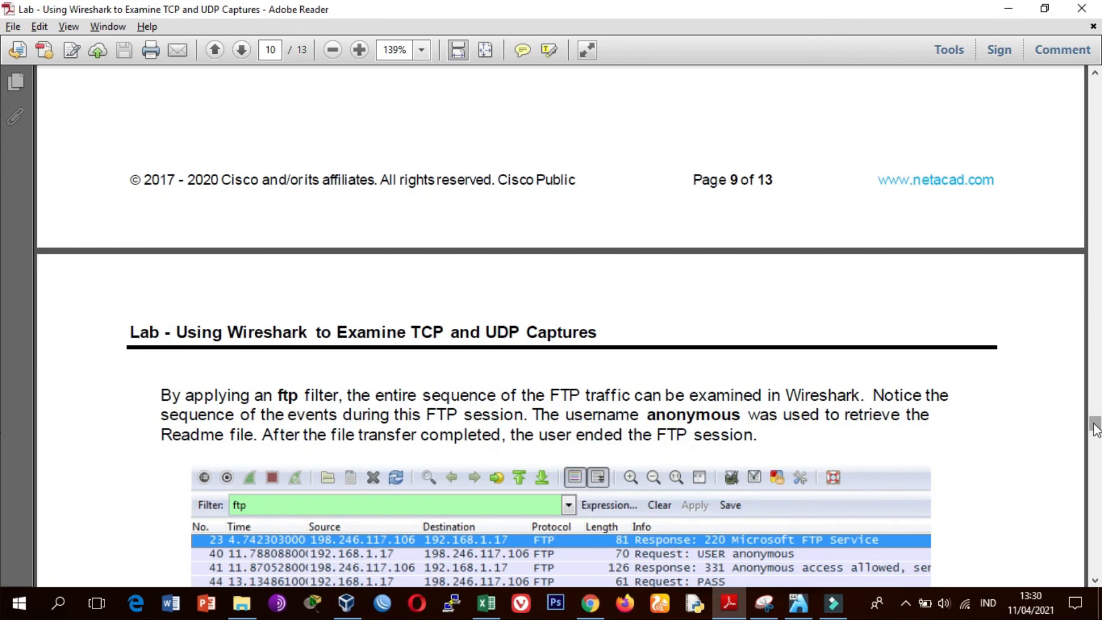
drag(1096, 428, 1097, 85)
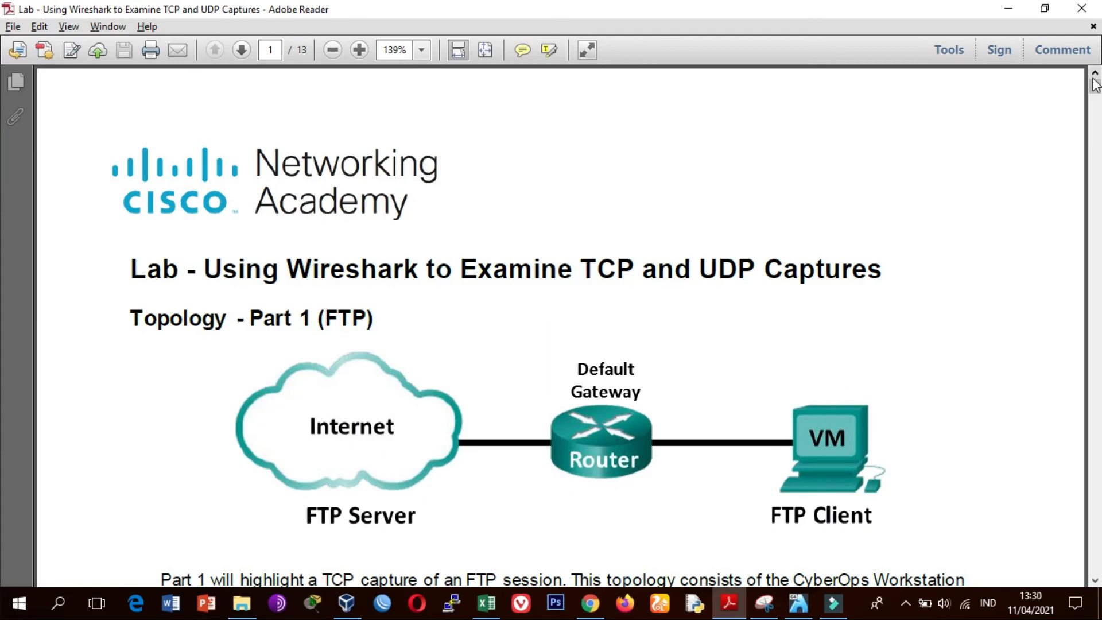